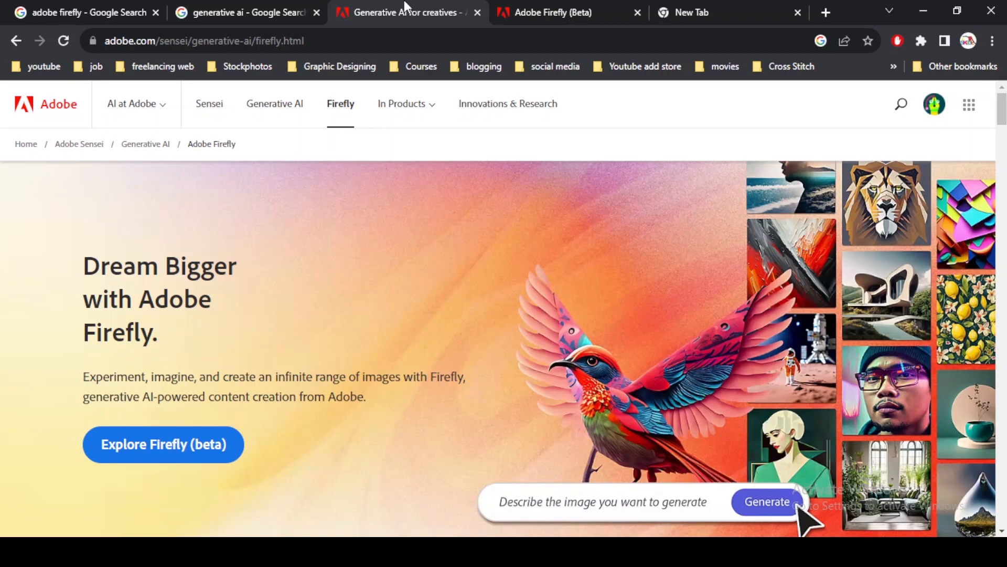
# - Read the Adobe Firefly description and the main listings in the Google search results
pyautogui.click(243, 7)
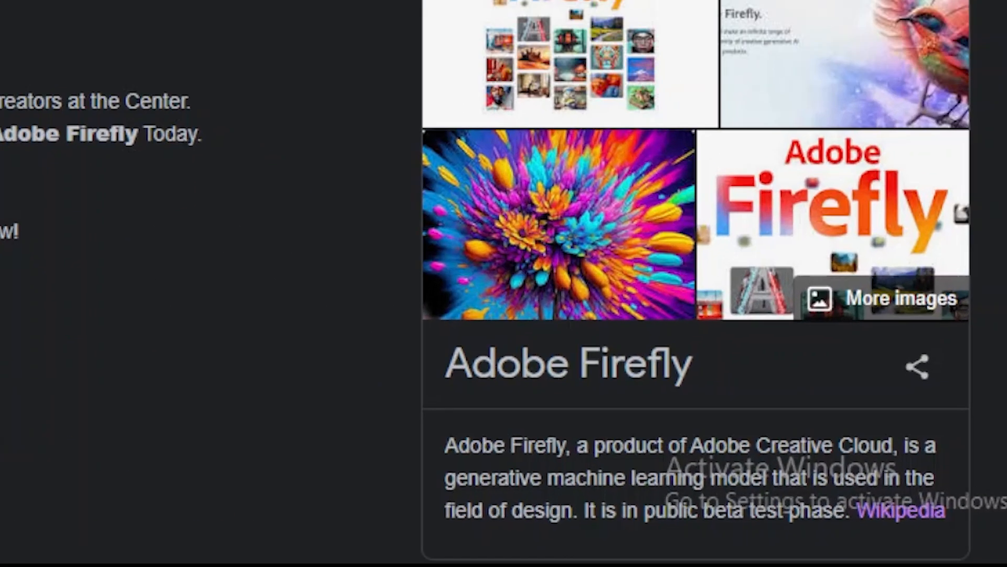
pyautogui.scroll(-2, 218, 398)
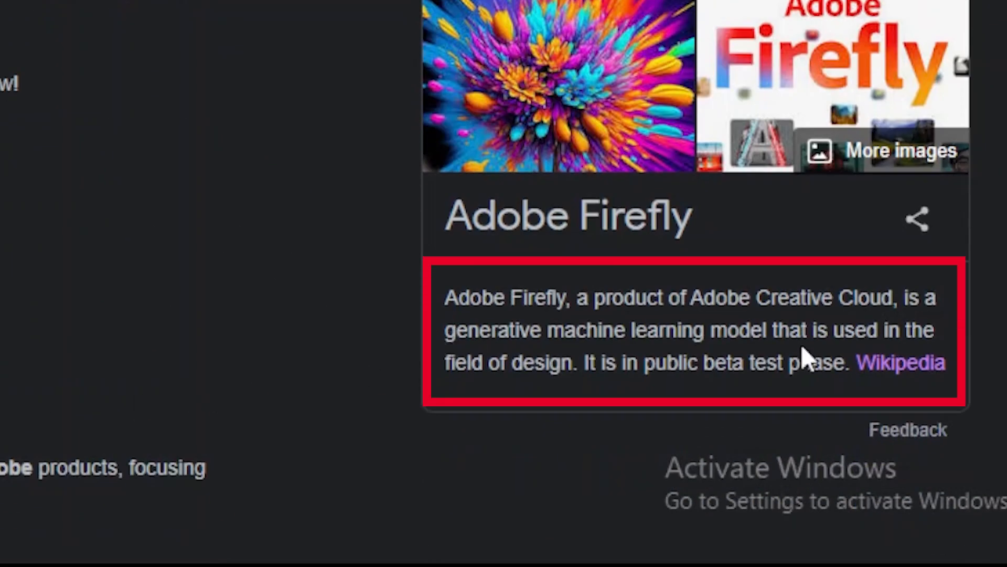
pyautogui.moveTo(441, 334); pyautogui.dragTo(772, 344)
pyautogui.click(364, 412)
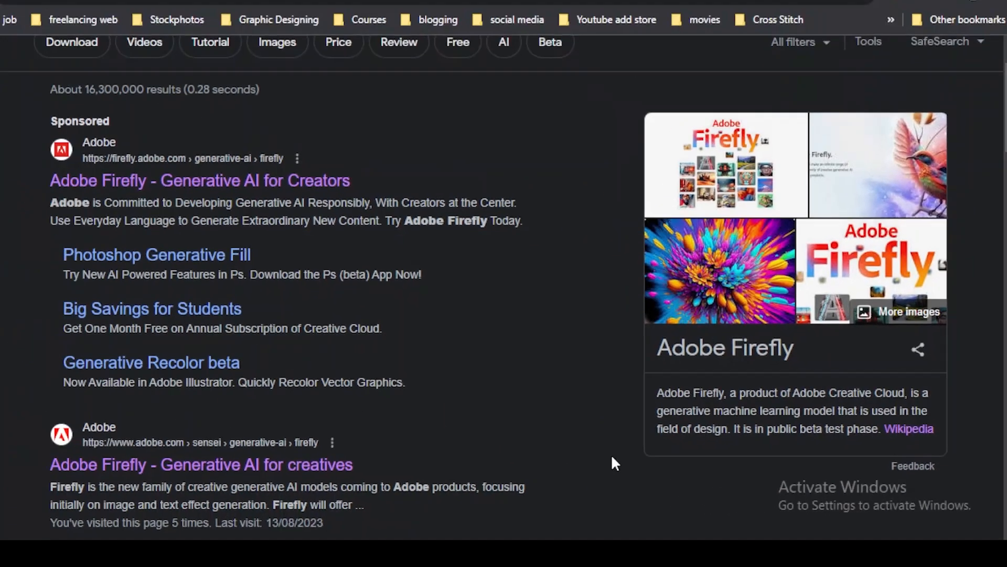
pyautogui.scroll(-2, 395, 449)
pyautogui.scroll(2, 396, 449)
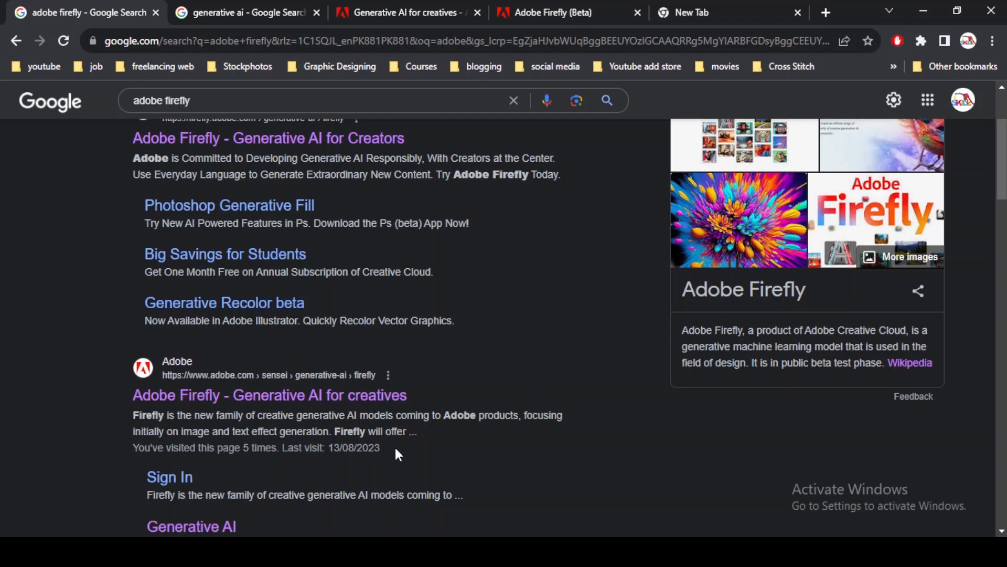
# - Look over the already open Adobe Firefly landing page and return to the adobe firefly search results
pyautogui.click(373, 8)
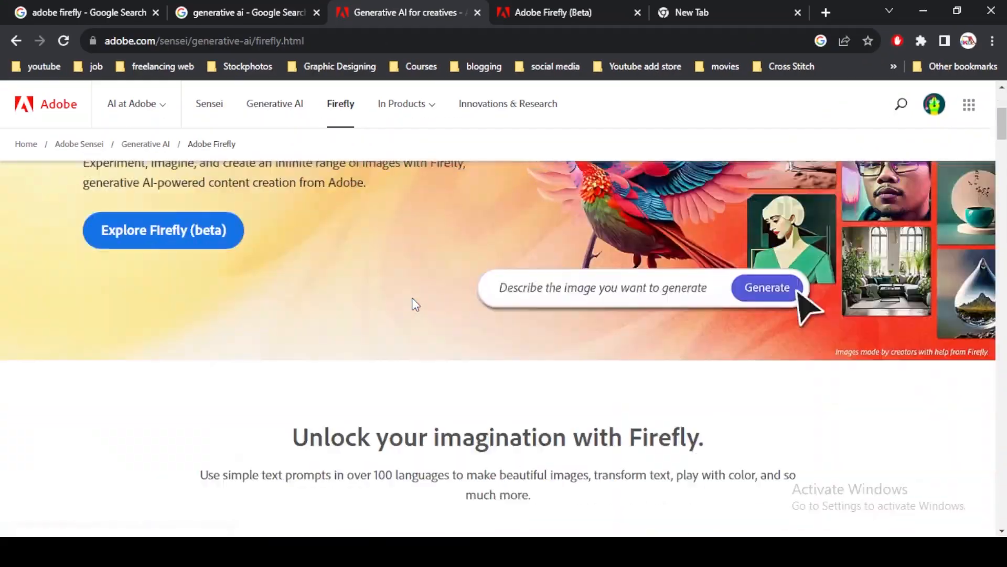
pyautogui.scroll(3, 413, 299)
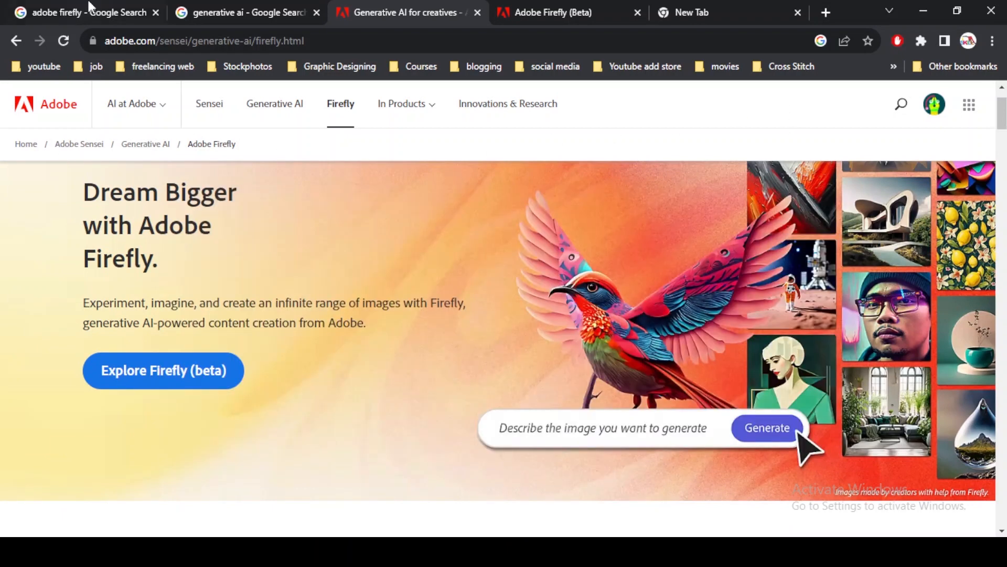
pyautogui.click(86, 11)
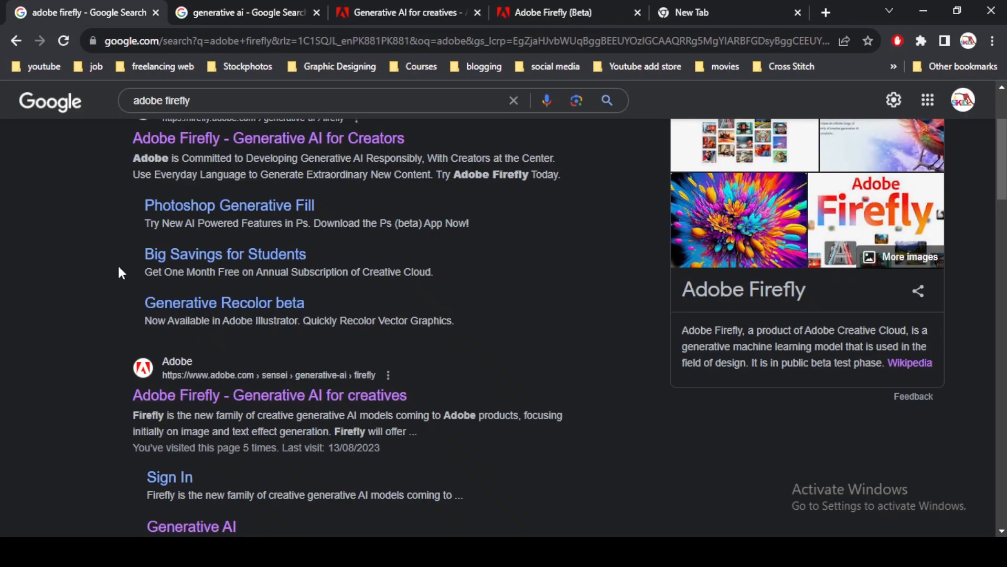
# - Open the "Adobe Firefly - Generative AI for creatives" result in a new tab and launch Firefly (beta) from it
pyautogui.rightClick(244, 400)
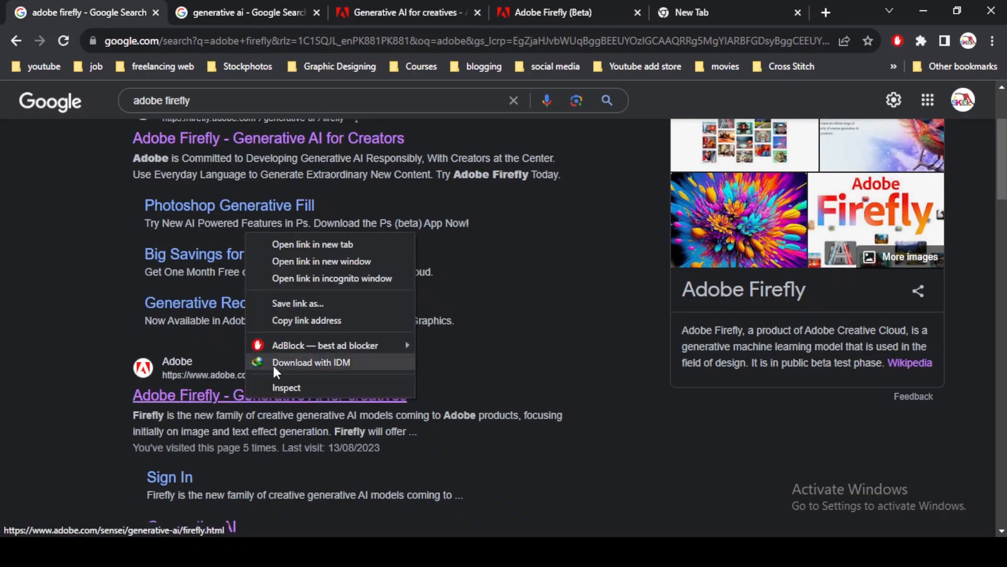
pyautogui.click(281, 239)
pyautogui.click(234, 8)
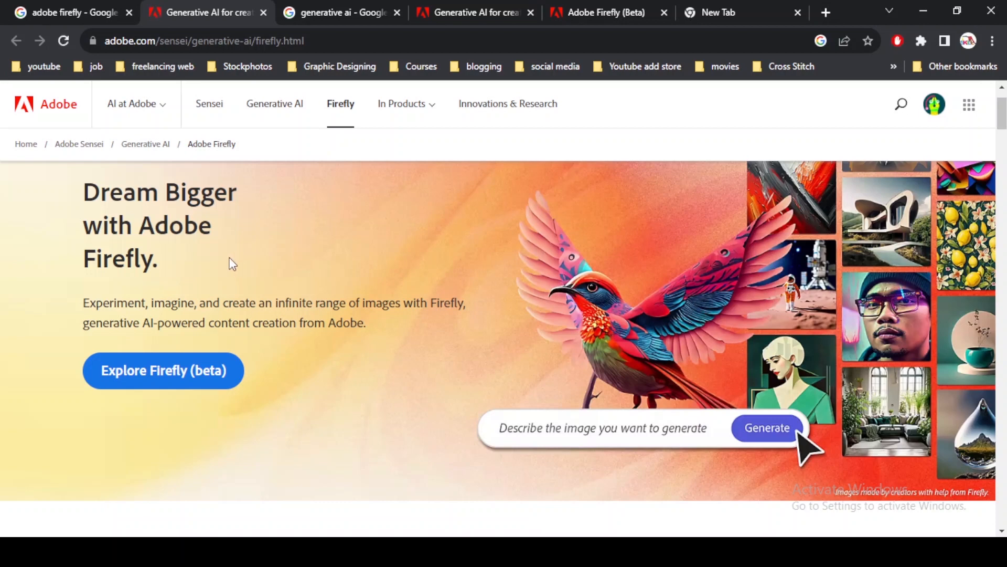
pyautogui.click(186, 377)
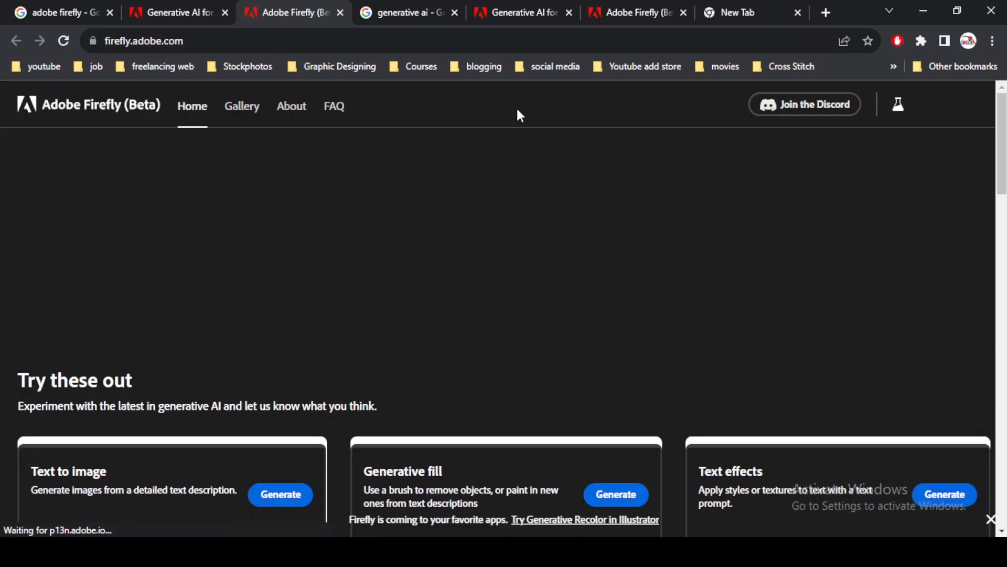
# - Examine the generative tools offered on the Firefly home page, from Text to image to 3D to image
pyautogui.scroll(-3, 346, 273)
pyautogui.scroll(1, 347, 273)
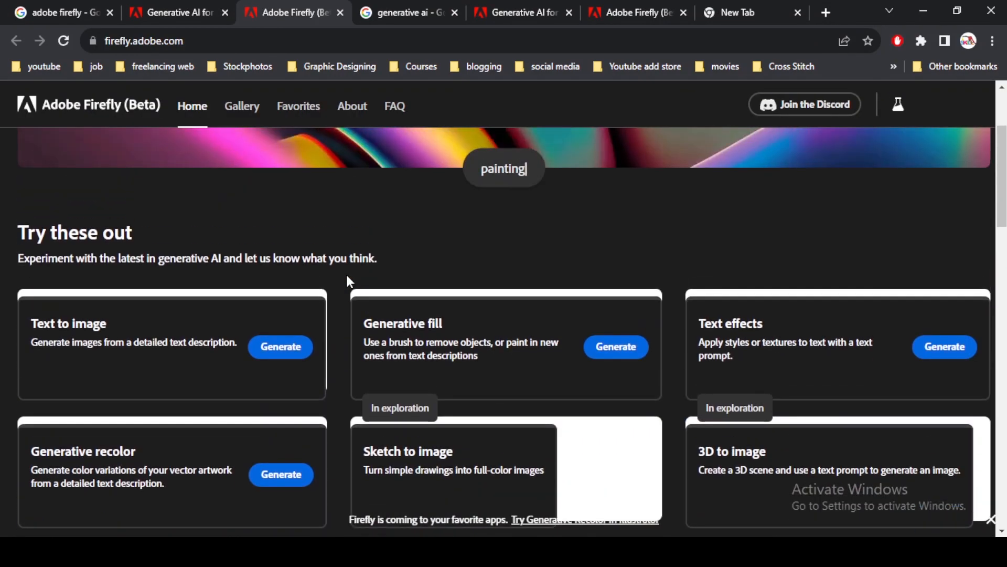
pyautogui.scroll(-1, 346, 273)
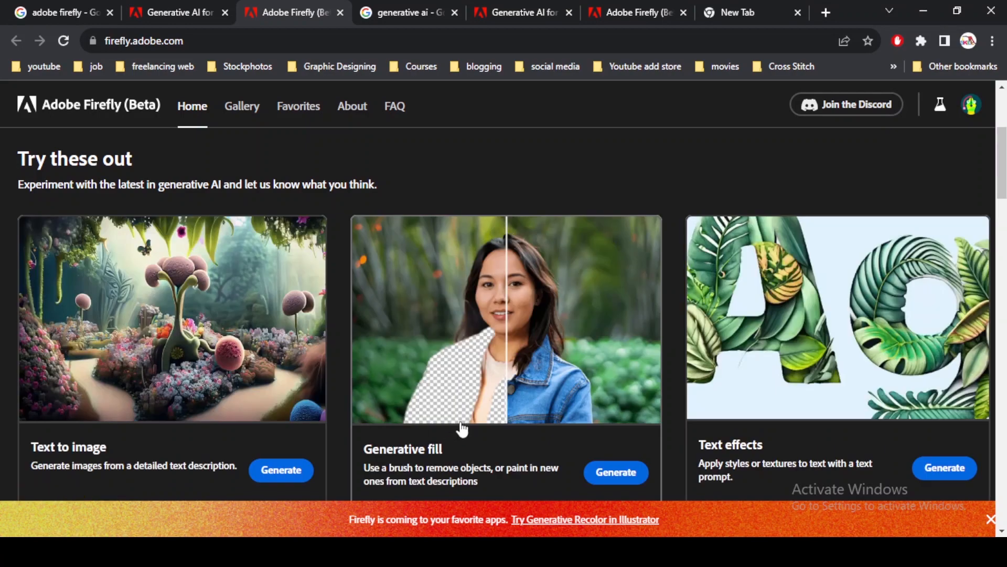
pyautogui.scroll(-5, 462, 429)
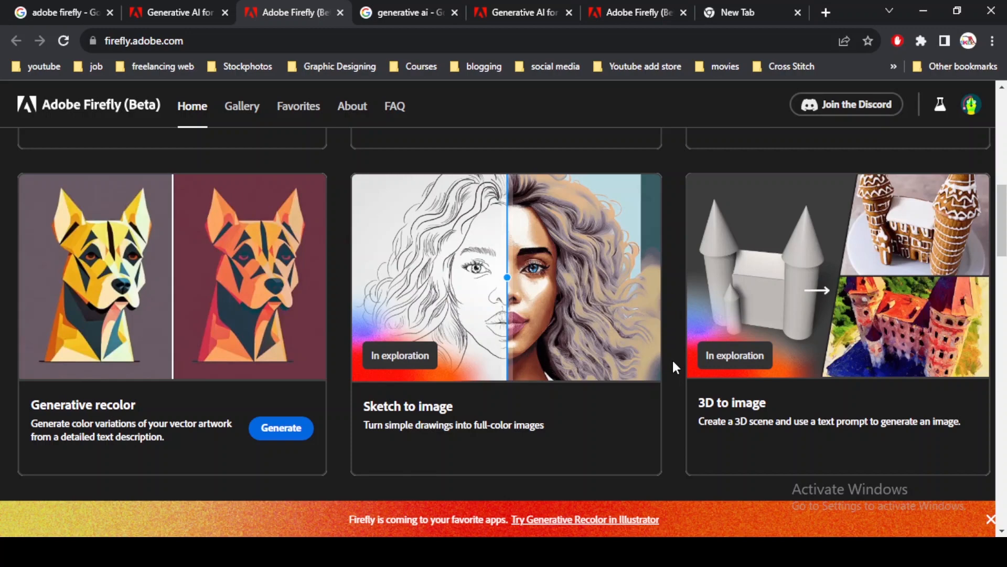
pyautogui.scroll(6, 336, 370)
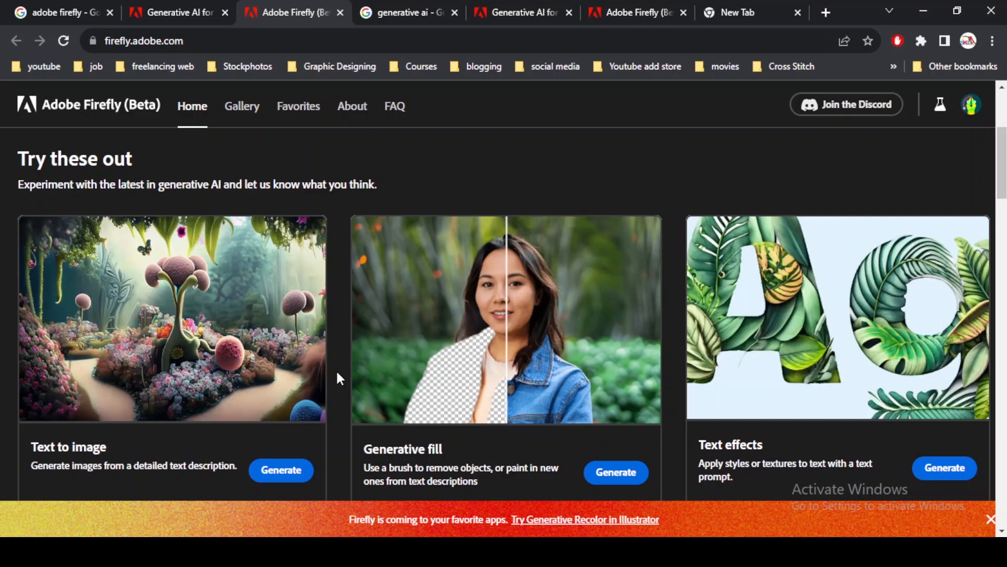
# - Open the Text to image tool from the Firefly home page
pyautogui.scroll(-1, 336, 369)
pyautogui.rightClick(165, 237)
pyautogui.click(222, 265)
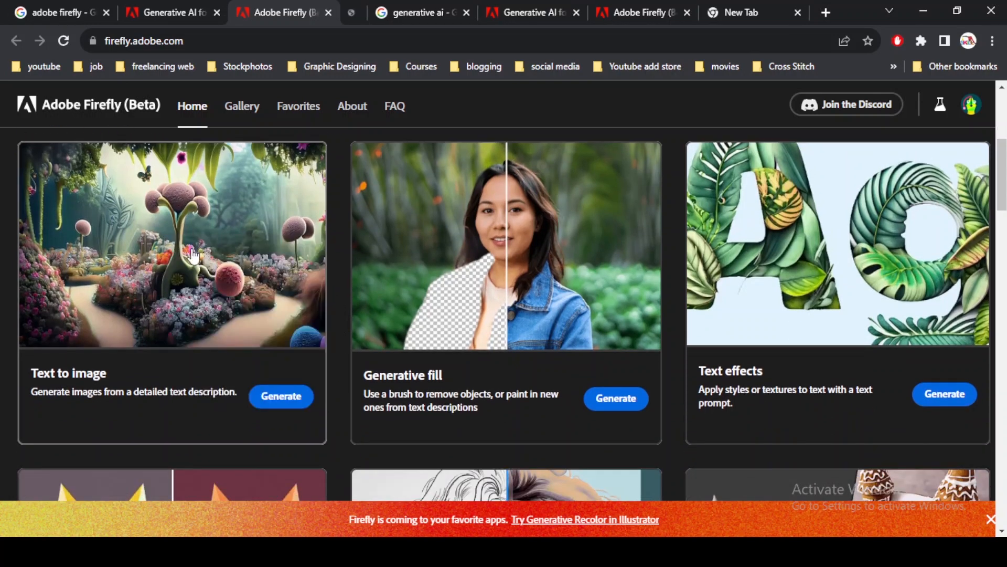
pyautogui.rightClick(282, 405)
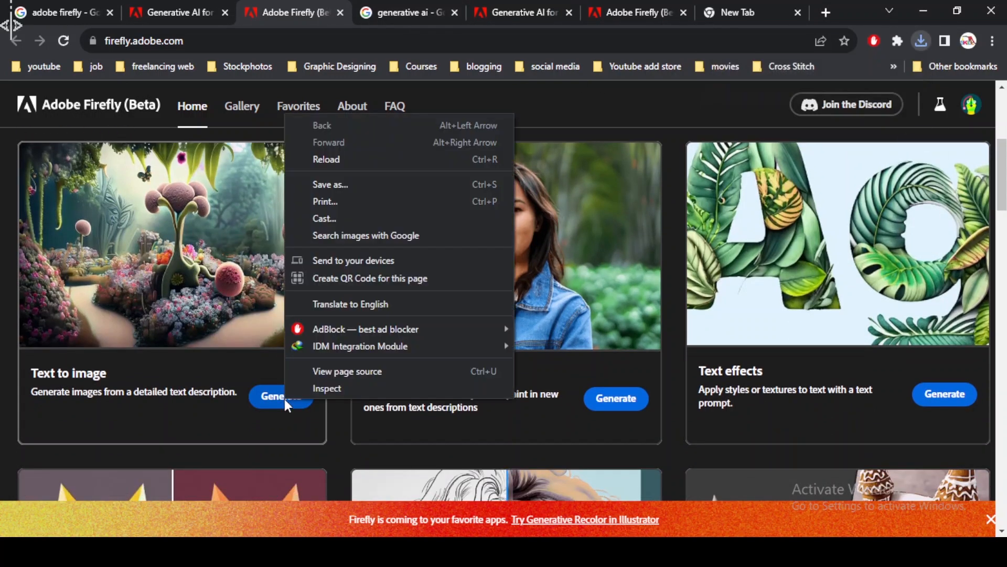
pyautogui.click(268, 405)
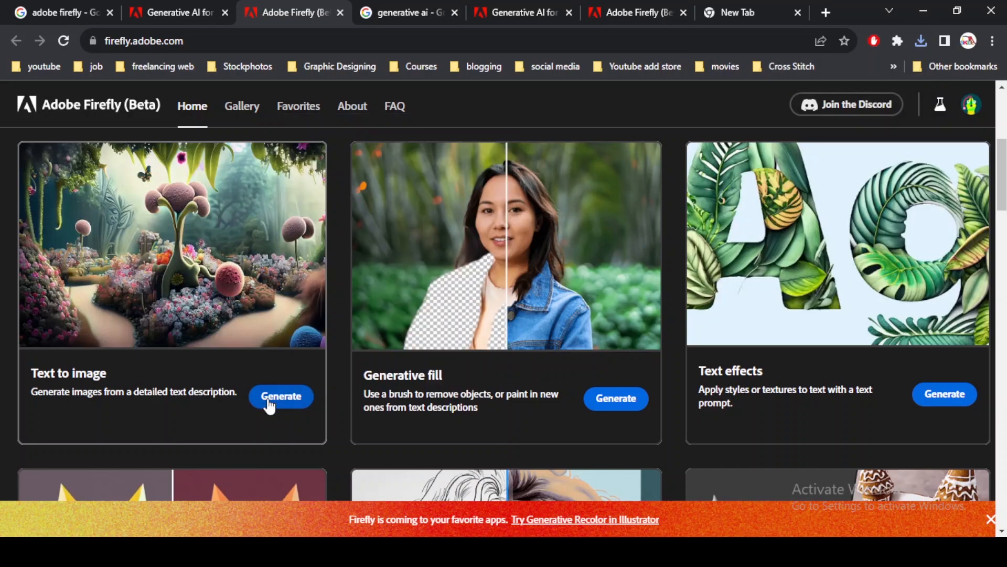
pyautogui.click(269, 402)
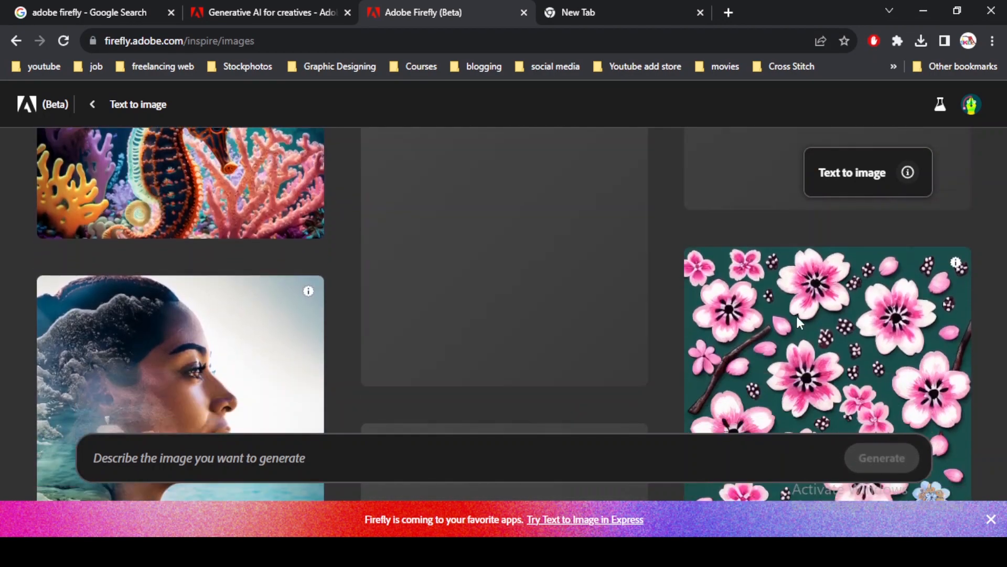
# - Generate images from the gallery's sample prompt for spring cherry blossoms in a Japanese lino cut style
pyautogui.scroll(-1, 808, 304)
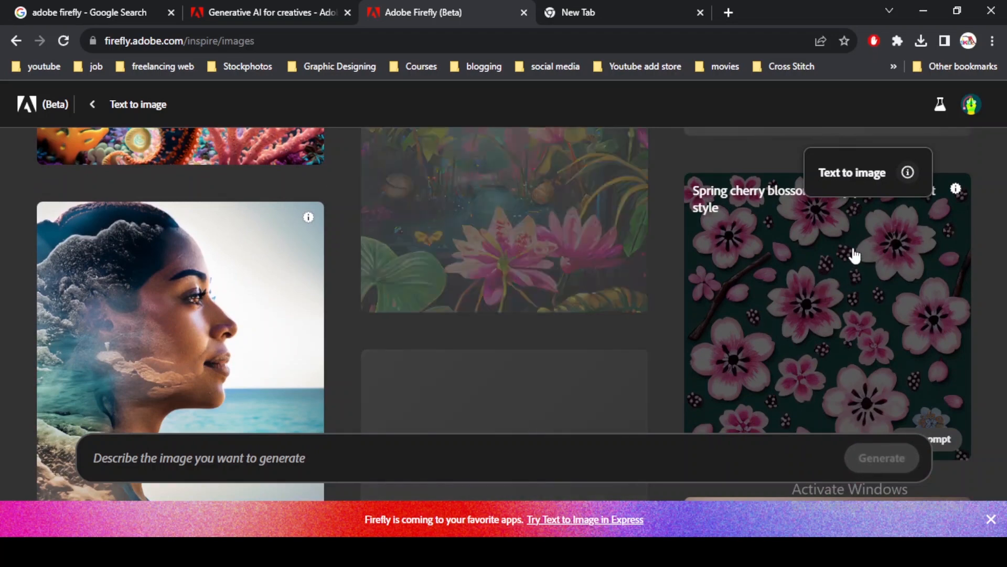
pyautogui.click(855, 256)
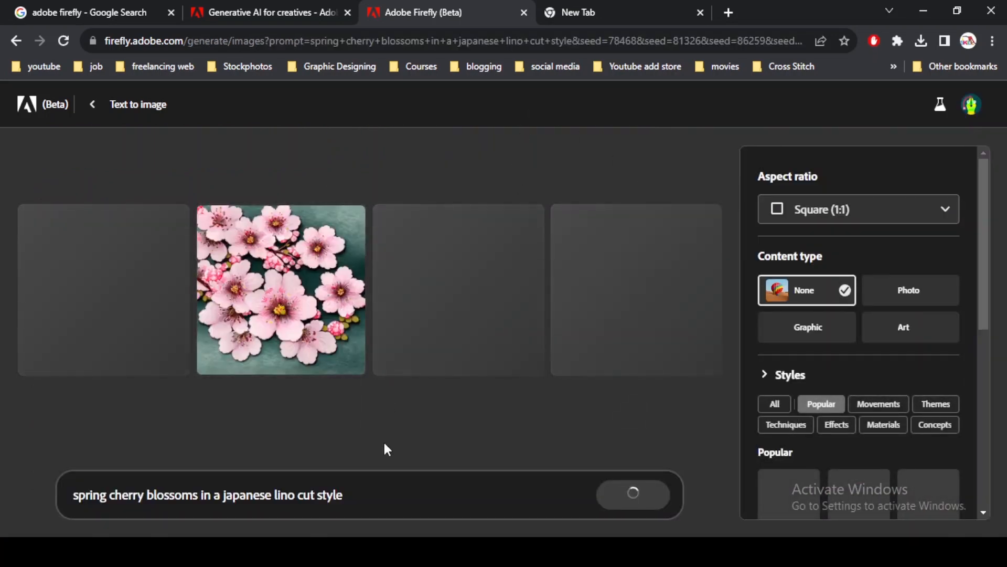
pyautogui.moveTo(354, 494); pyautogui.dragTo(49, 505)
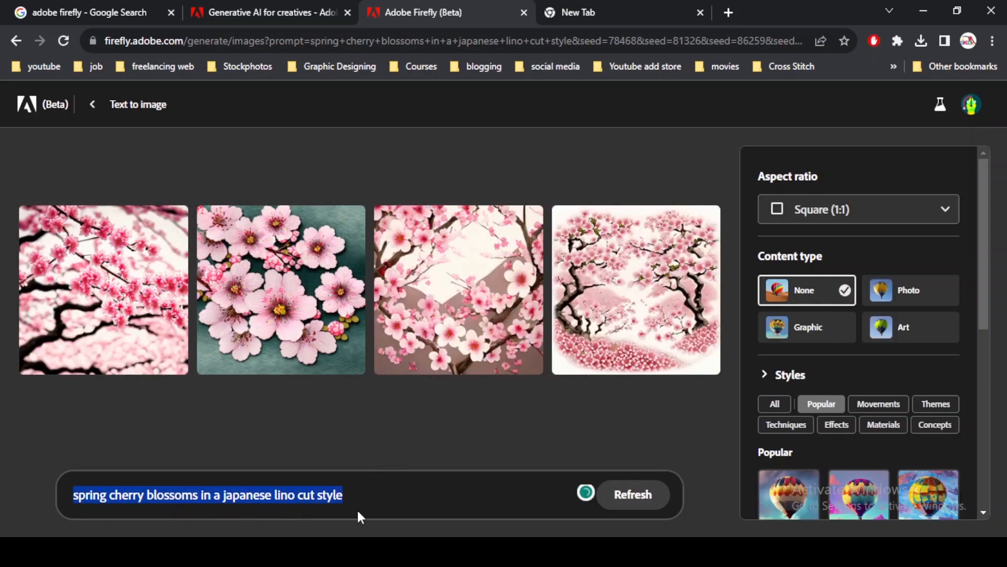
pyautogui.click(97, 507)
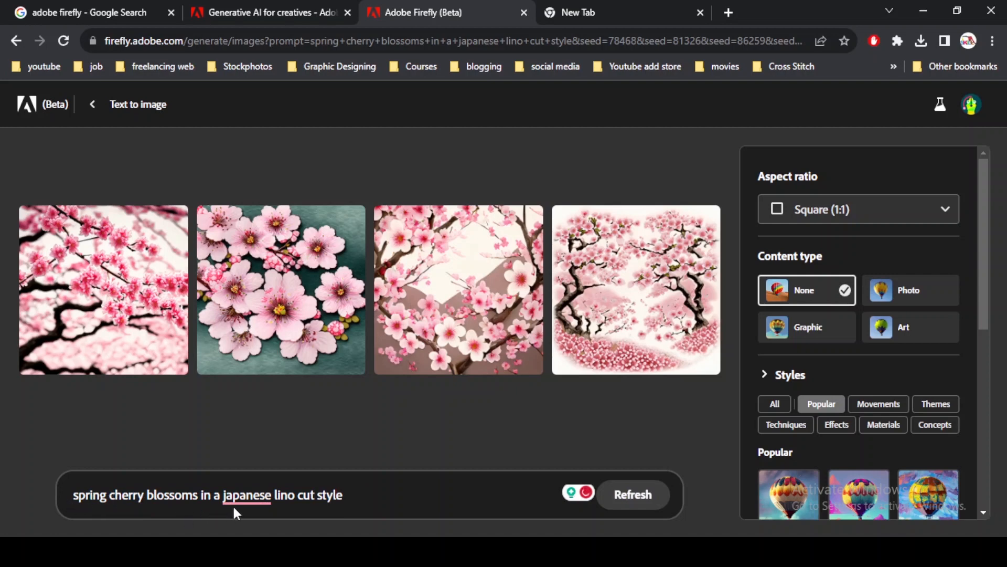
# - Correct the prompt's capitalization to "Spring cherry blossoms in a Japanese lino cut style"
pyautogui.click(390, 493)
pyautogui.click(288, 493)
pyautogui.click(297, 495)
pyautogui.click(267, 393)
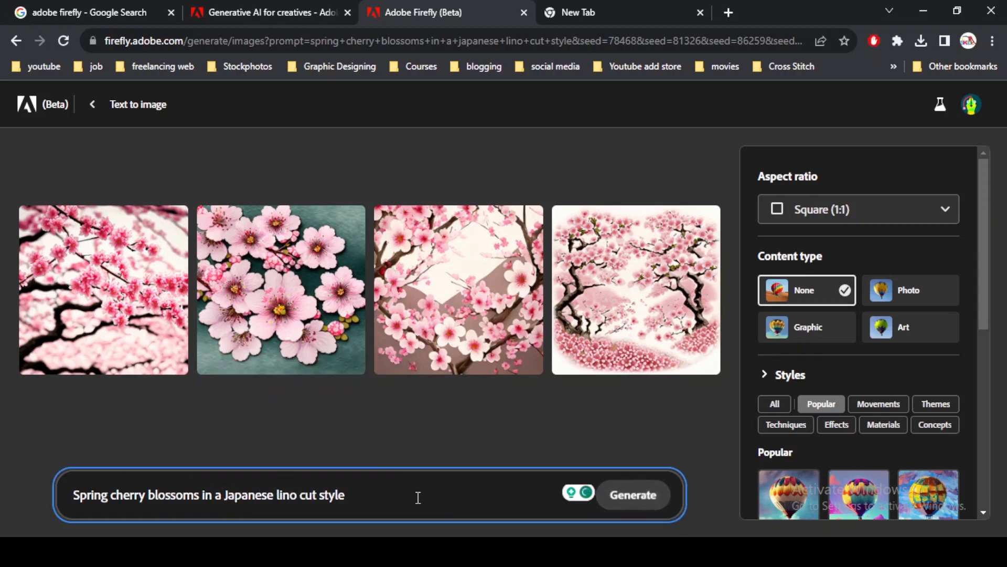
# - Append ", in blue color" to the prompt and generate new images
pyautogui.click(369, 498)
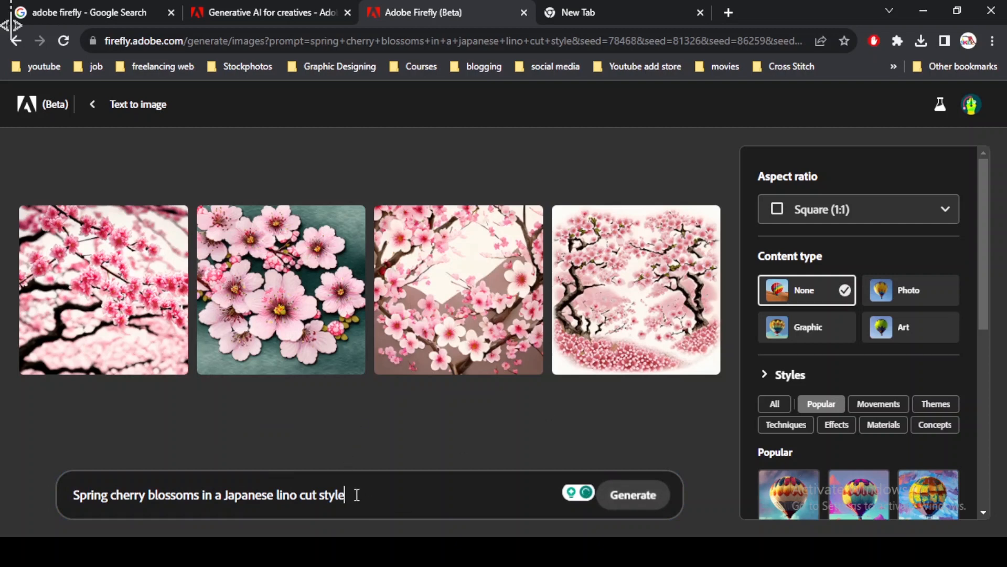
pyautogui.write(', in blue color')
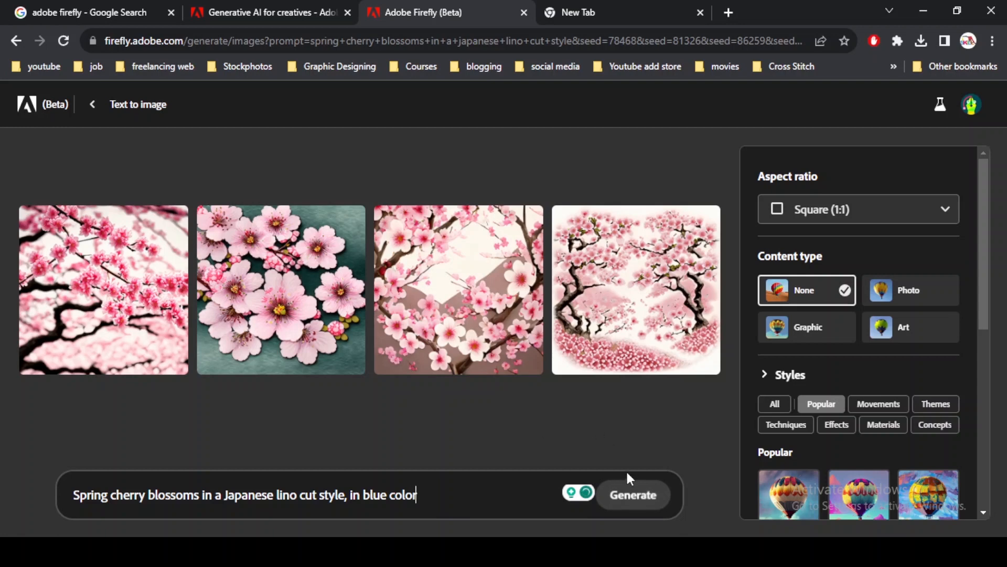
pyautogui.click(631, 492)
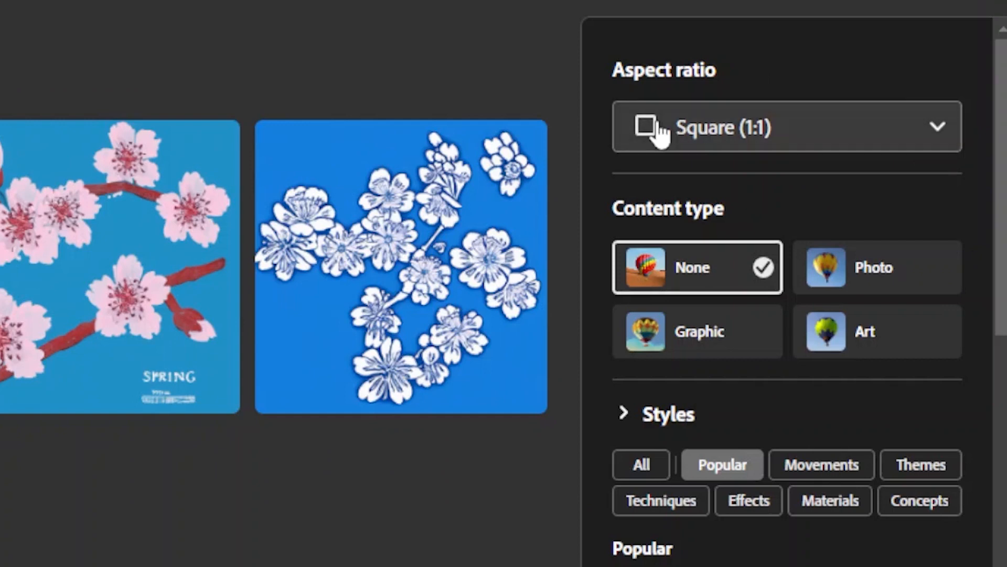
# - Set the aspect ratio of the generated images to Widescreen (16:9)
pyautogui.moveTo(612, 67); pyautogui.dragTo(800, 67)
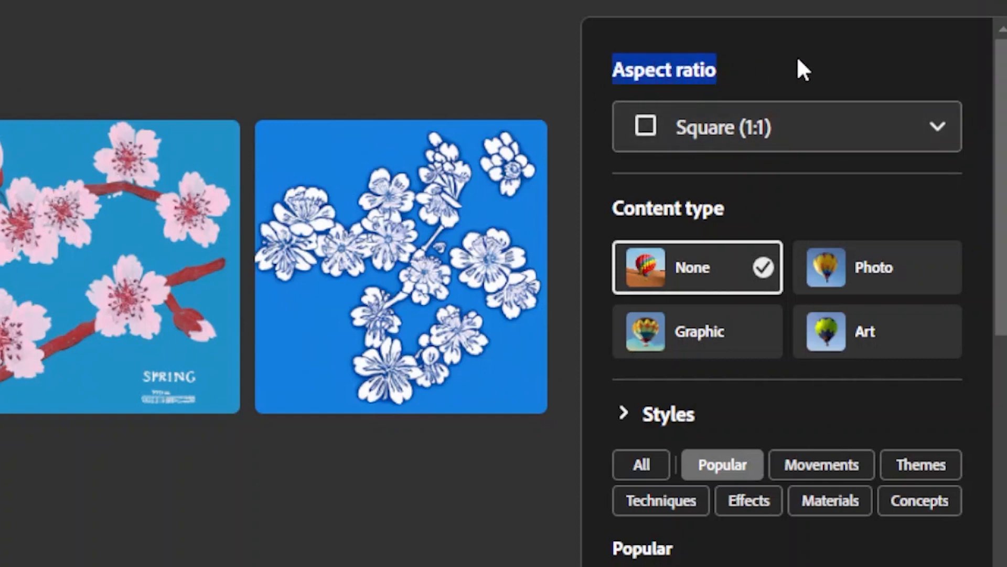
pyautogui.click(801, 67)
pyautogui.click(769, 126)
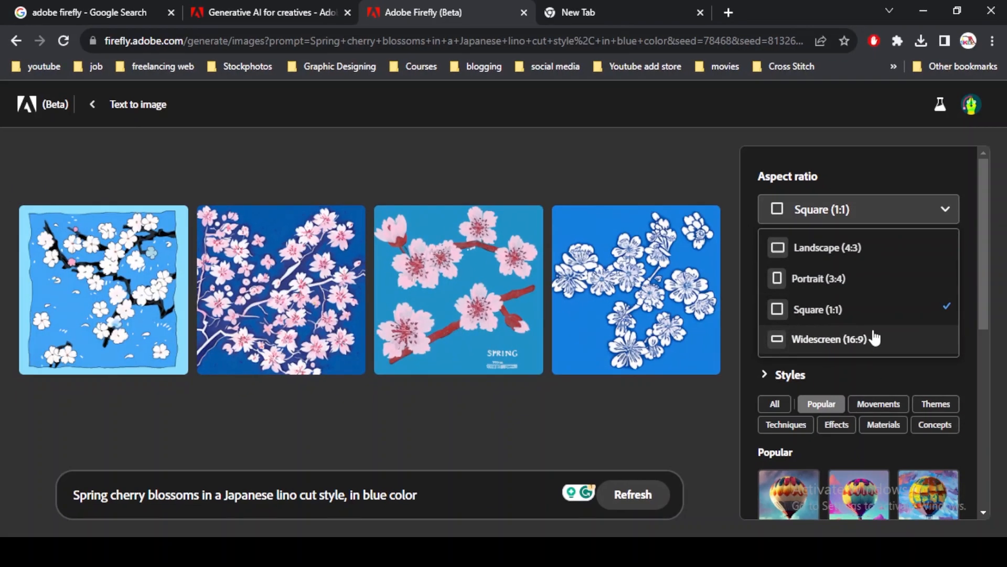
pyautogui.click(844, 341)
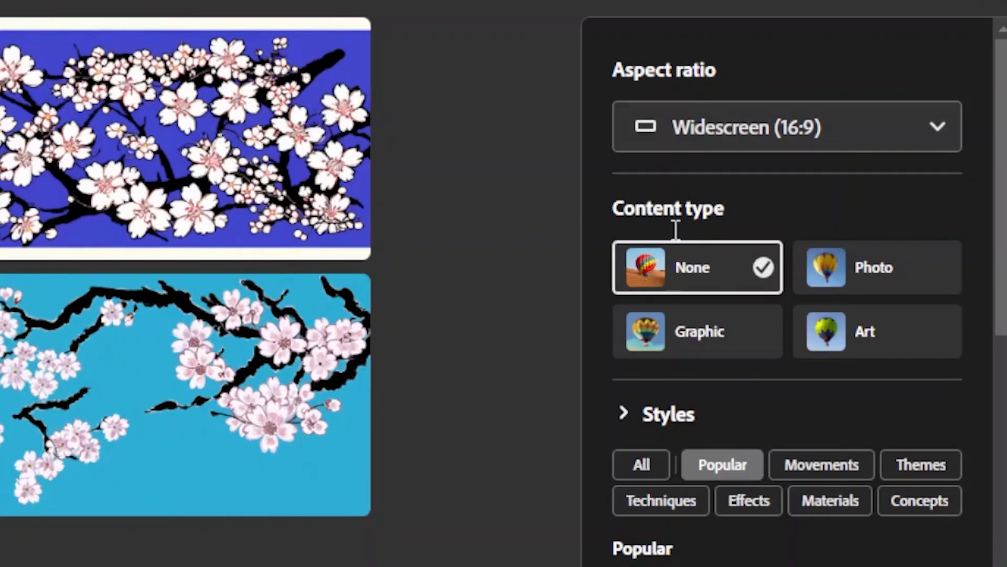
# - Set the content type of the images to Art
pyautogui.moveTo(606, 210); pyautogui.dragTo(749, 206)
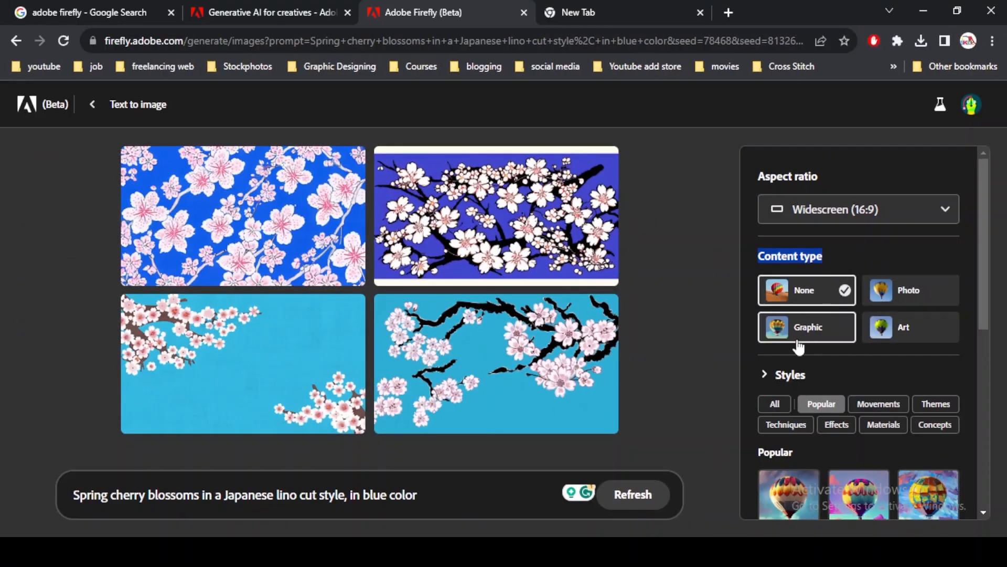
pyautogui.click(919, 342)
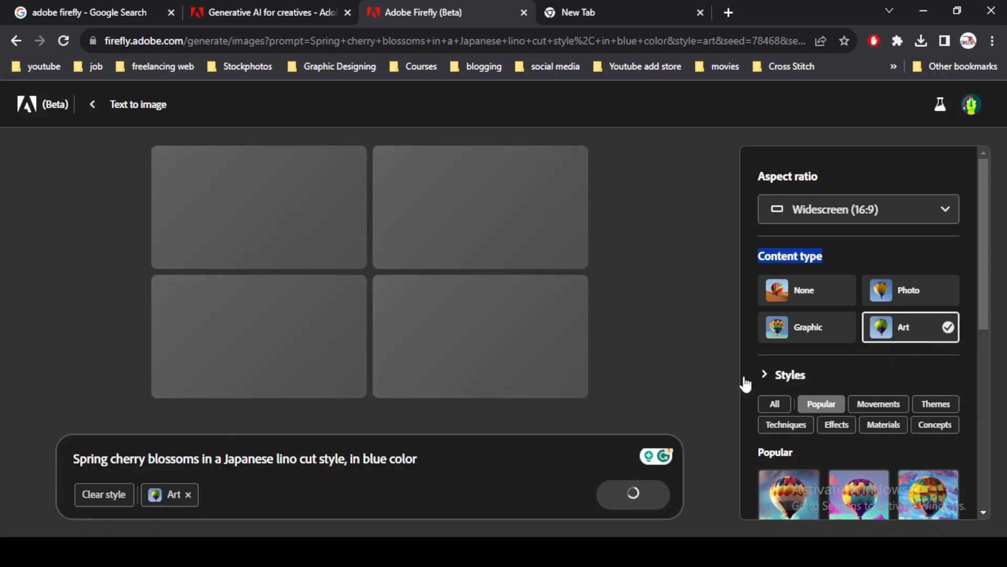
pyautogui.click(752, 245)
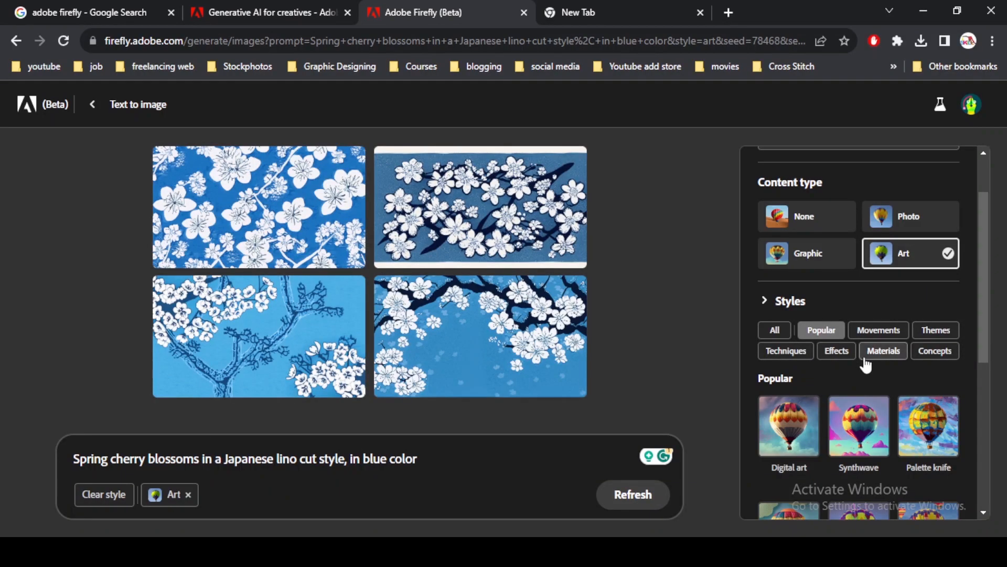
# - Add the Neon style from the popular styles to the prompt
pyautogui.scroll(-3, 829, 338)
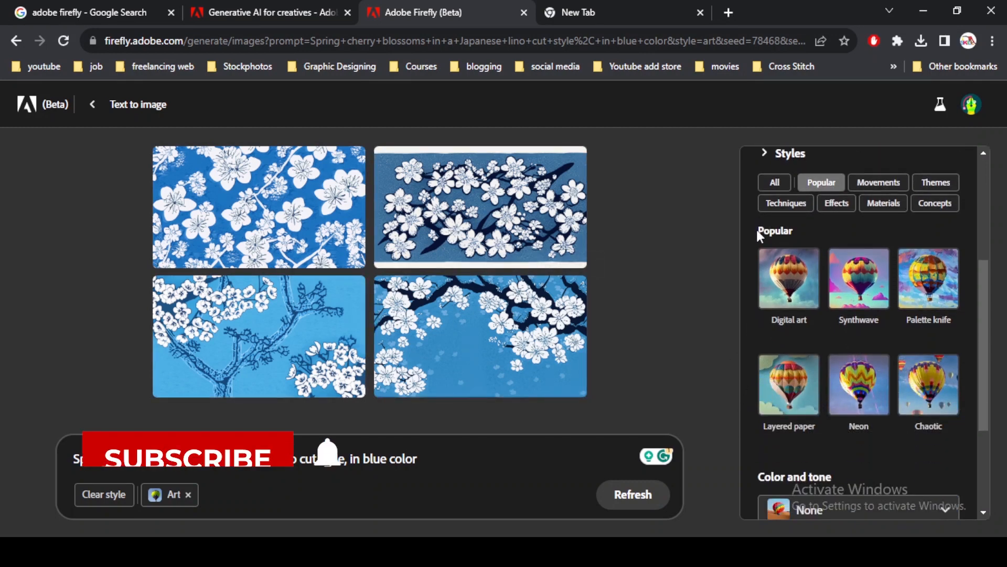
pyautogui.moveTo(757, 227); pyautogui.dragTo(826, 249)
pyautogui.click(821, 300)
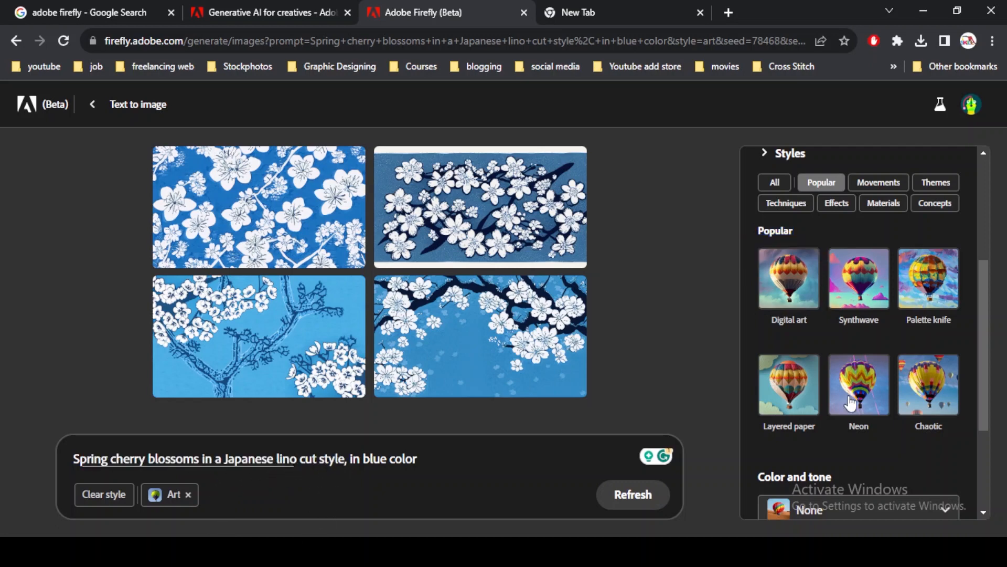
pyautogui.click(859, 383)
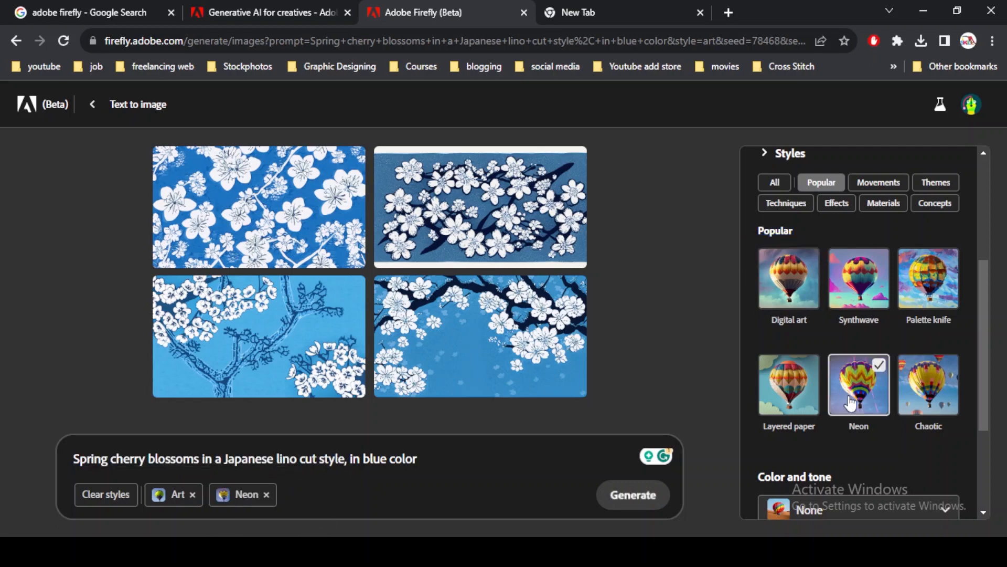
# - Generate new cherry blossom images with the Art content type and Neon style applied
pyautogui.click(616, 507)
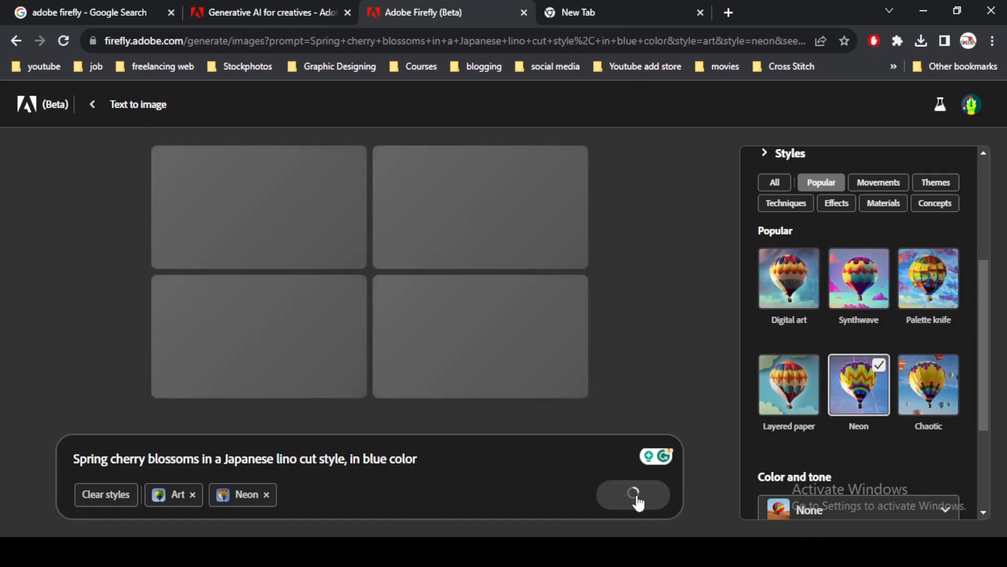
pyautogui.scroll(4, 799, 349)
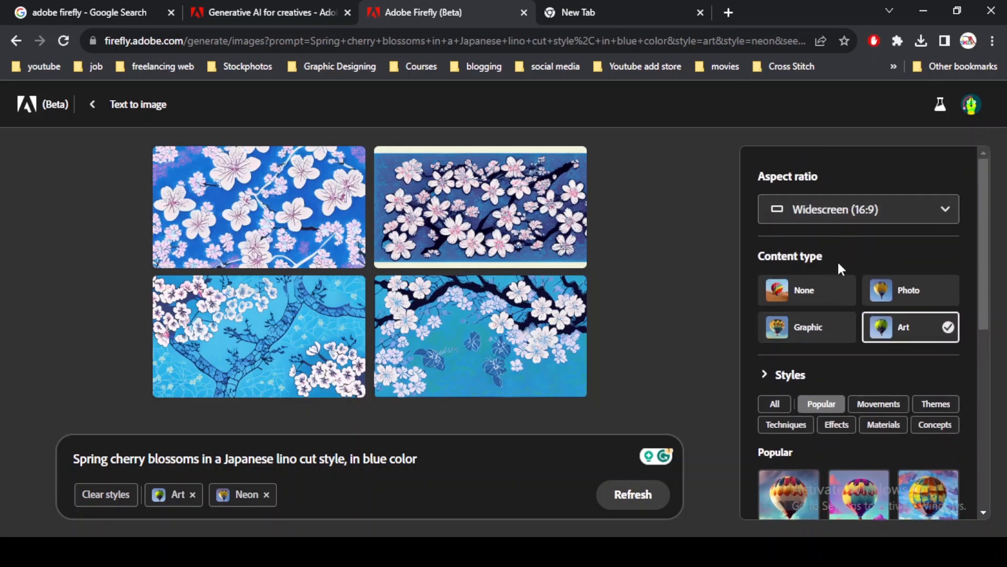
# - Look through the remaining style settings, including the Color and tone and Lighting choices
pyautogui.scroll(-4, 848, 250)
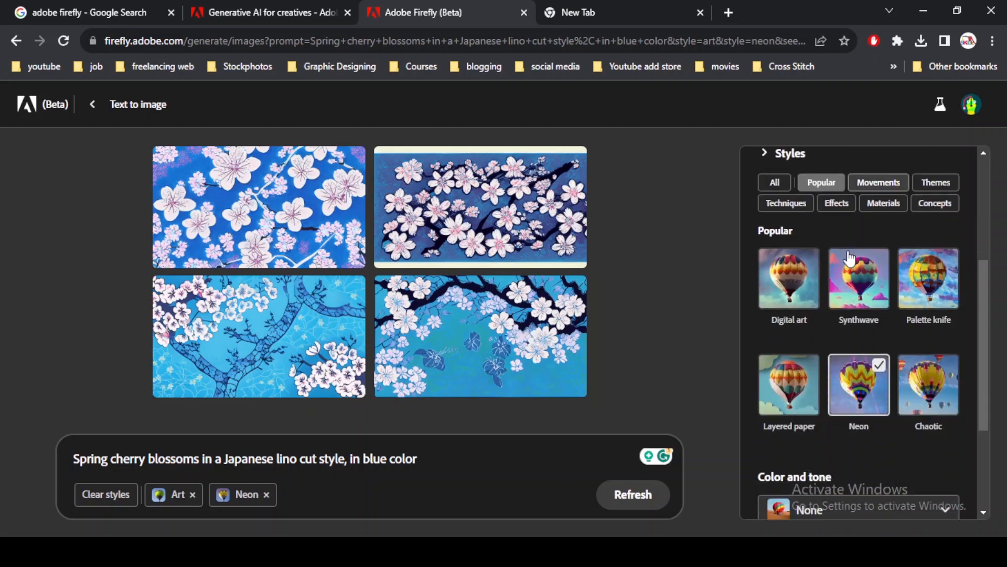
pyautogui.scroll(1, 850, 258)
pyautogui.scroll(-3, 848, 258)
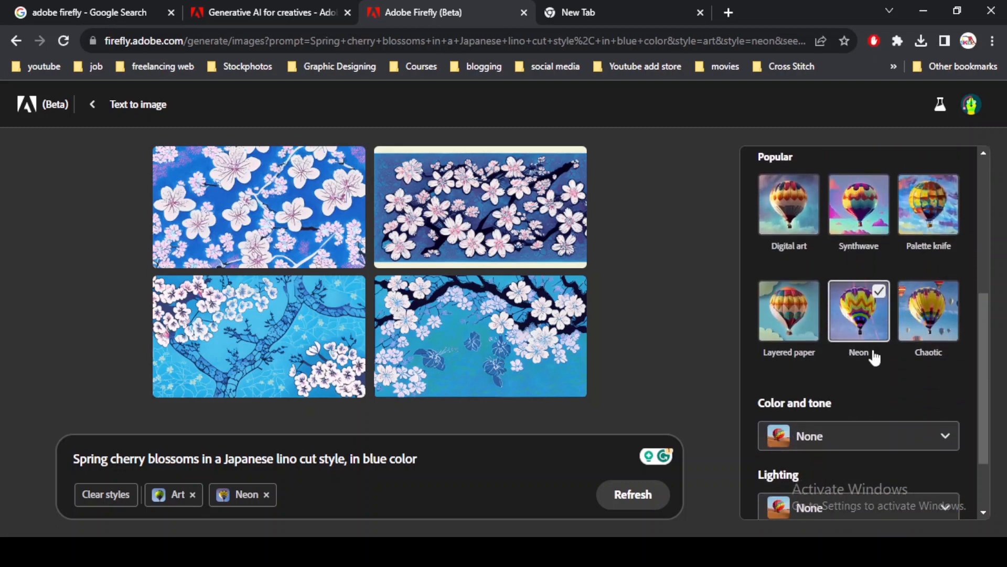
pyautogui.scroll(-2, 875, 359)
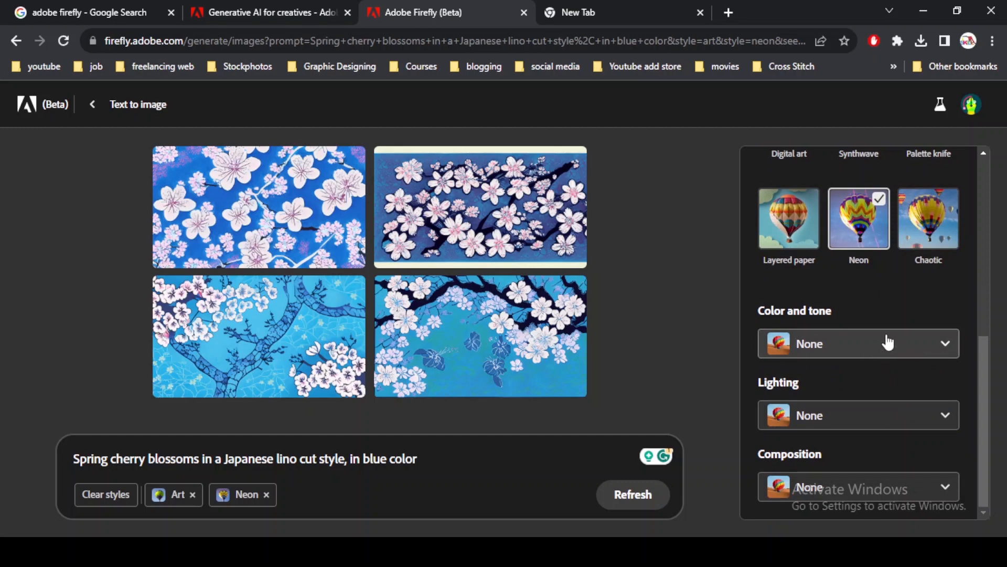
pyautogui.click(888, 342)
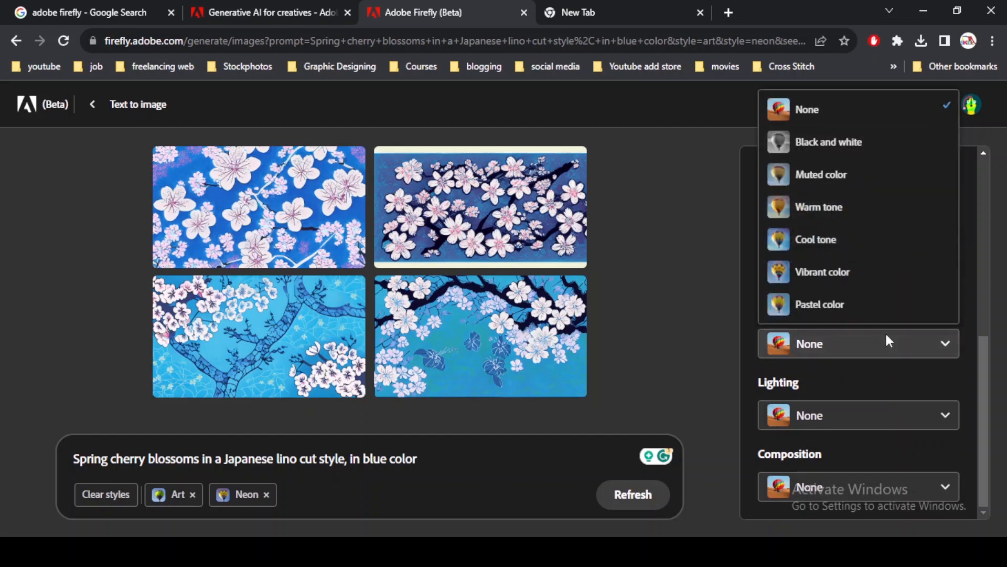
pyautogui.click(885, 343)
pyautogui.click(875, 420)
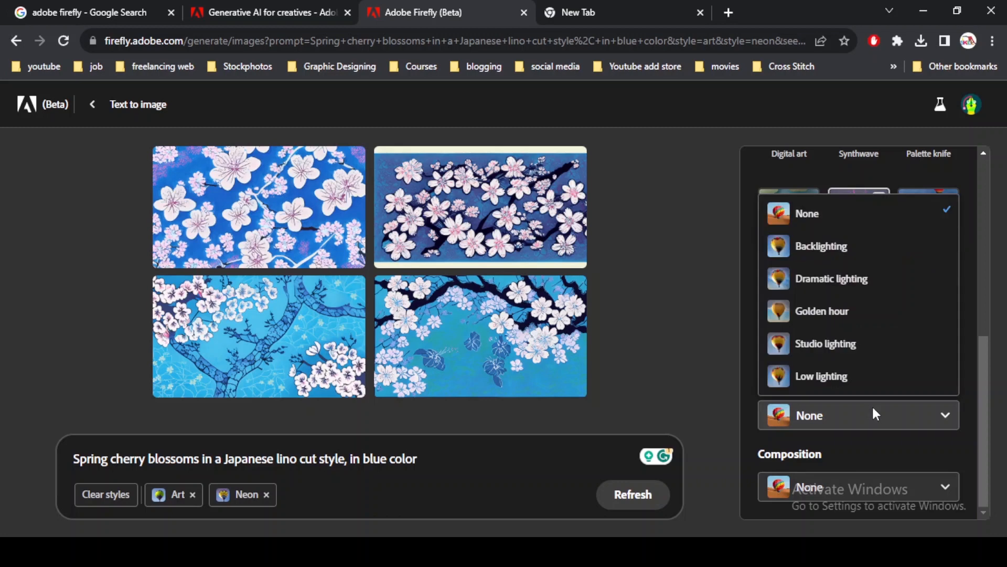
pyautogui.click(873, 408)
# - Set the composition to Close up and generate new images
pyautogui.click(827, 487)
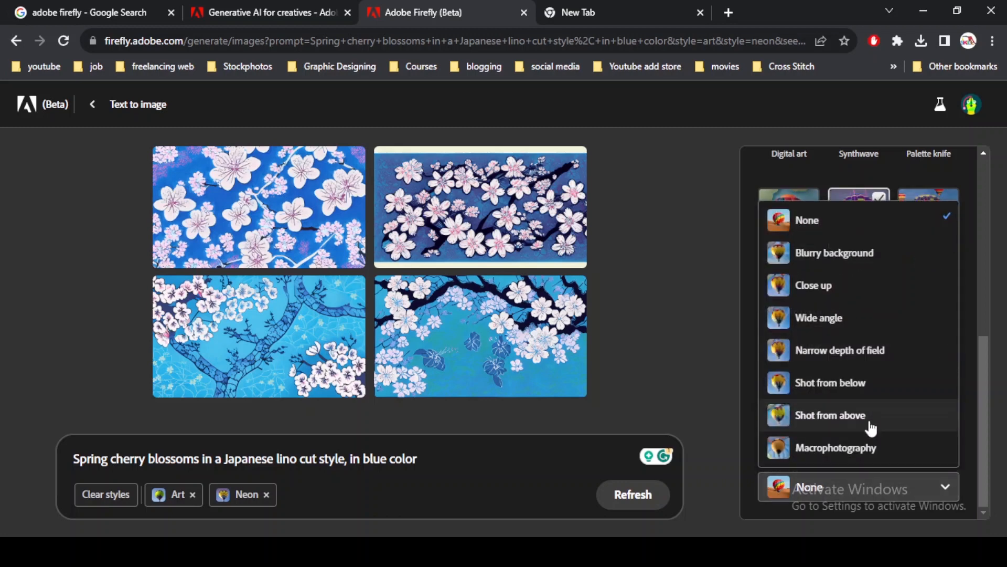
pyautogui.click(839, 290)
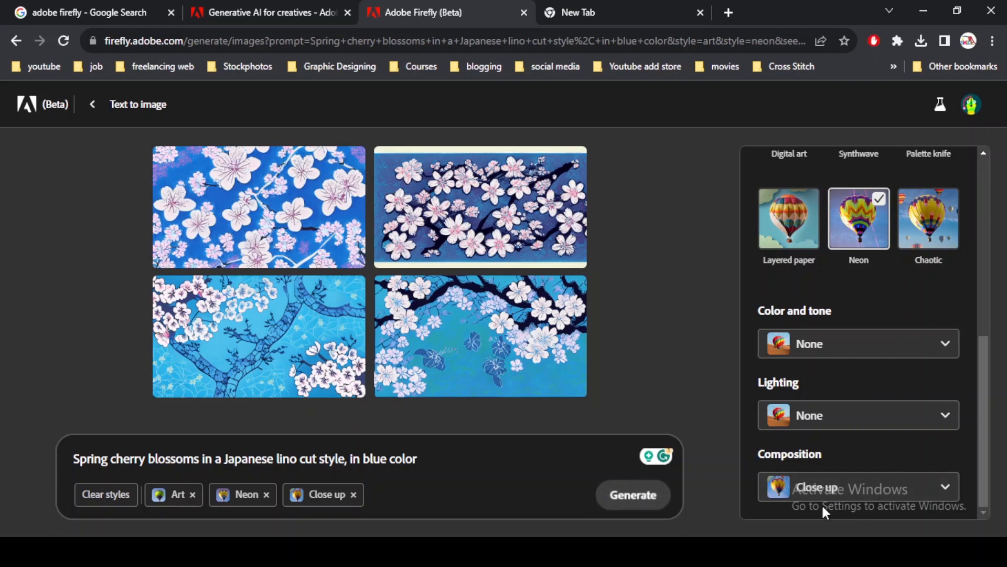
pyautogui.click(630, 508)
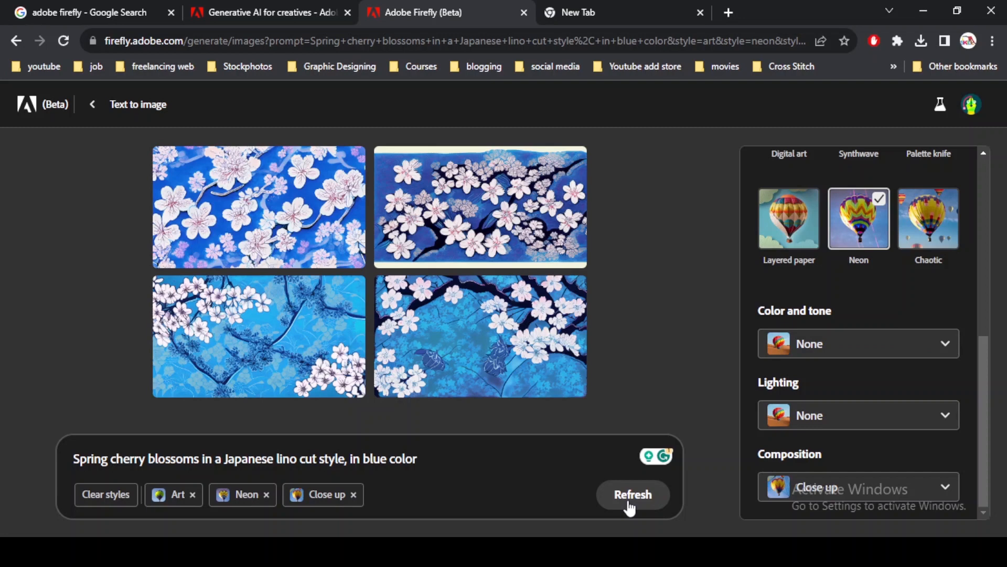
# - Enlarge the fourth generated image and submit it to the Firefly gallery
pyautogui.click(517, 326)
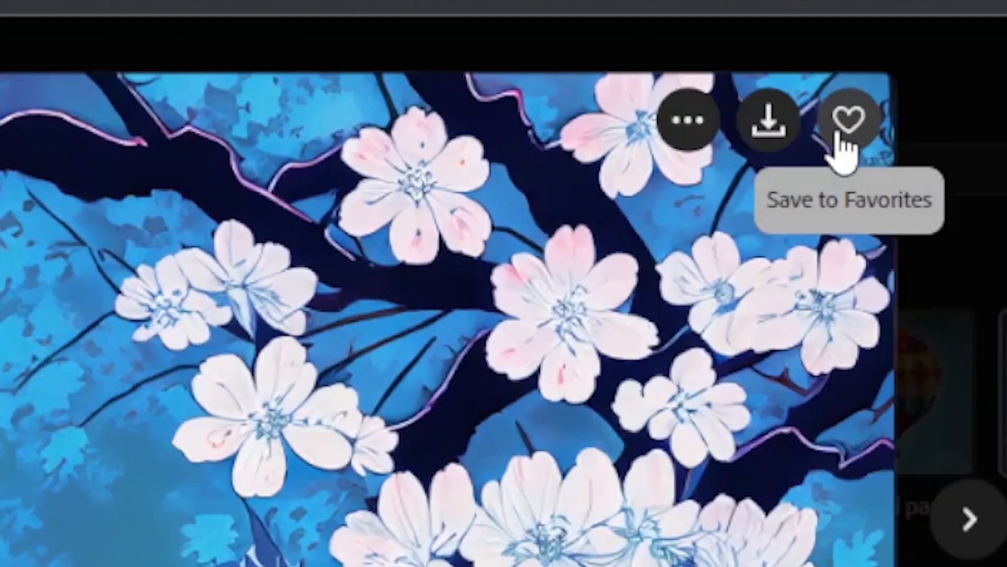
pyautogui.click(698, 131)
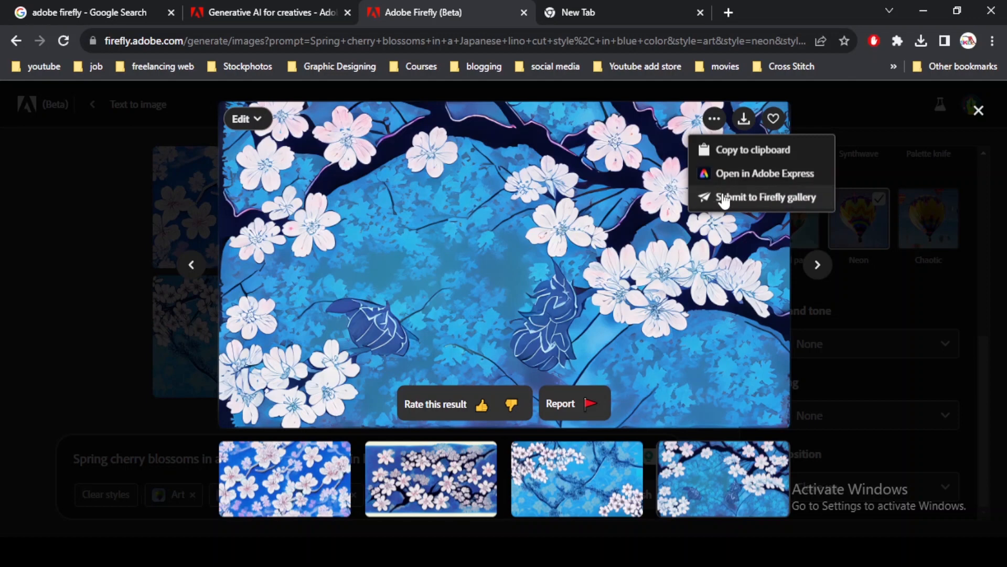
pyautogui.click(758, 200)
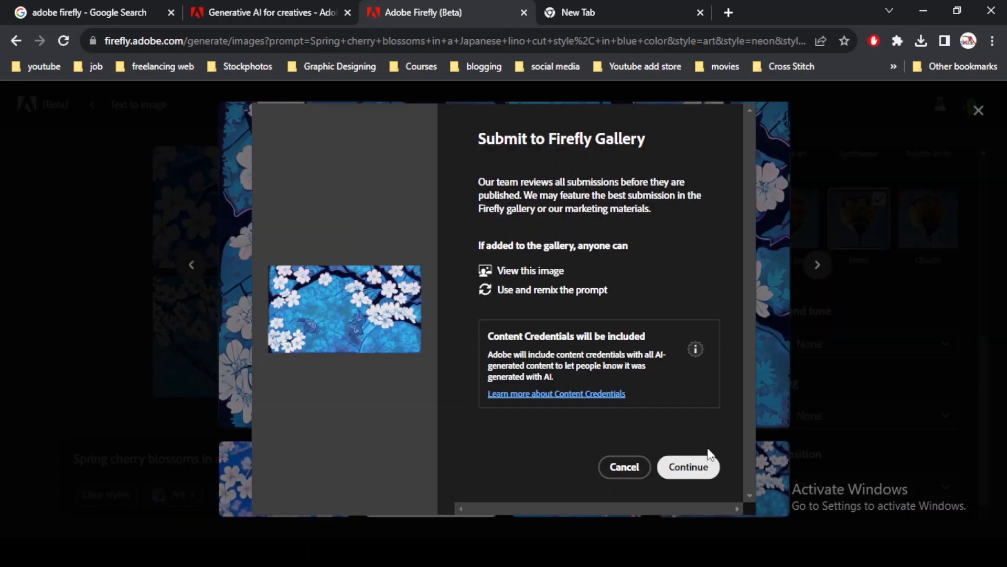
pyautogui.click(686, 467)
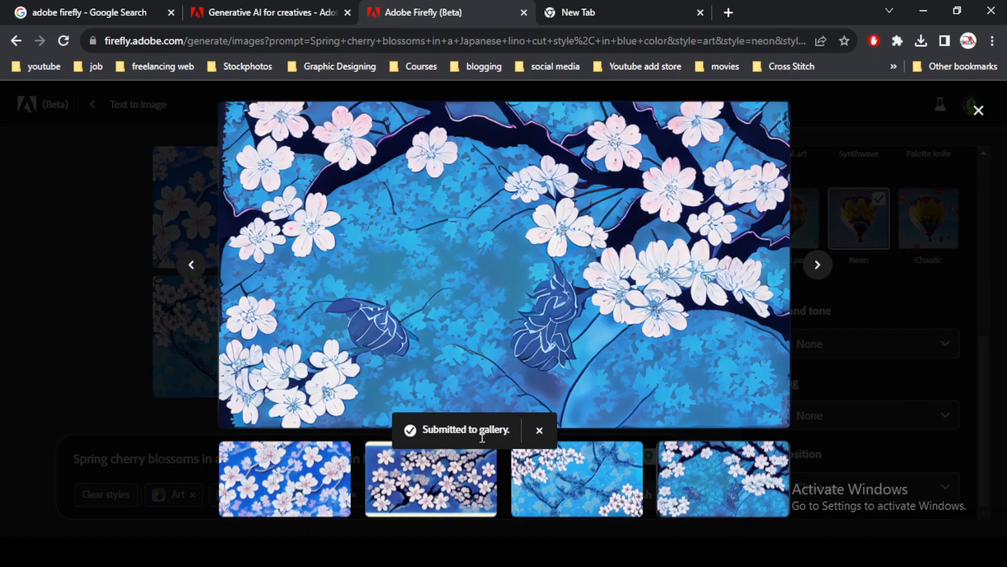
# - Download the third generated image and open the downloaded file in the photo viewer
pyautogui.click(594, 476)
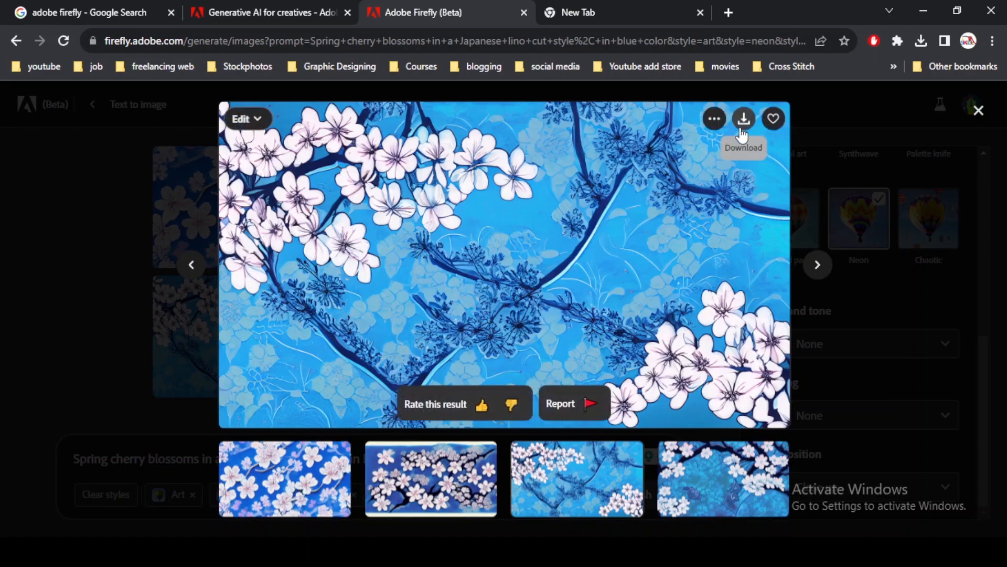
pyautogui.click(743, 120)
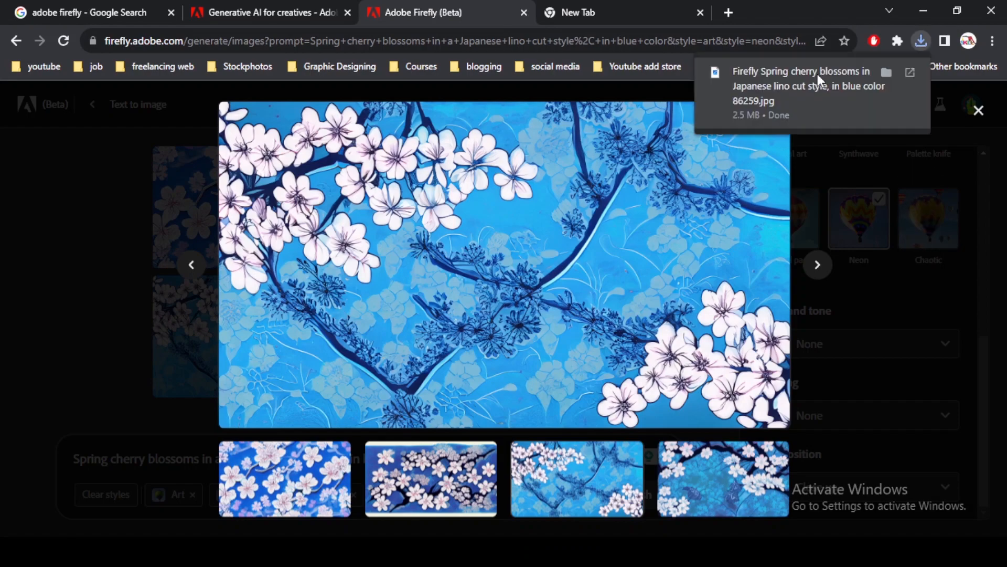
pyautogui.click(817, 73)
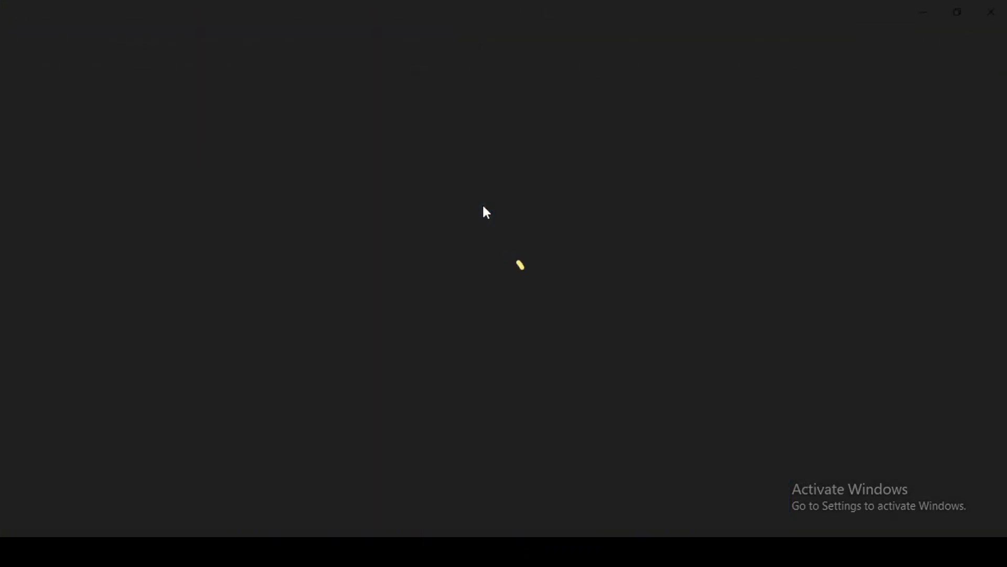
# - Examine the downloaded image up close, including its Adobe Firefly watermark, and check the viewer's additional options
pyautogui.scroll(5, 410, 265)
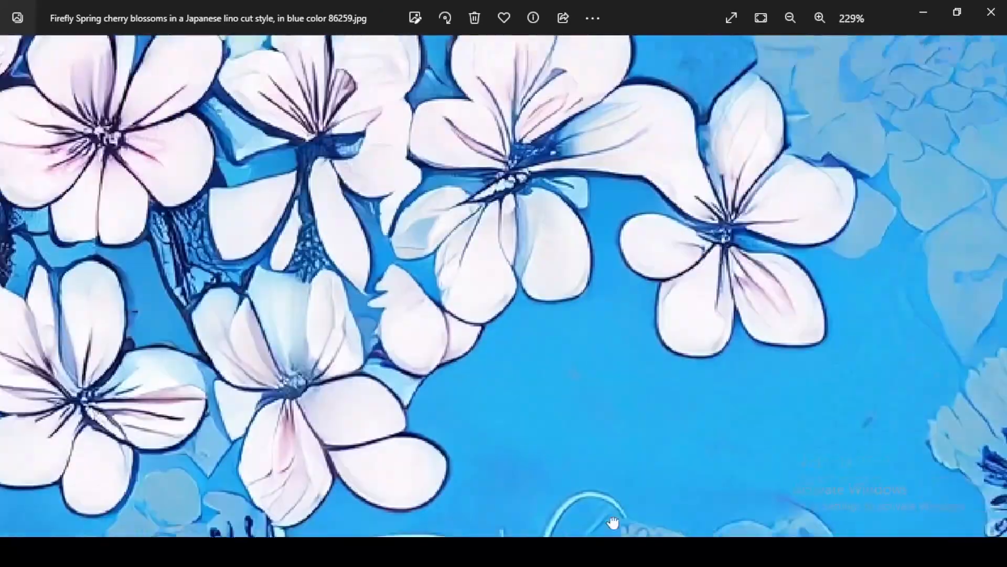
pyautogui.scroll(-5, 596, 236)
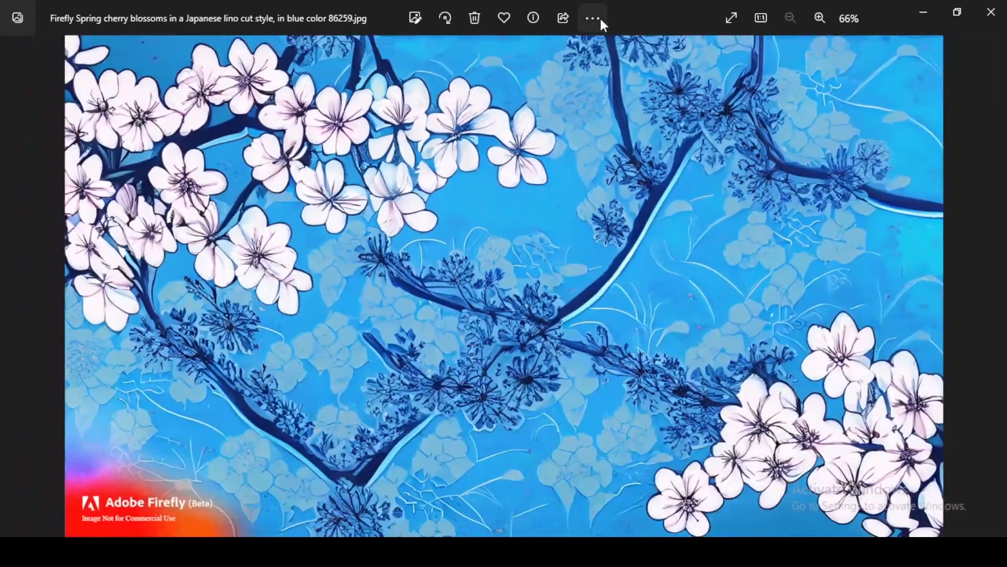
pyautogui.click(593, 19)
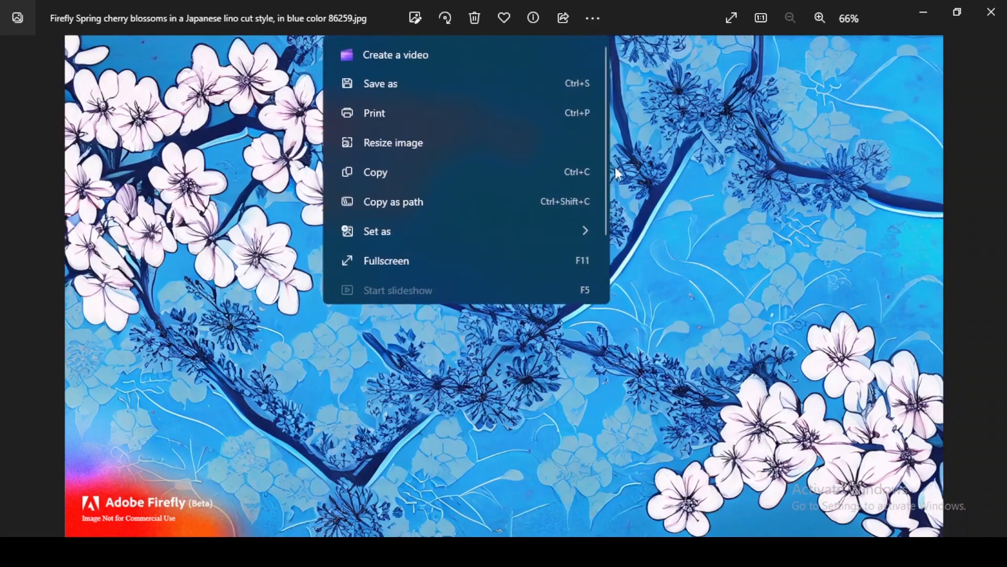
pyautogui.click(130, 514)
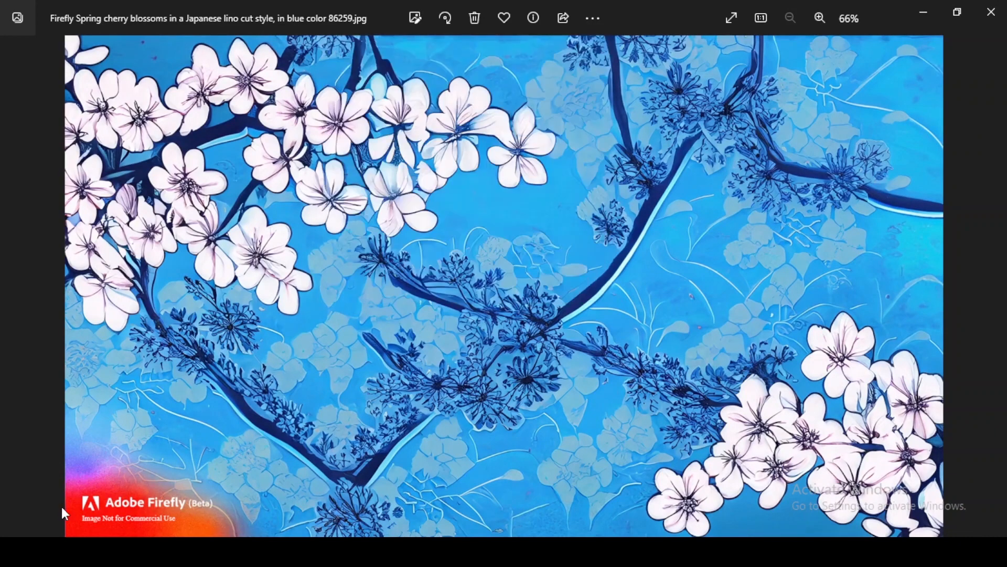
pyautogui.scroll(2, 251, 438)
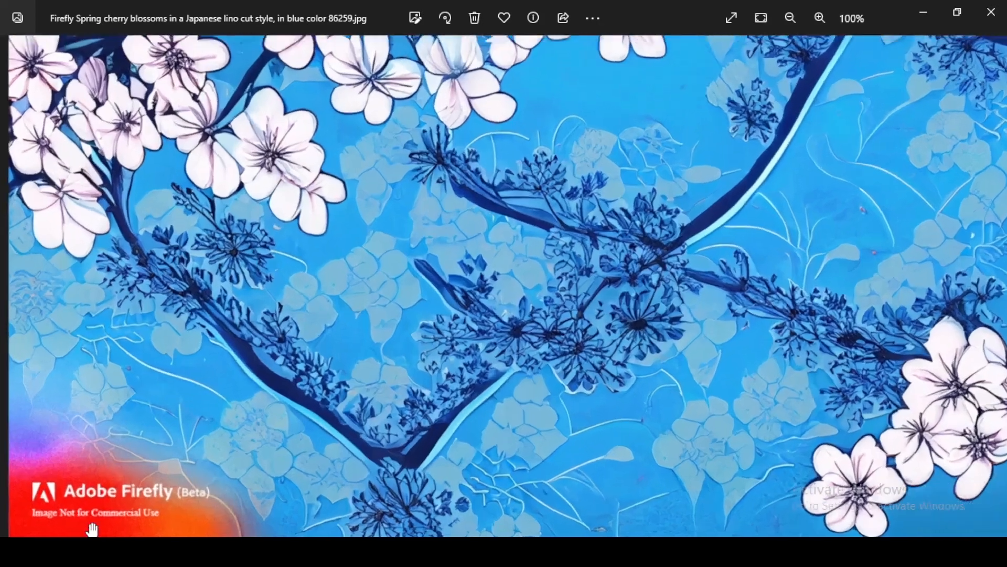
pyautogui.scroll(3, 283, 357)
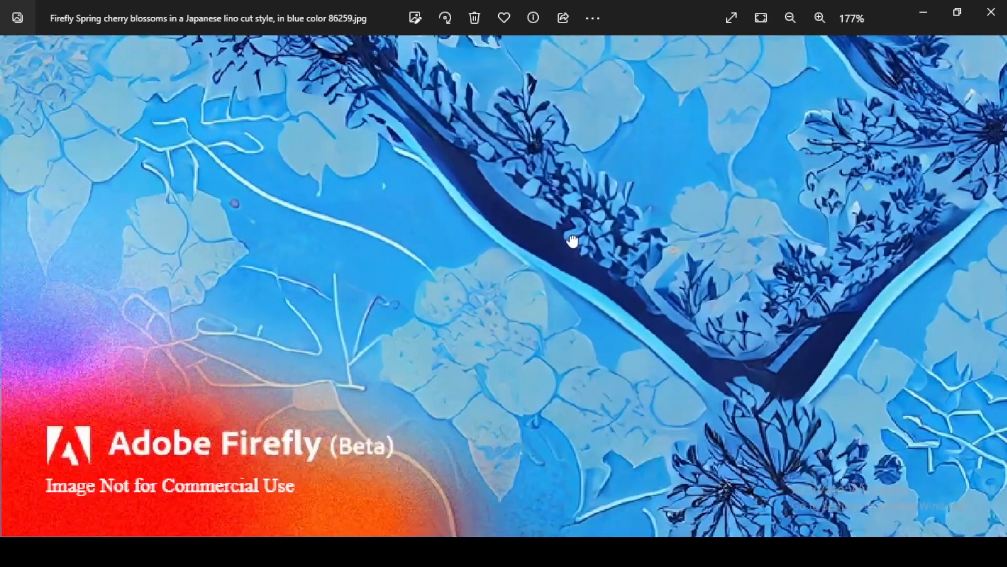
pyautogui.scroll(-5, 508, 339)
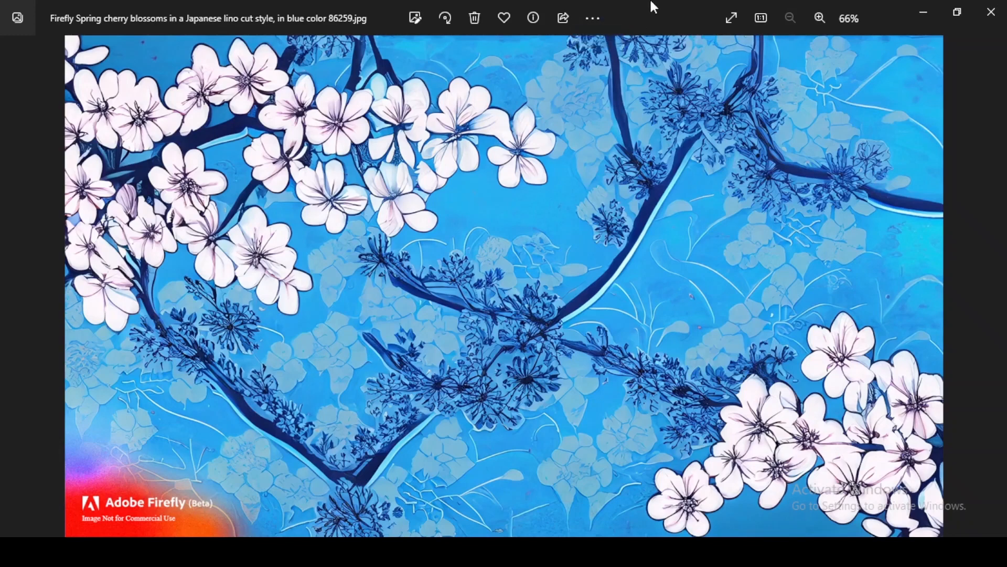
pyautogui.click(599, 9)
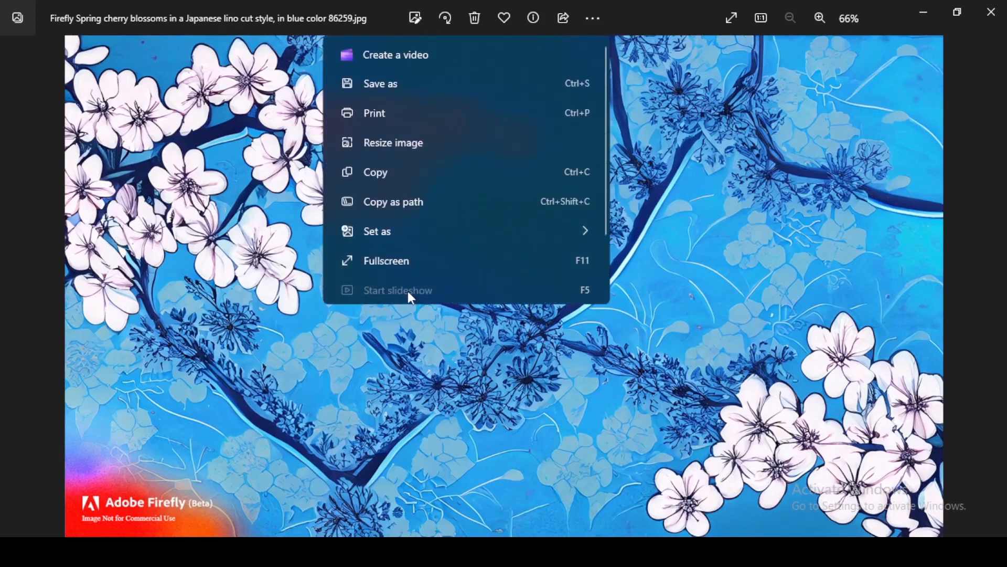
# - Switch to the Firefly home page, open Generative fill and browse its sample images
pyautogui.moveTo(519, 227)
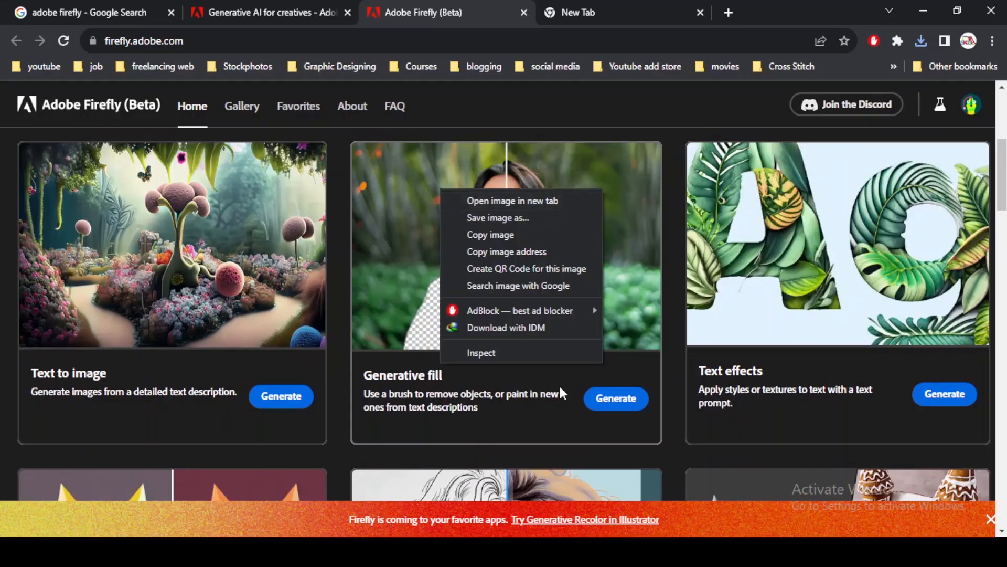
pyautogui.click(543, 392)
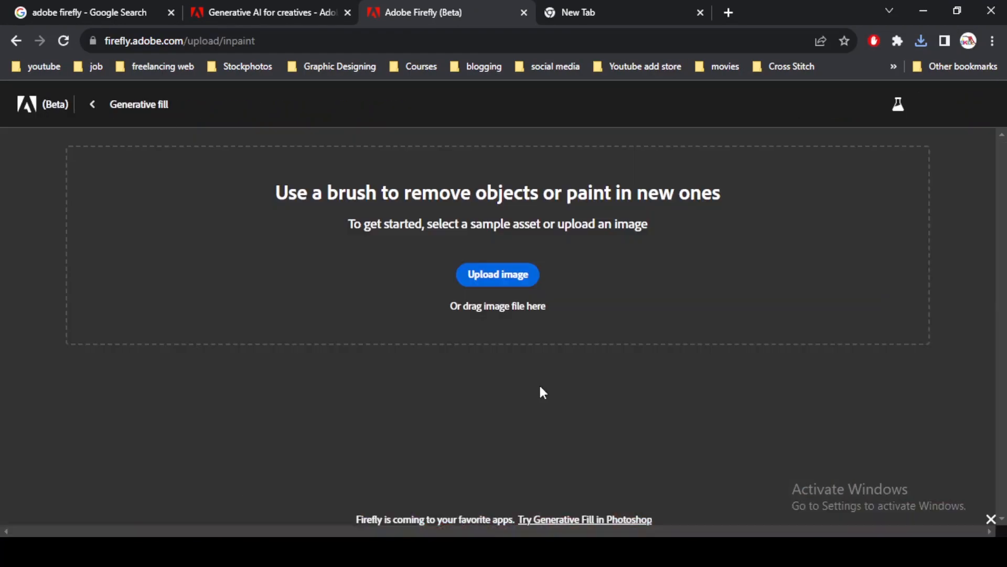
pyautogui.scroll(-3, 635, 336)
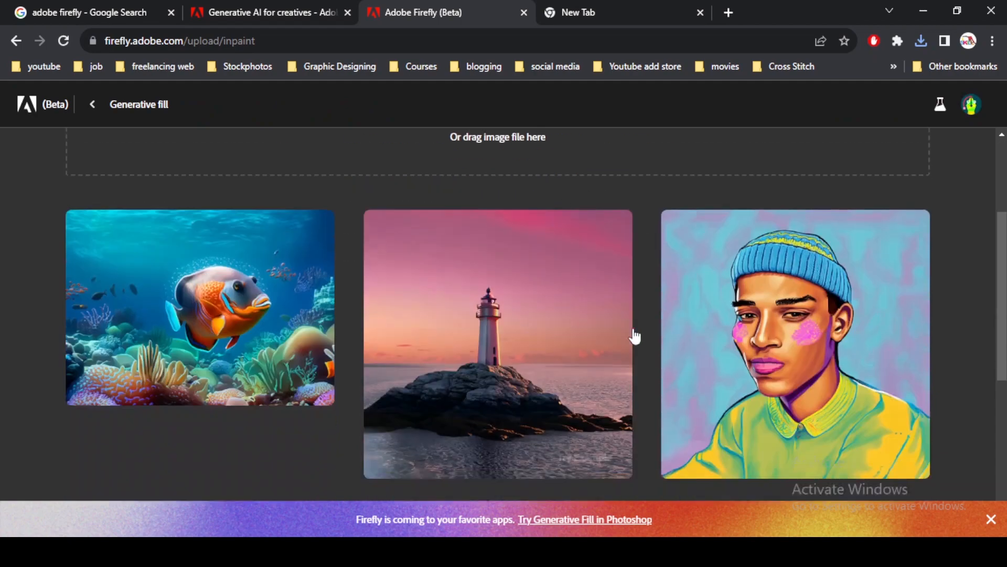
pyautogui.scroll(-4, 637, 314)
pyautogui.scroll(7, 643, 299)
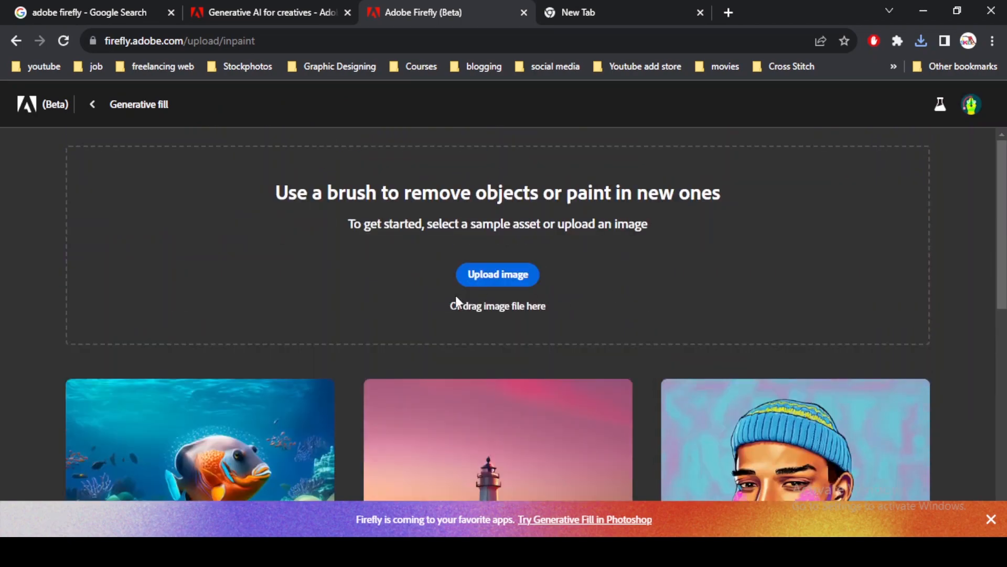
pyautogui.click(507, 274)
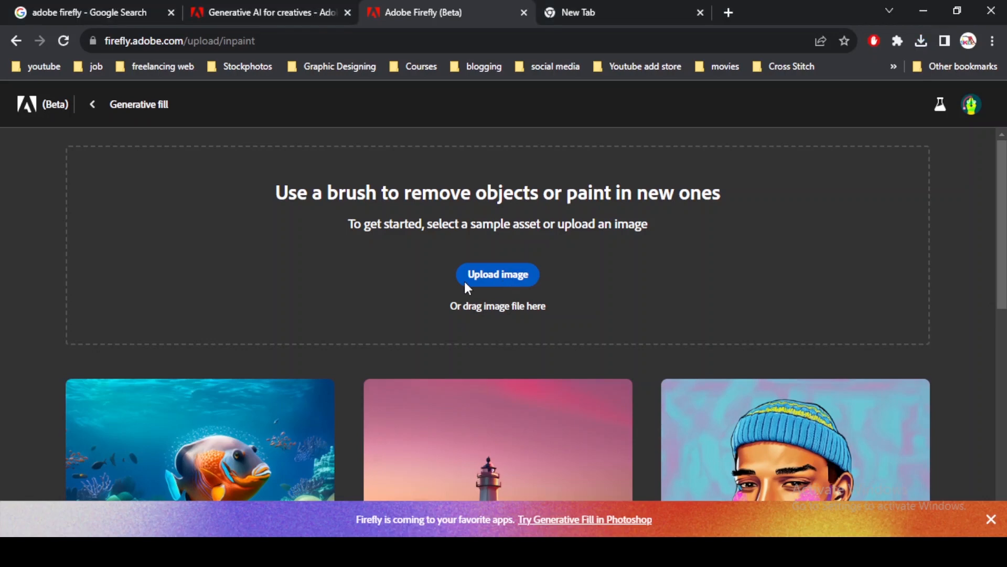
pyautogui.scroll(-2, 477, 297)
pyautogui.scroll(2, 472, 320)
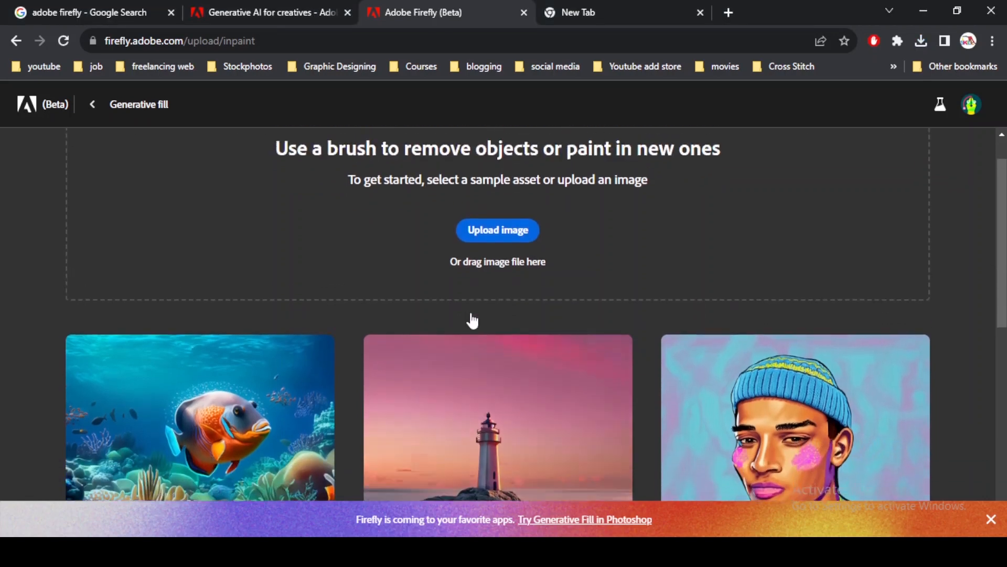
# - Open the sample photo of the woman in the orange jacket and remove its background
pyautogui.scroll(-9, 582, 418)
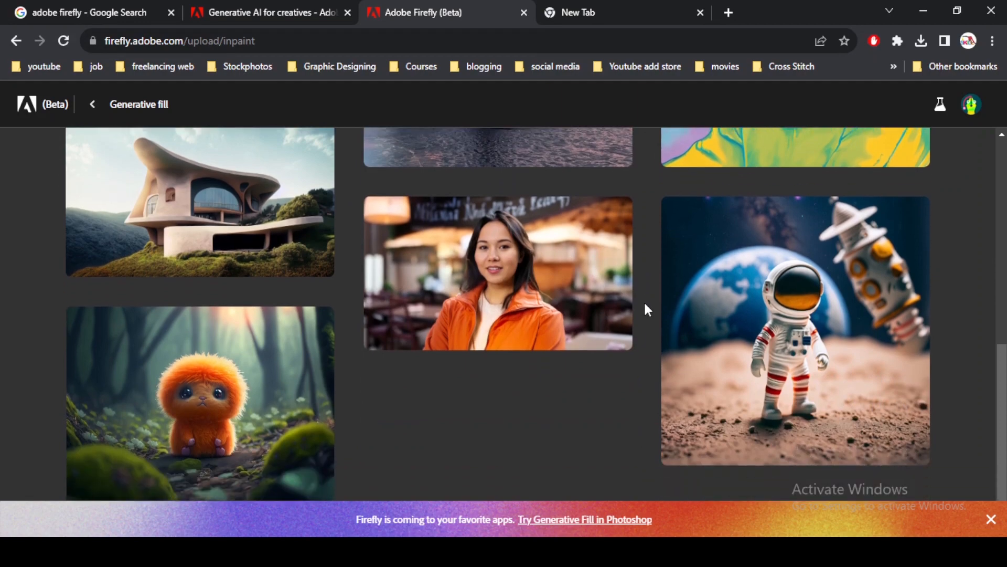
pyautogui.scroll(9, 659, 290)
pyautogui.scroll(-9, 658, 310)
pyautogui.moveTo(484, 290)
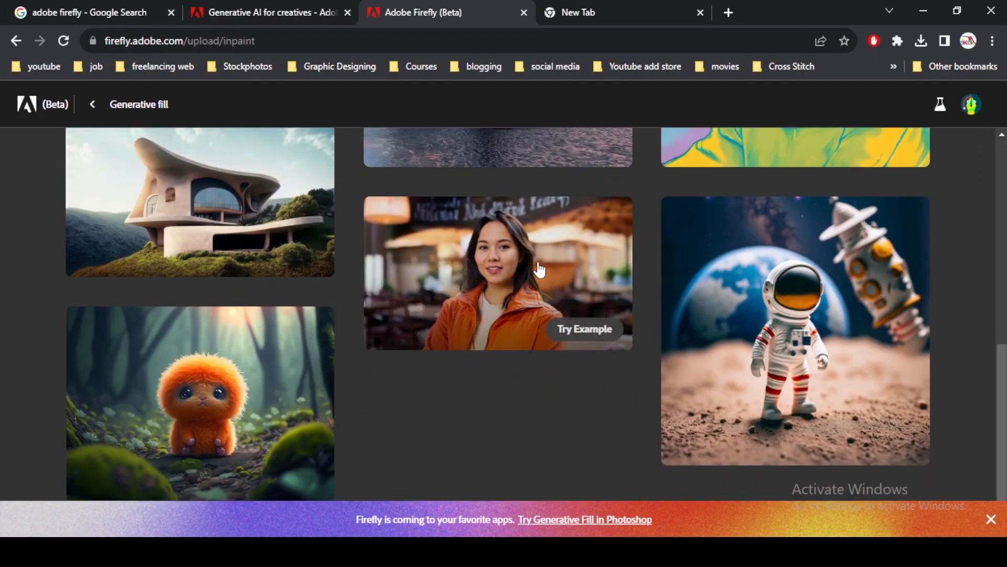
pyautogui.click(577, 328)
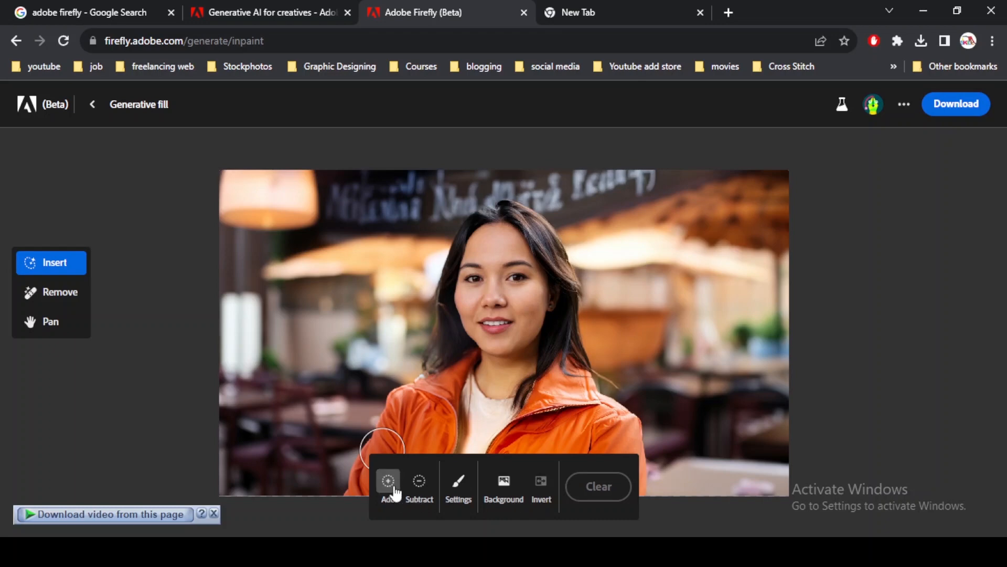
pyautogui.click(512, 492)
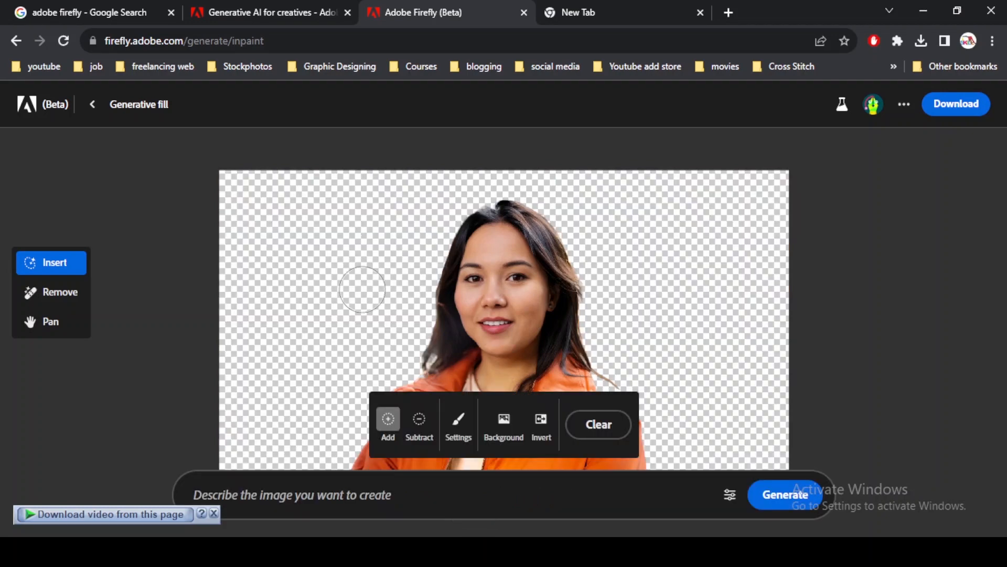
# - Generate a new background behind the woman with the prompt "sky background with sunset"
pyautogui.scroll(-3, 381, 344)
pyautogui.scroll(4, 382, 344)
pyautogui.scroll(-2, 382, 344)
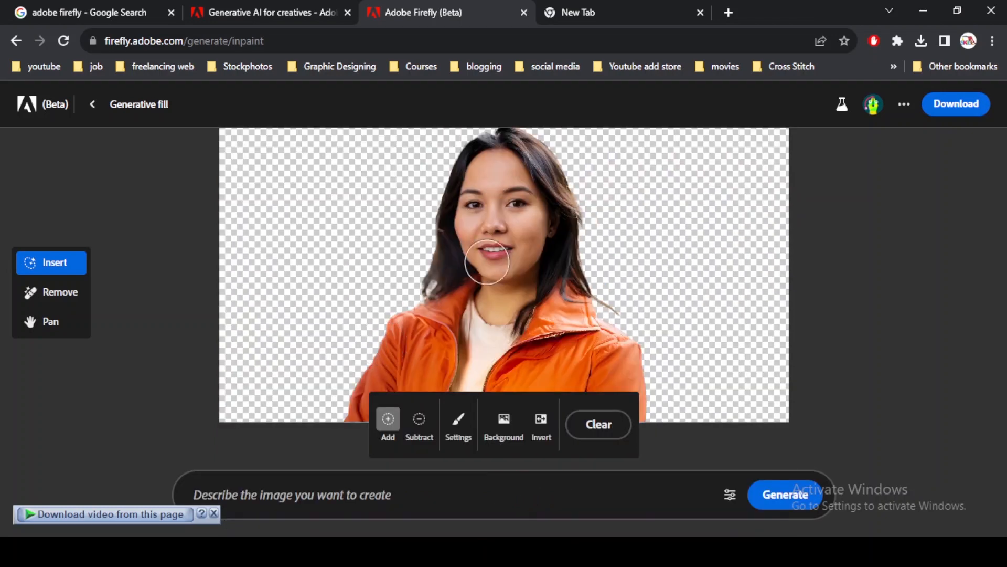
pyautogui.scroll(1, 458, 281)
pyautogui.scroll(-1, 458, 281)
pyautogui.click(355, 498)
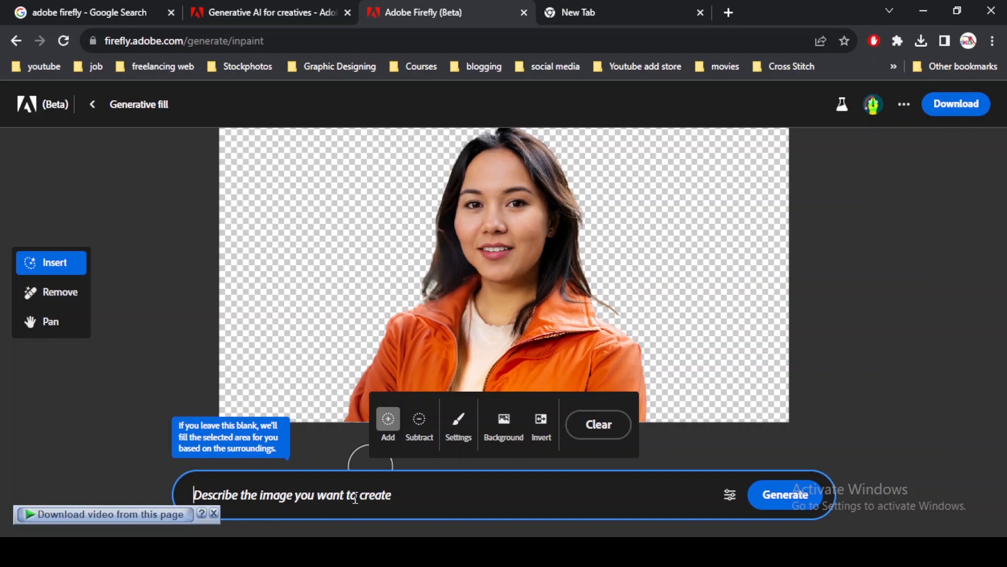
pyautogui.write('sky ')
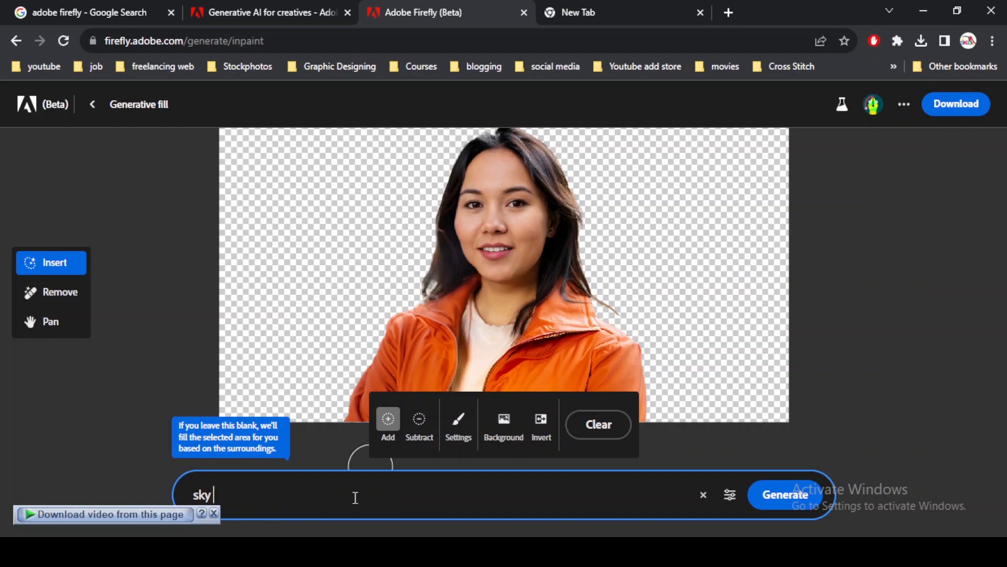
pyautogui.write('background with sunset')
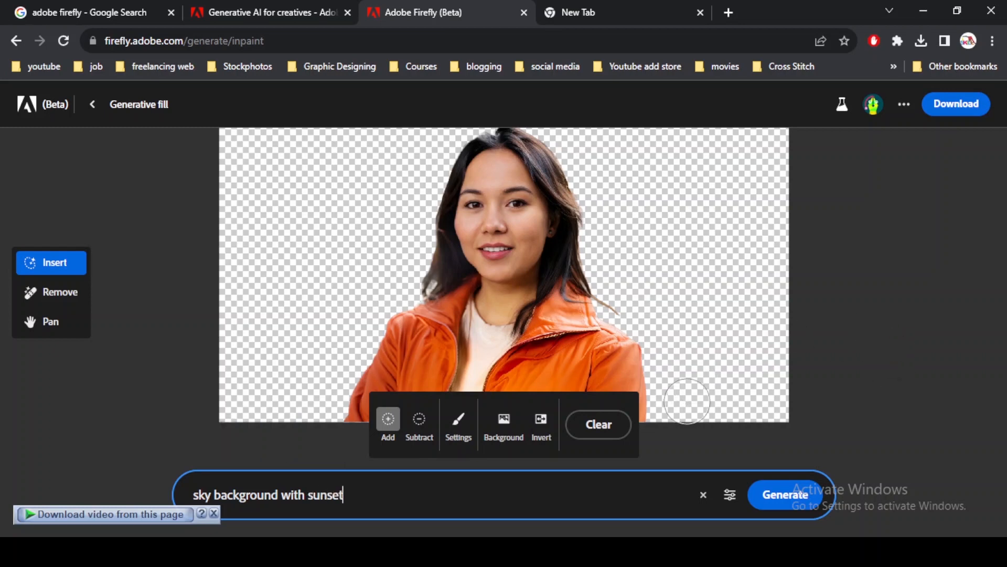
pyautogui.click(787, 498)
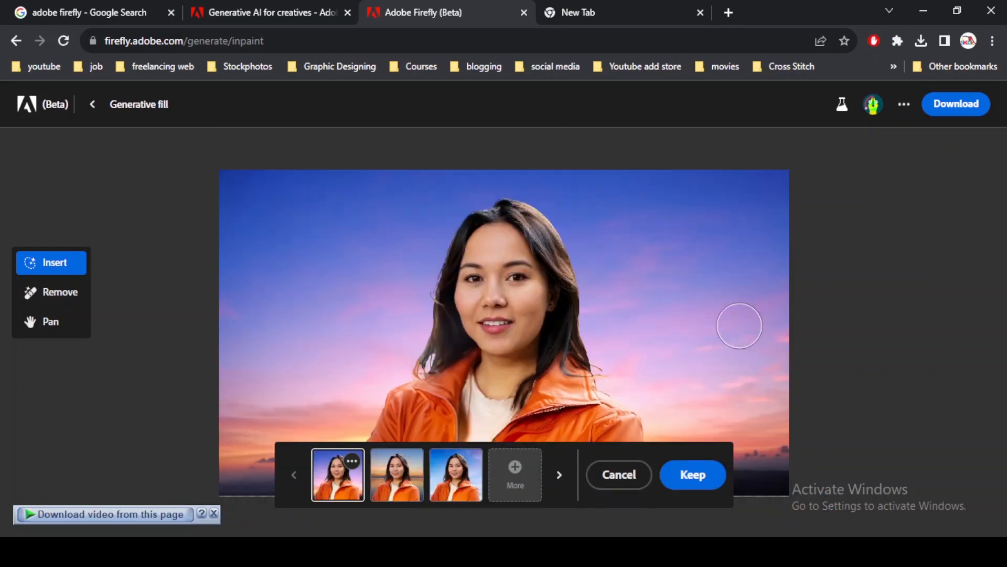
# - Compare the three generated sunset backgrounds by previewing each variation in turn
pyautogui.click(404, 492)
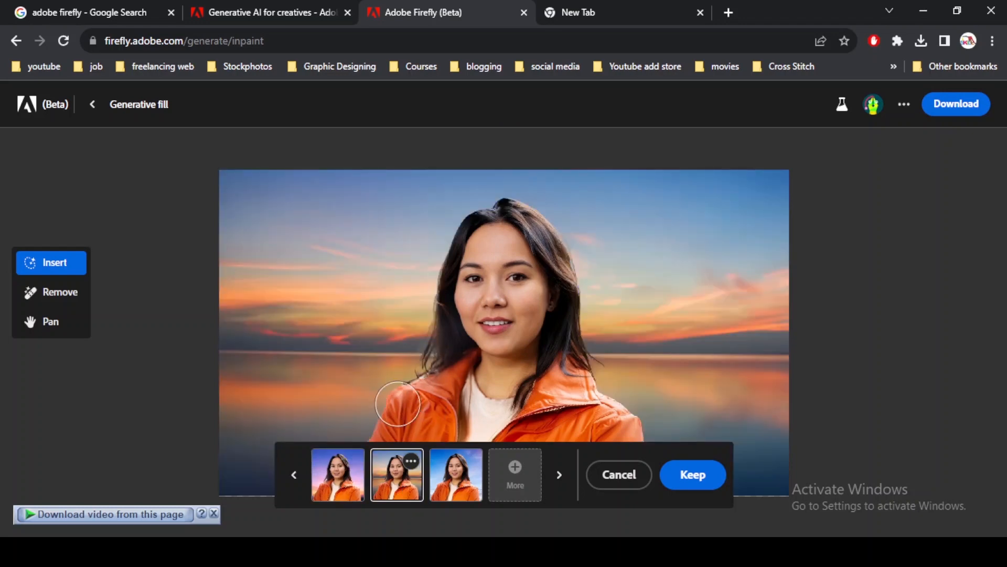
pyautogui.click(342, 474)
pyautogui.click(400, 475)
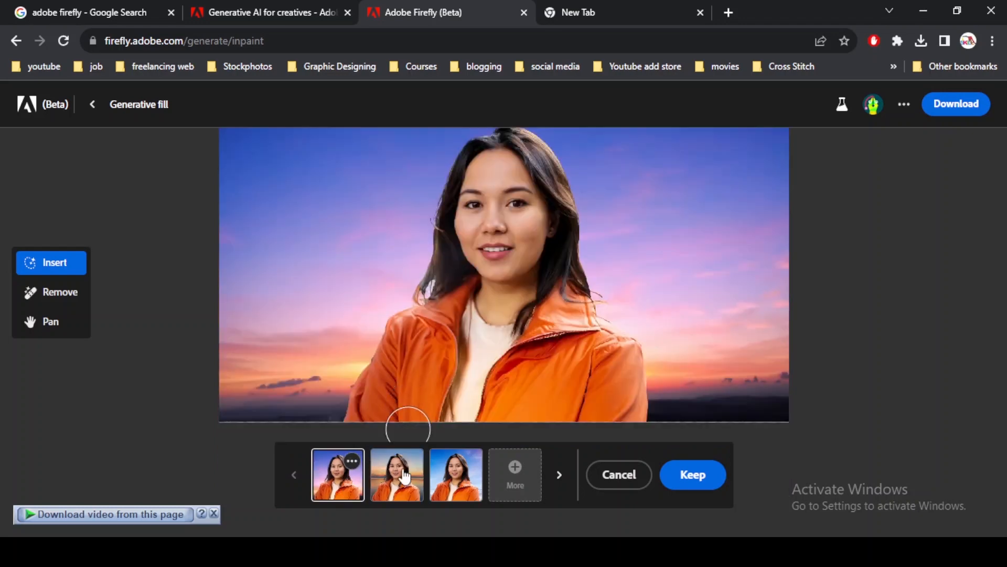
pyautogui.click(471, 486)
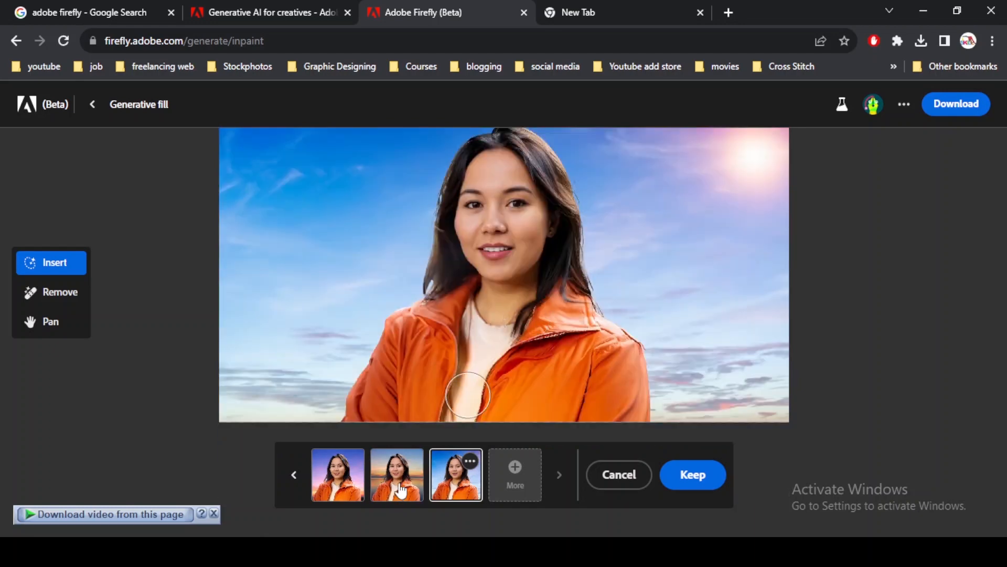
pyautogui.click(400, 487)
pyautogui.click(329, 482)
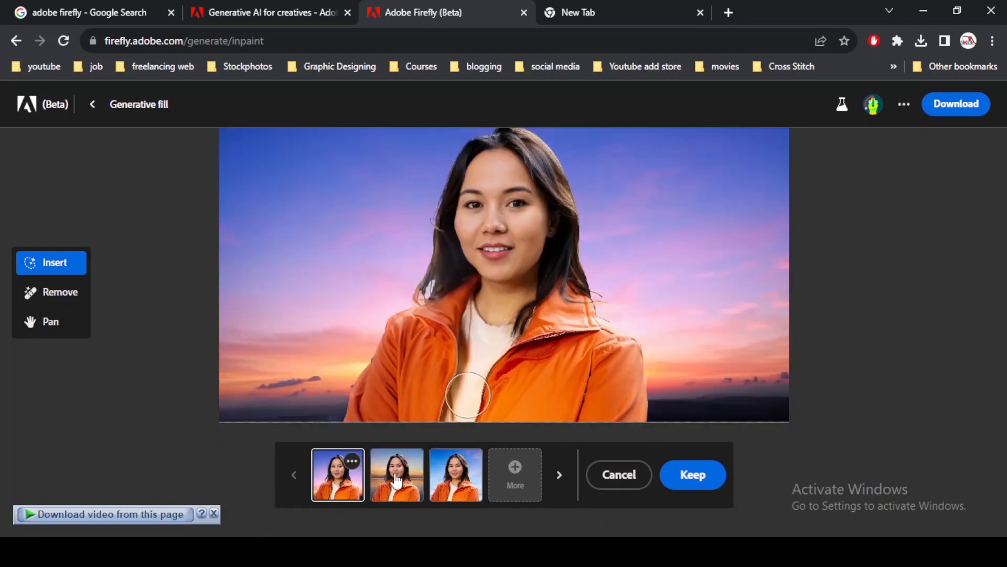
pyautogui.click(396, 478)
pyautogui.click(454, 485)
pyautogui.click(405, 490)
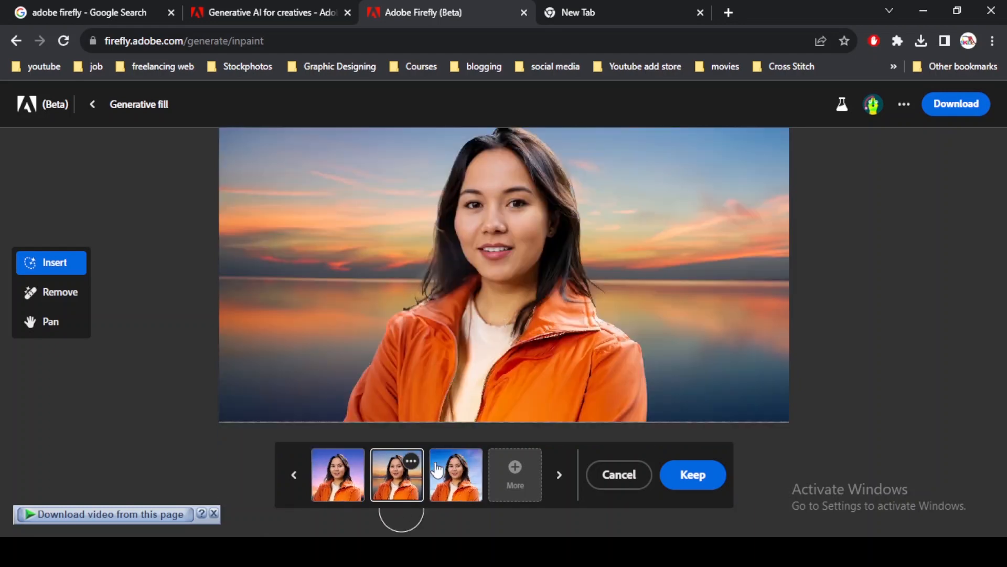
pyautogui.click(454, 474)
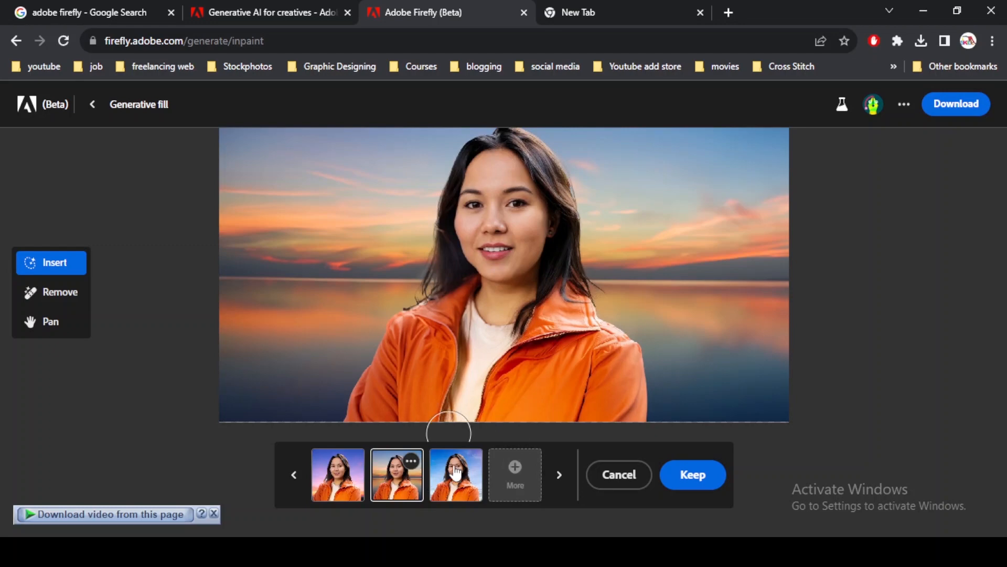
# - Generate more sunset background variations and preview the second and third of the new set
pyautogui.click(516, 483)
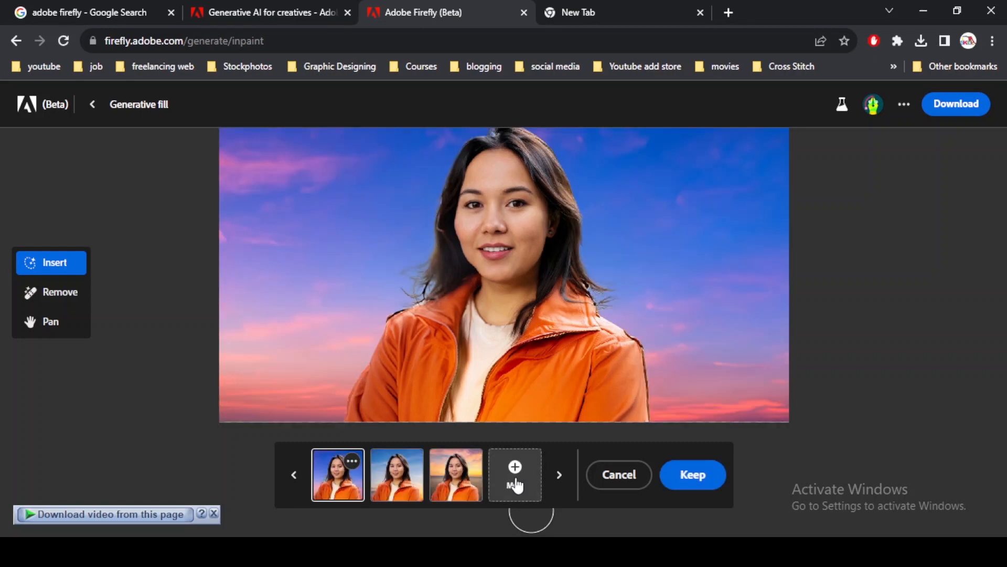
pyautogui.click(397, 475)
pyautogui.click(456, 475)
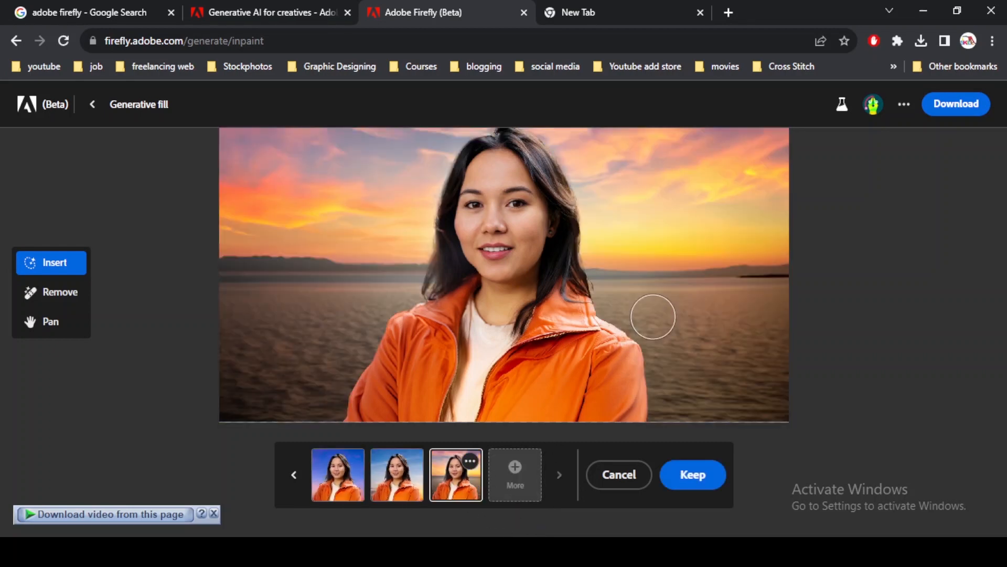
pyautogui.scroll(1, 650, 317)
pyautogui.scroll(-1, 644, 317)
# - Select the first variation of the new set, with the blue and pink sky, and download the image
pyautogui.click(333, 488)
pyautogui.scroll(1, 454, 298)
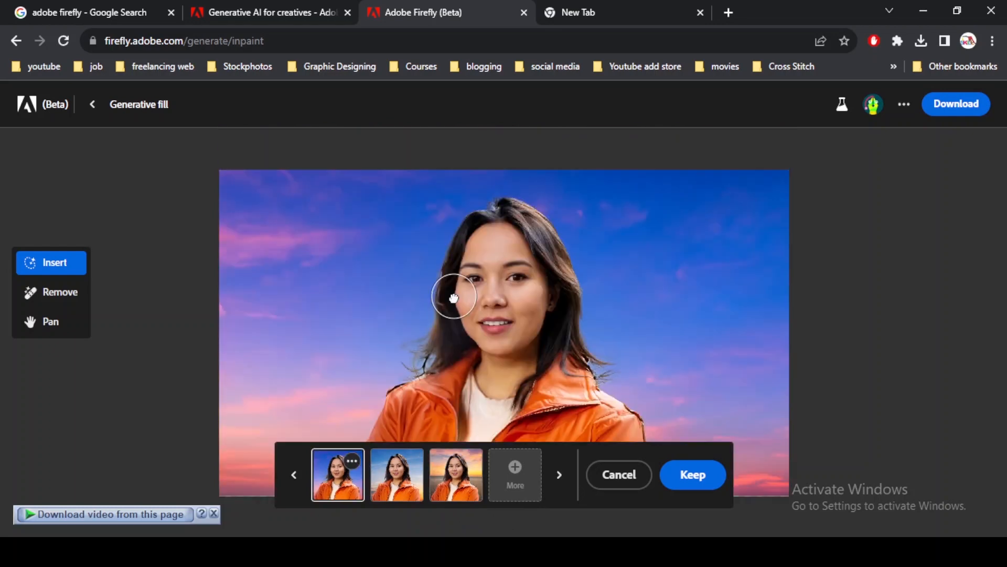
pyautogui.scroll(-1, 557, 305)
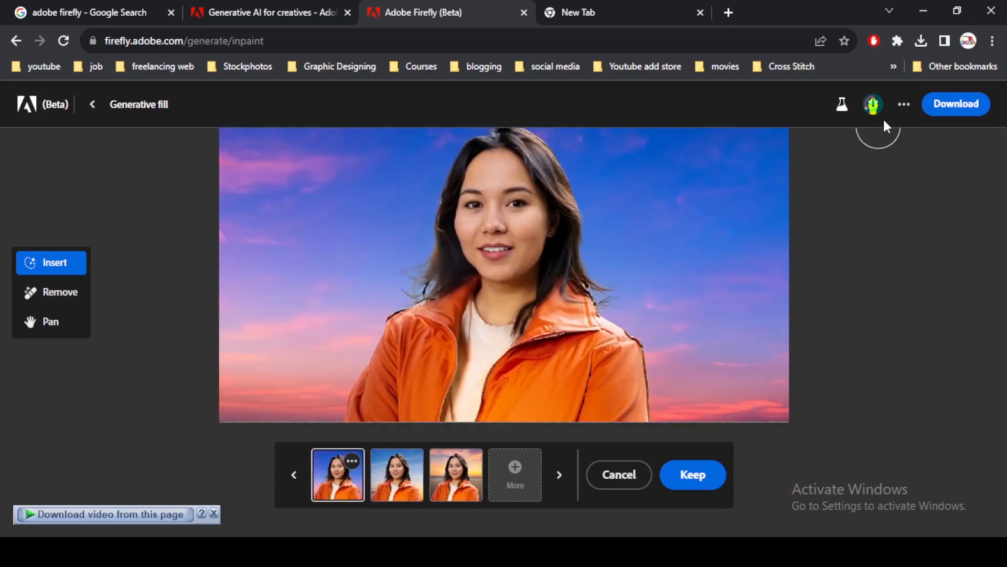
pyautogui.click(953, 105)
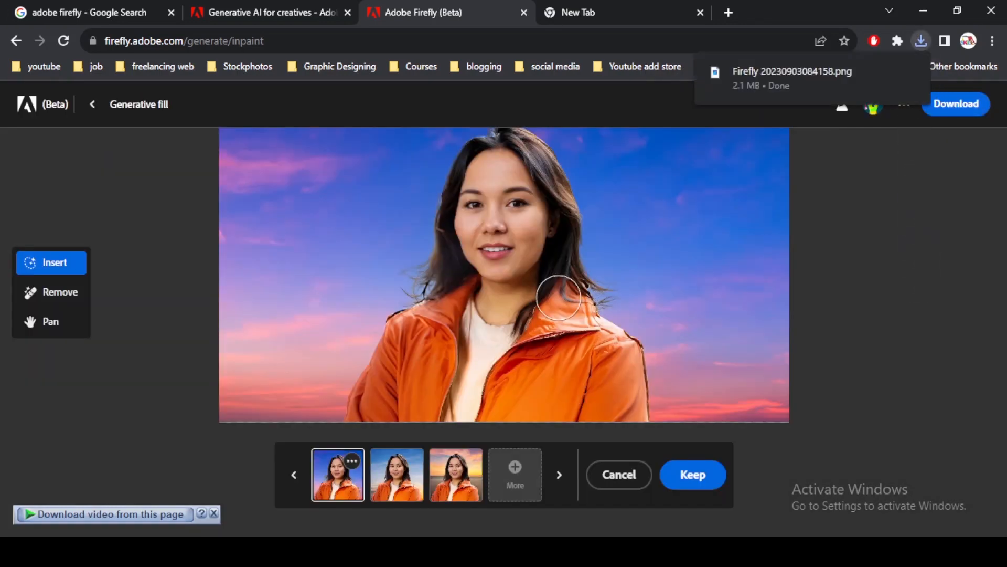
# - Generate another set of sunset backgrounds, preview the other two variations and return to the first
pyautogui.click(529, 476)
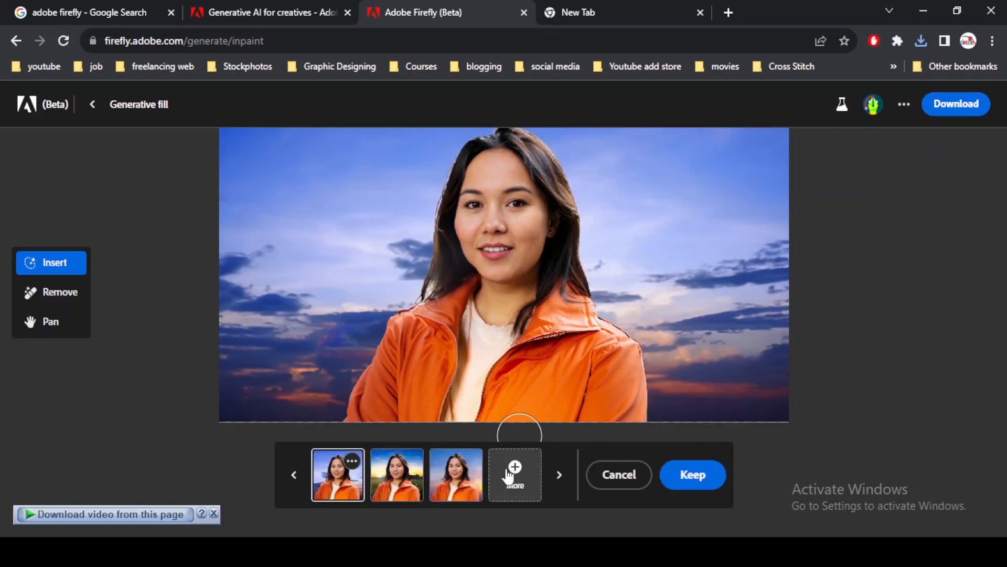
pyautogui.click(391, 479)
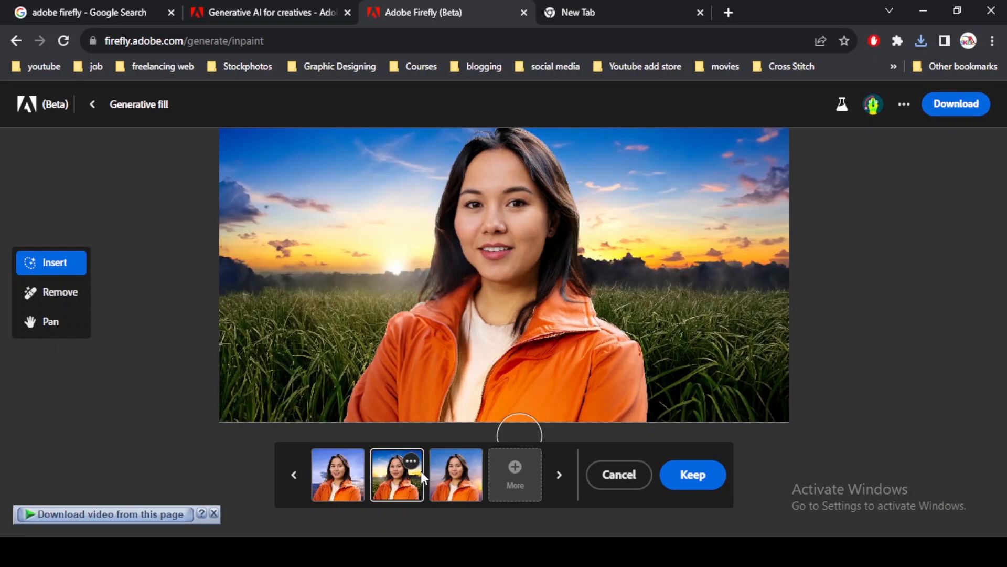
pyautogui.click(478, 478)
pyautogui.click(336, 476)
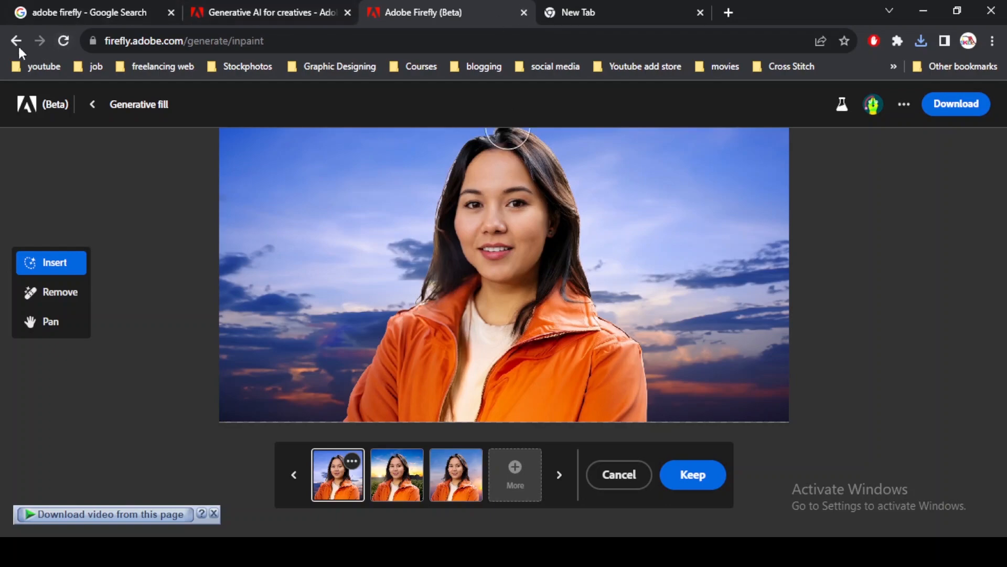
# - Return to the Firefly home page, open Text effects and browse its sample lettering styles
pyautogui.click(18, 48)
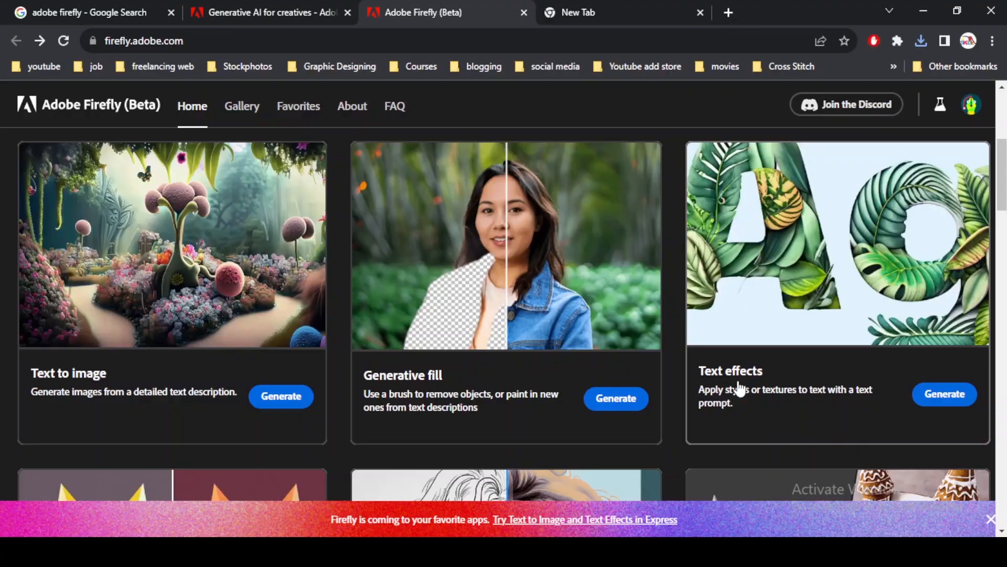
pyautogui.click(770, 329)
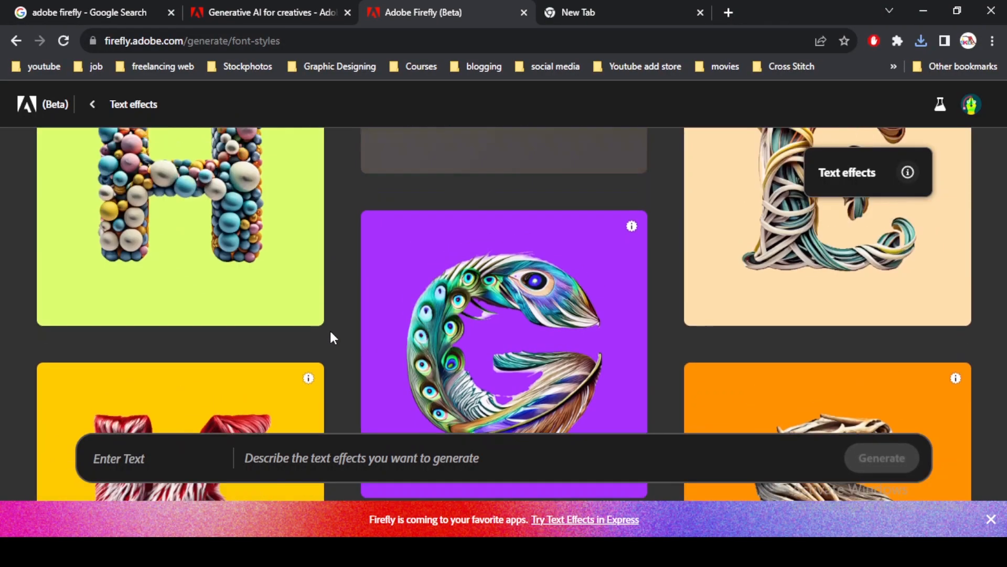
pyautogui.moveTo(160, 334)
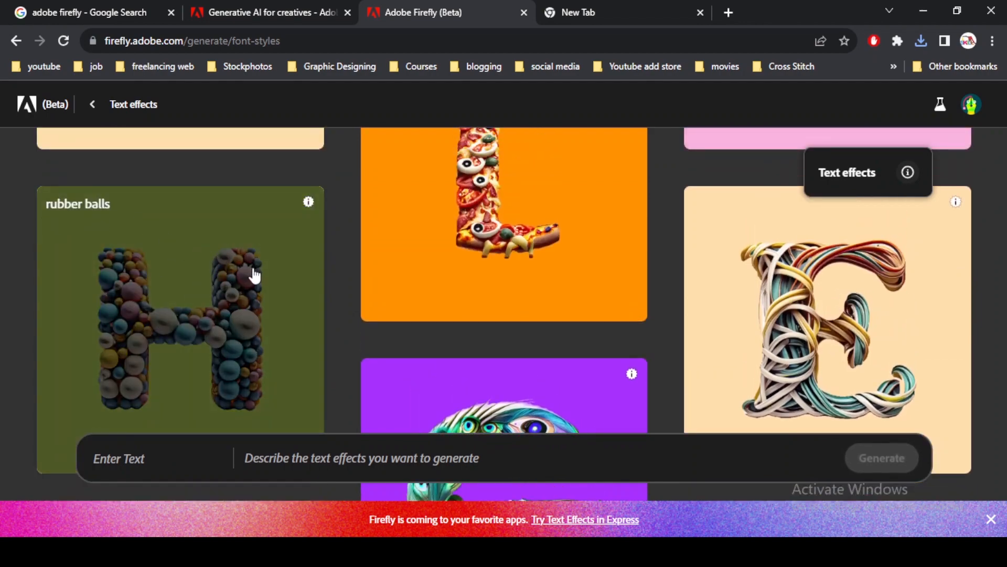
pyautogui.scroll(-2, 255, 276)
pyautogui.scroll(3, 558, 303)
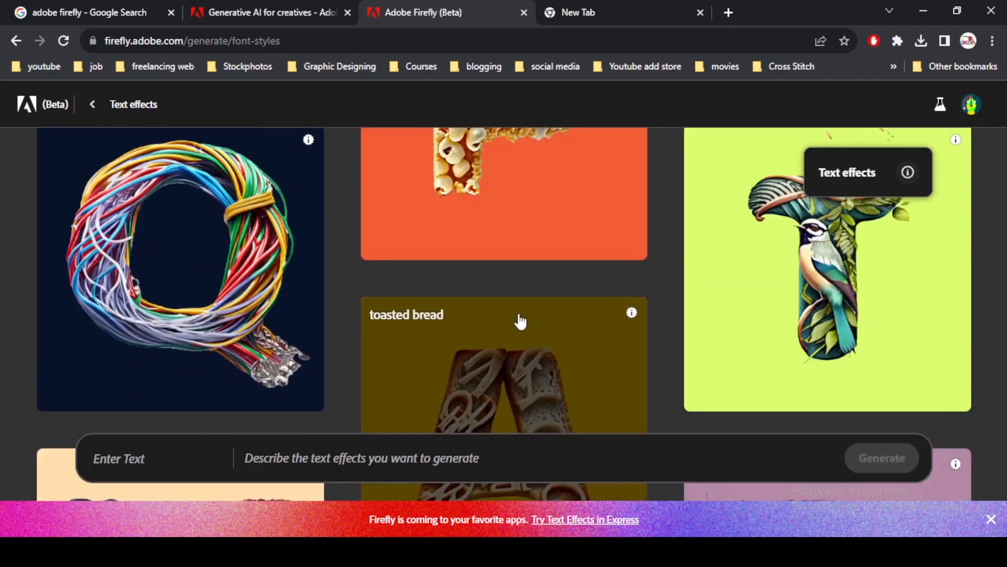
pyautogui.moveTo(221, 274)
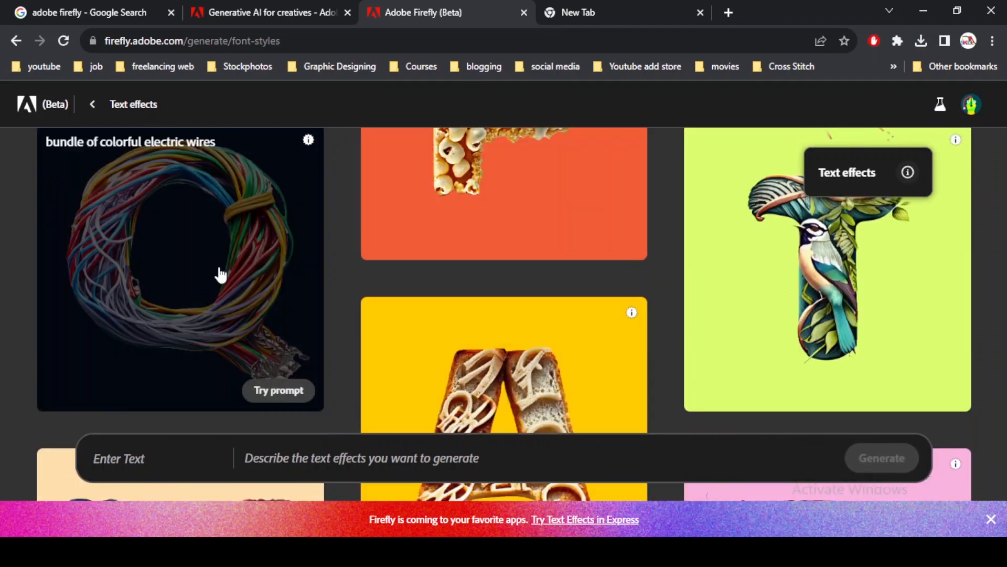
pyautogui.scroll(1, 216, 268)
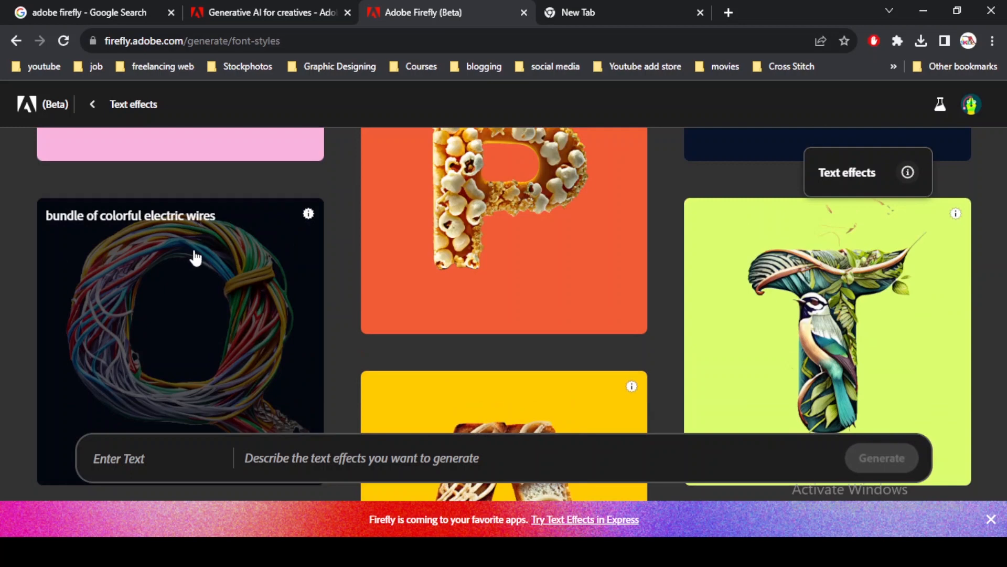
# - Try the sample prompt "bundle of colorful electric wires", preview the second variation and select the third
pyautogui.click(272, 291)
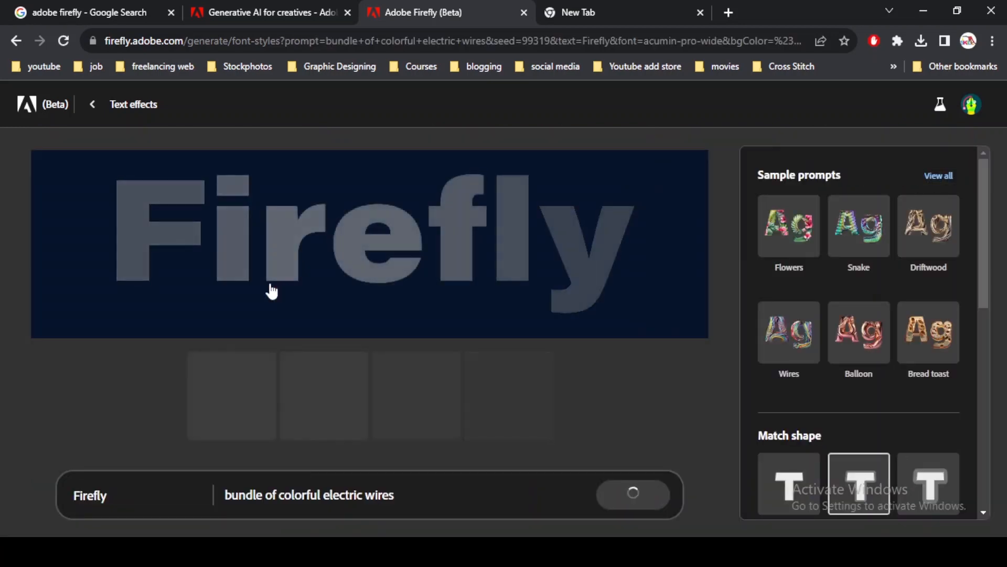
pyautogui.click(325, 406)
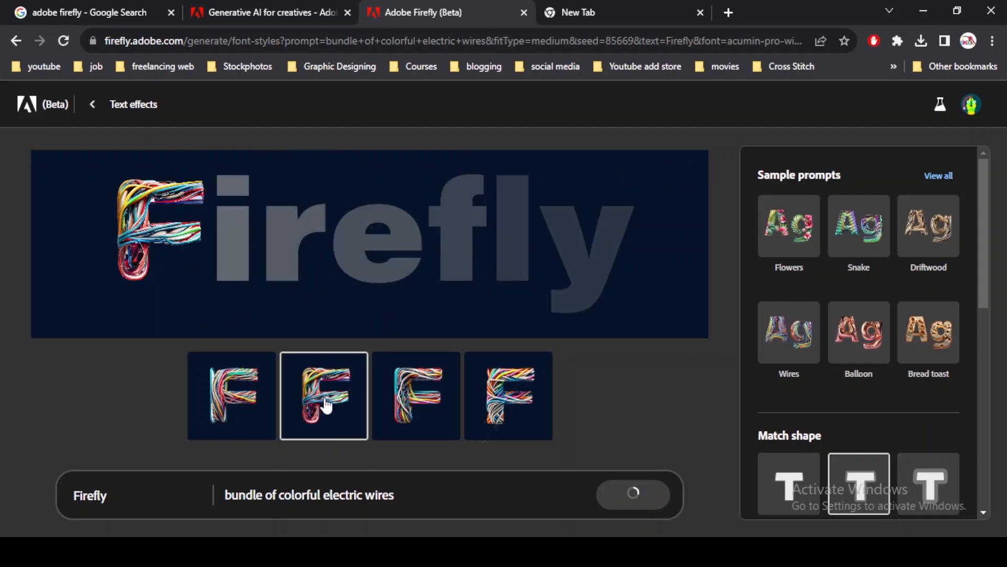
pyautogui.click(415, 410)
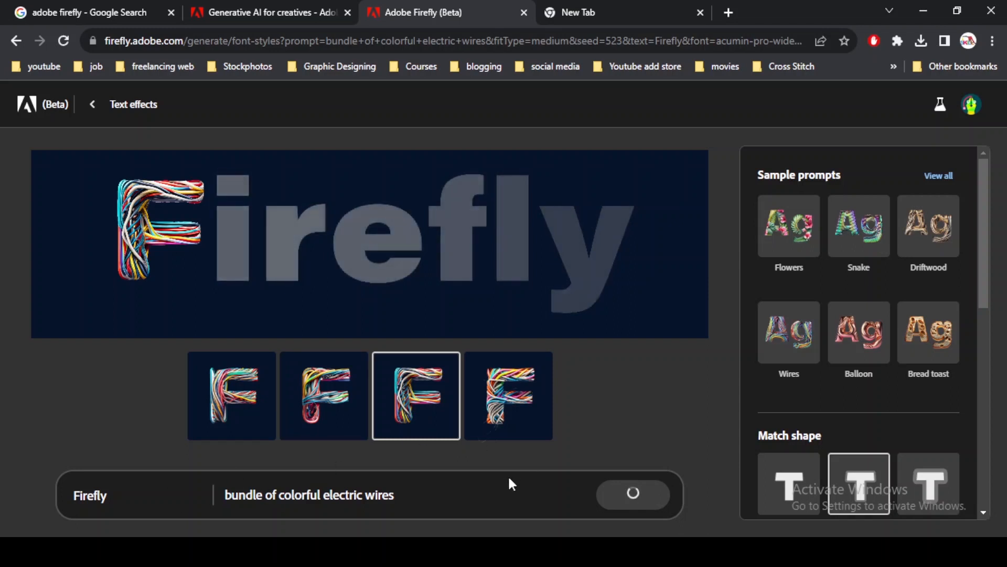
# - Change the prompt to "bundle of colorful headphone" and generate the text effect for the word Firefly
pyautogui.moveTo(447, 490); pyautogui.dragTo(325, 486)
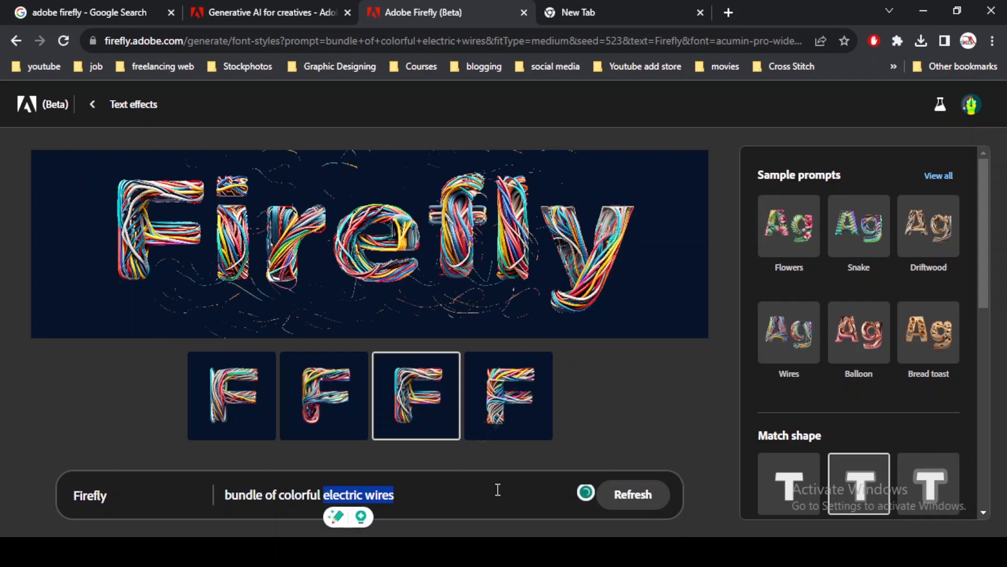
pyautogui.write('headphon')
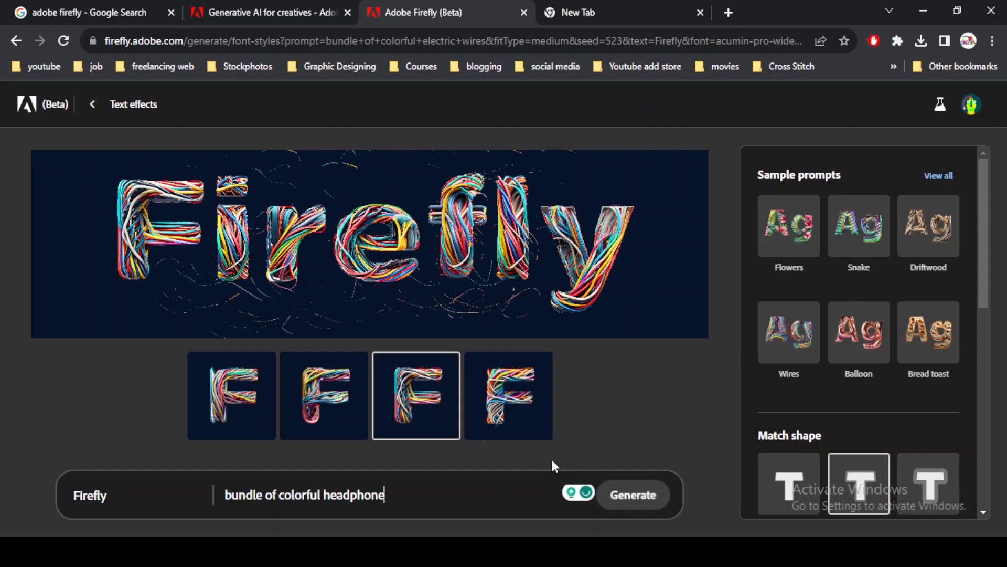
pyautogui.click(636, 498)
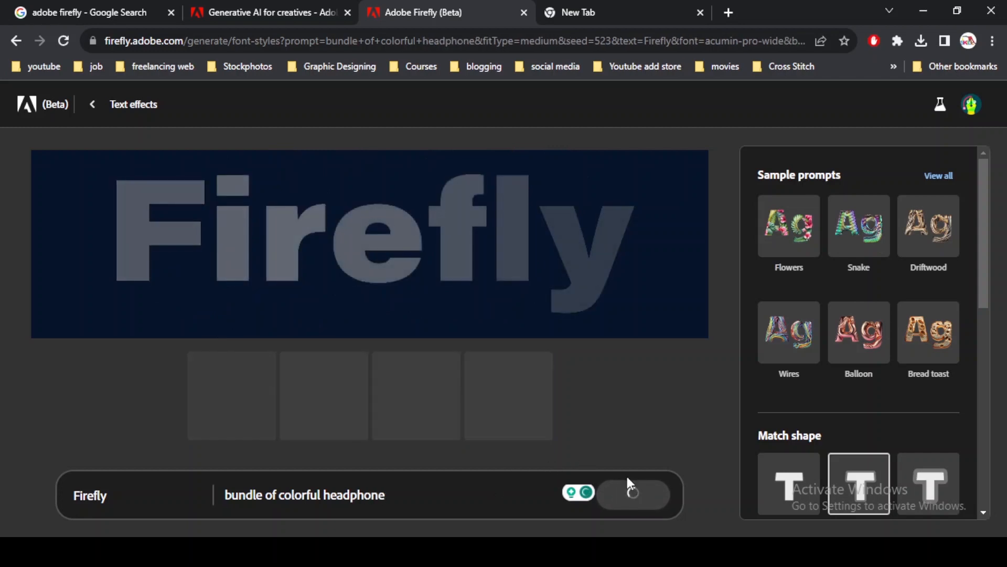
# - Preview the fourth and first headphone lettering variations, select the second and download it
pyautogui.click(468, 403)
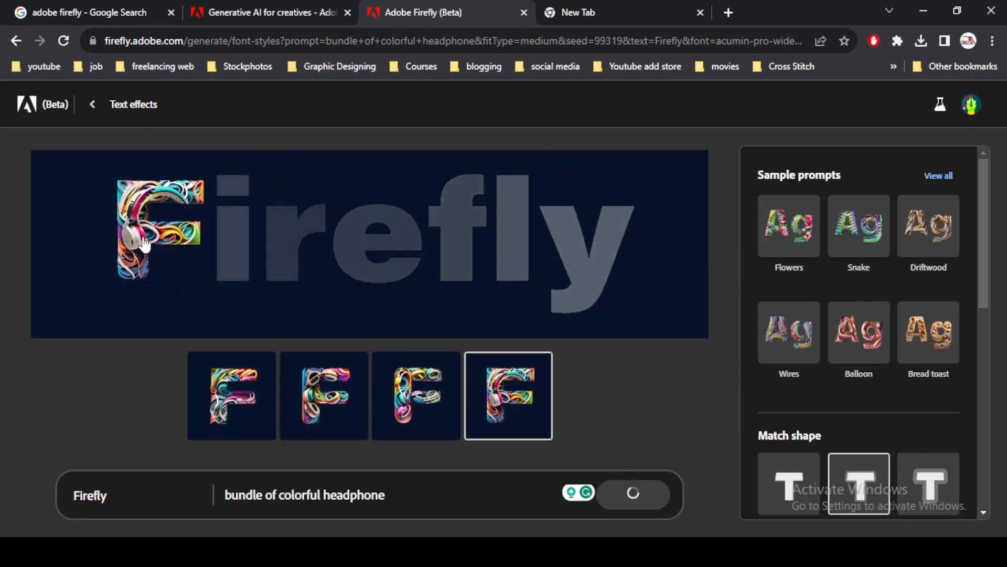
pyautogui.click(269, 362)
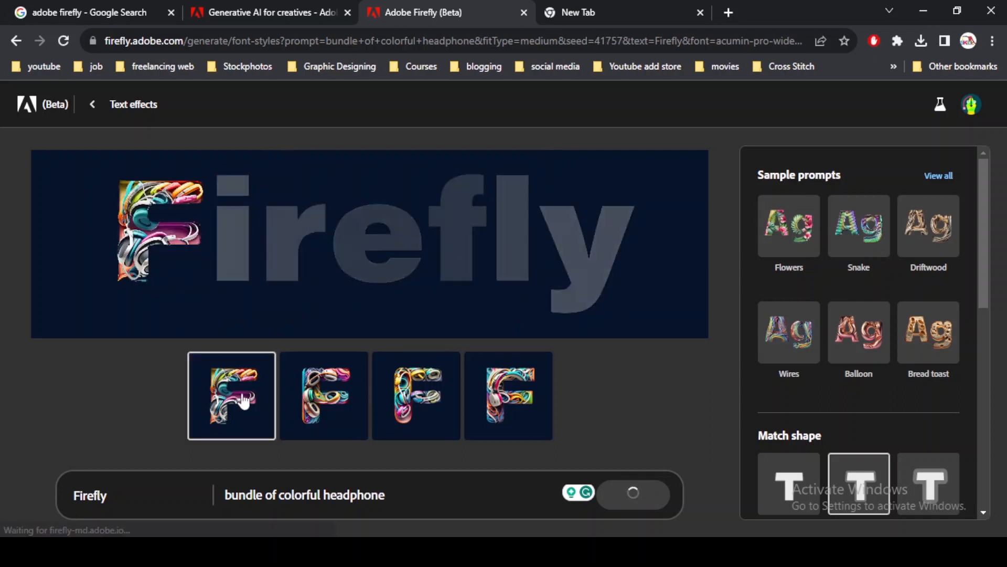
pyautogui.click(307, 406)
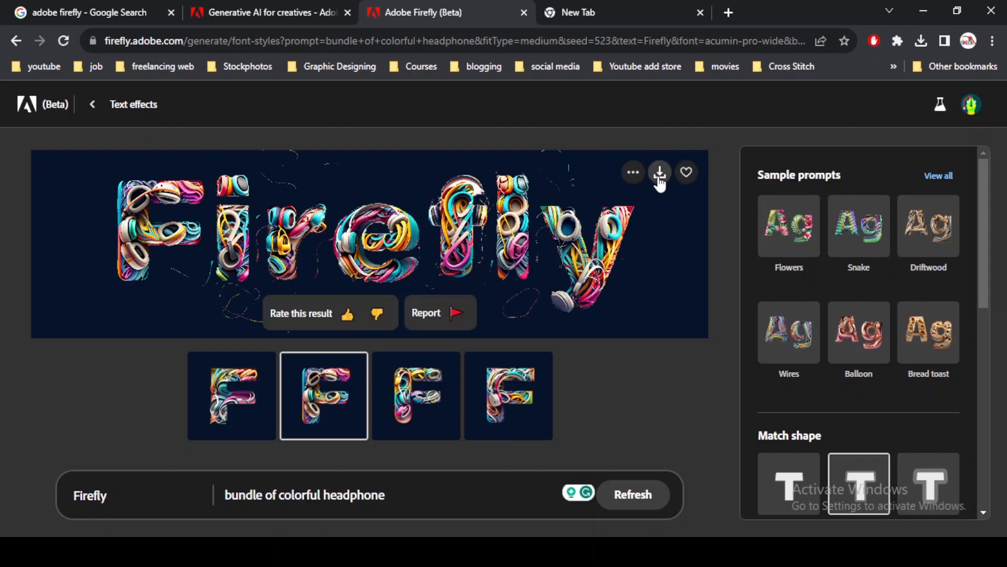
pyautogui.click(659, 181)
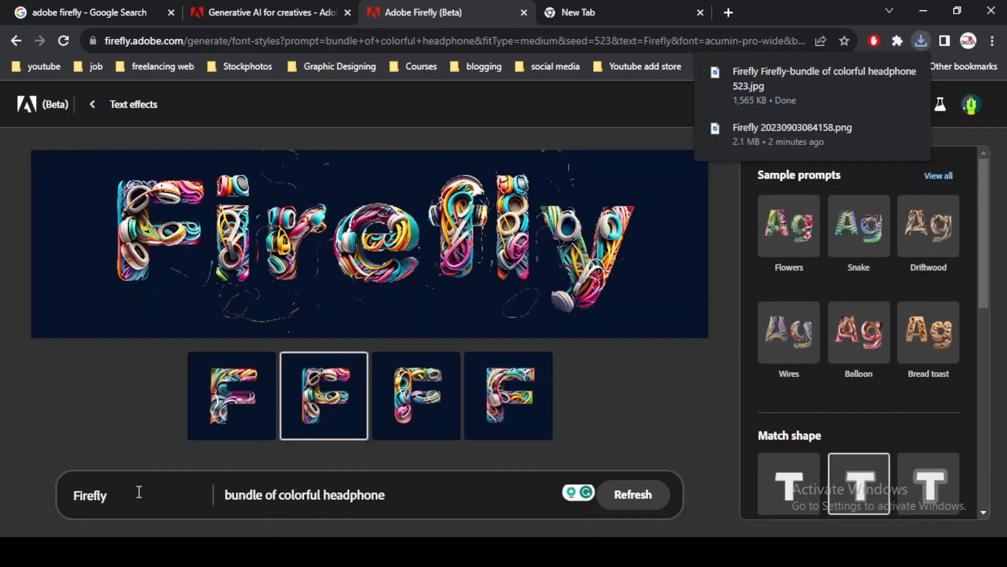
# - Replace the lettering text Firefly with a person's first name
pyautogui.moveTo(139, 492); pyautogui.dragTo(3, 504)
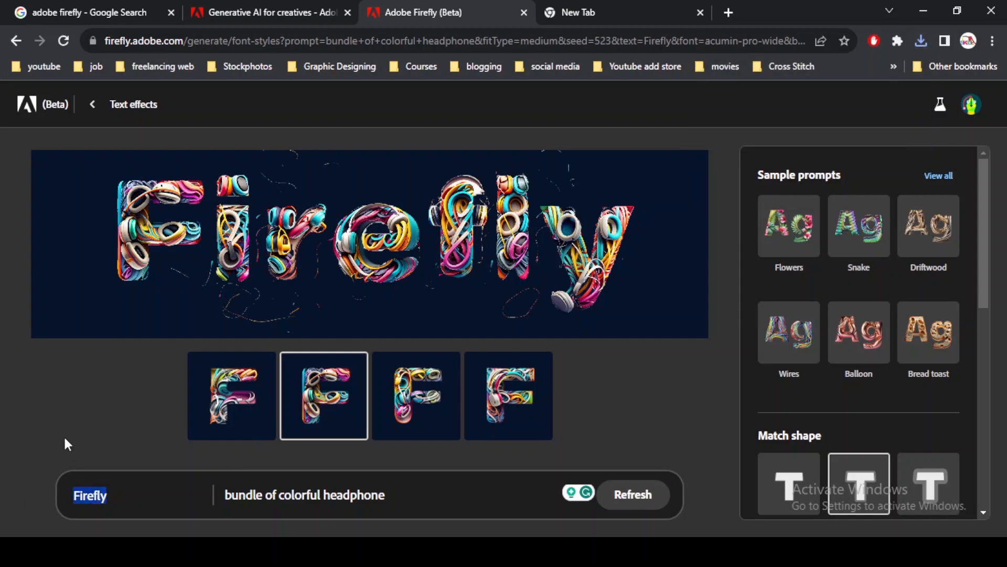
pyautogui.write('sal')
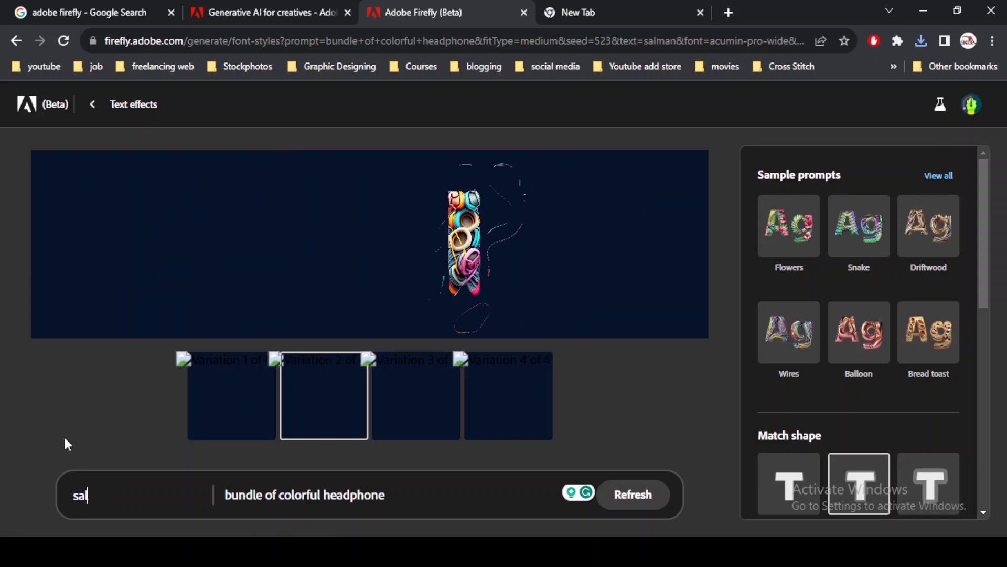
pyautogui.write('man')
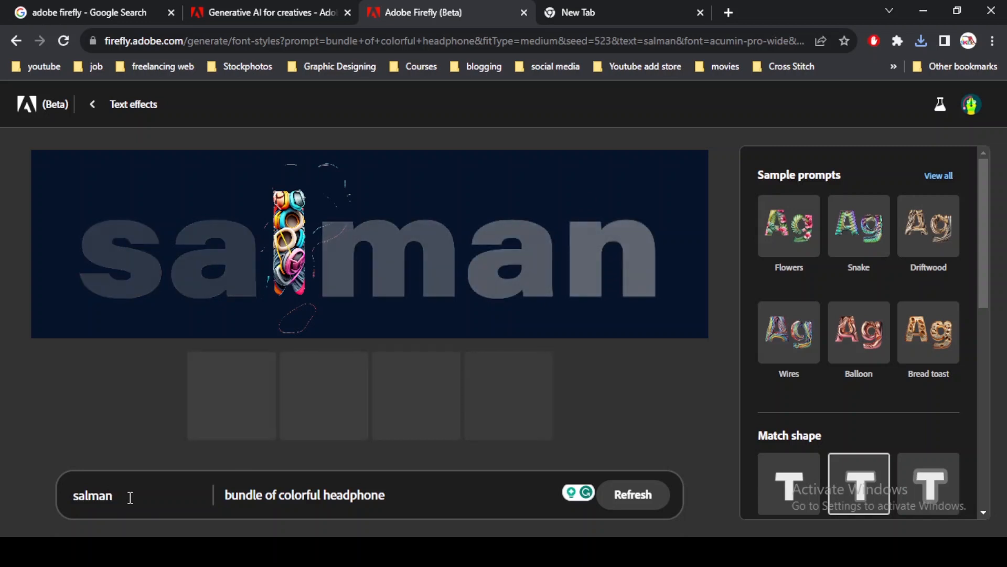
# - Change the lettering text to the single letter S, keeping the colorful headphone prompt
pyautogui.moveTo(129, 497); pyautogui.dragTo(46, 499)
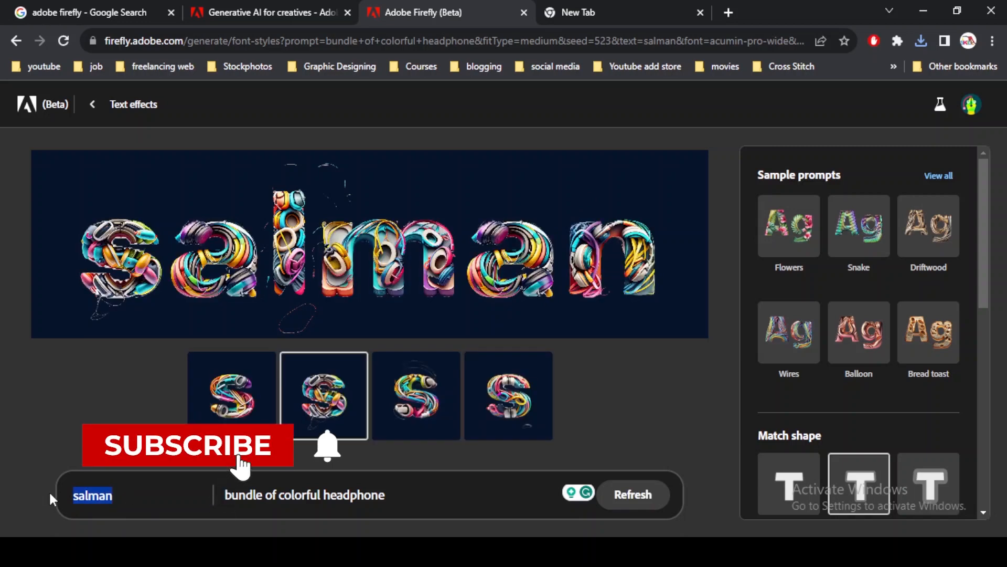
pyautogui.write('S')
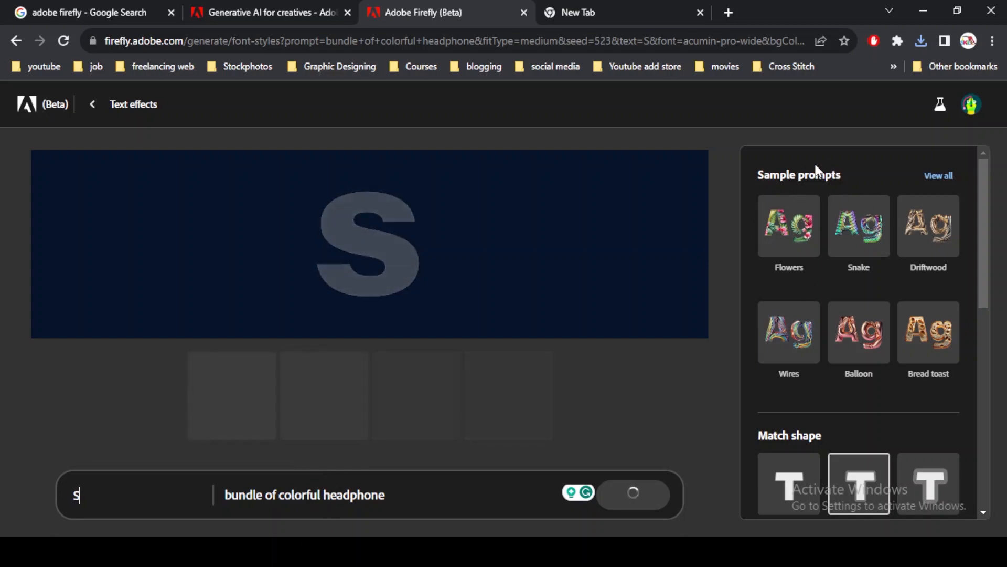
pyautogui.tripleClick(769, 170)
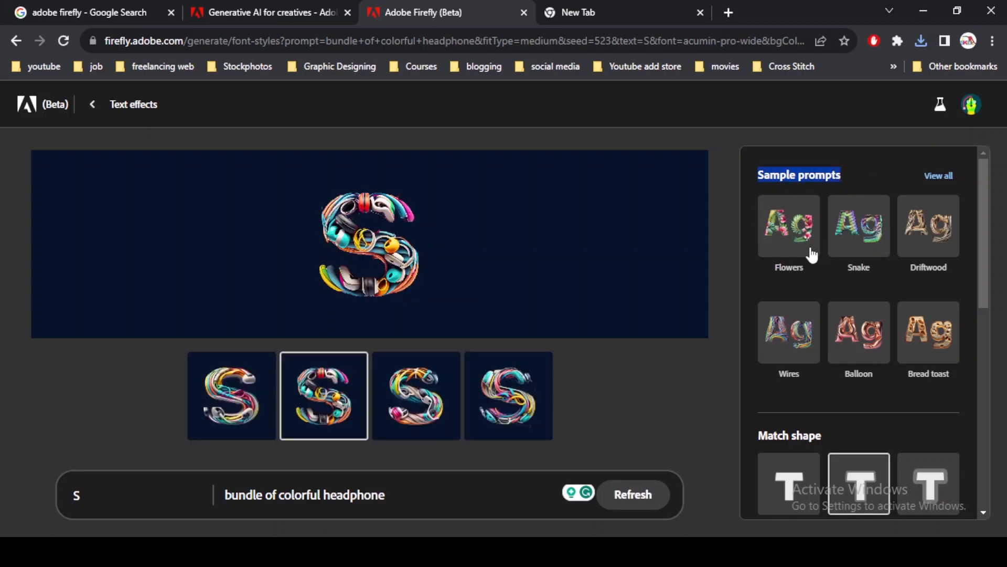
pyautogui.click(898, 295)
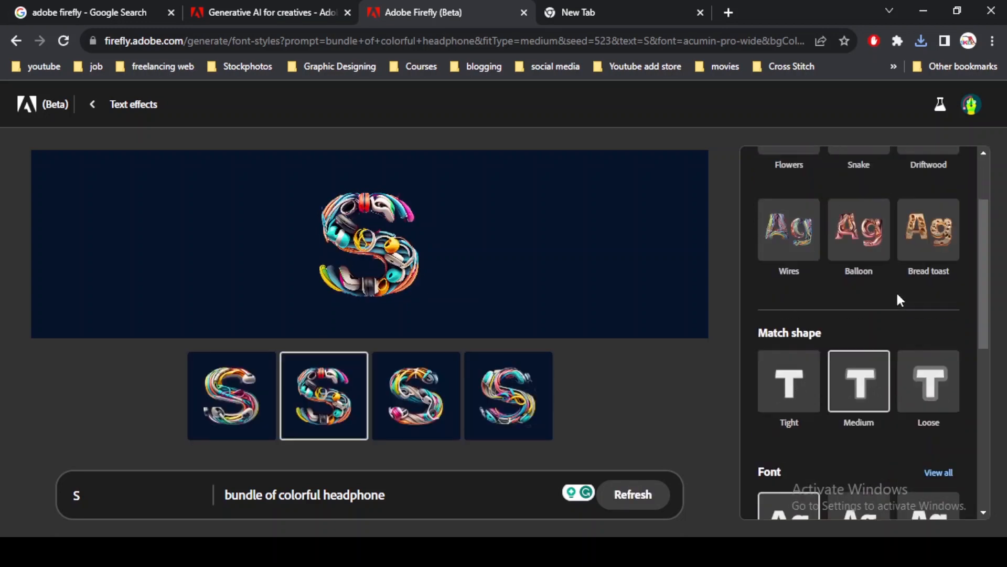
# - Set the S lettering's match shape to Loose and its font to Alfarn 2
pyautogui.scroll(-3, 898, 295)
pyautogui.scroll(-2, 897, 295)
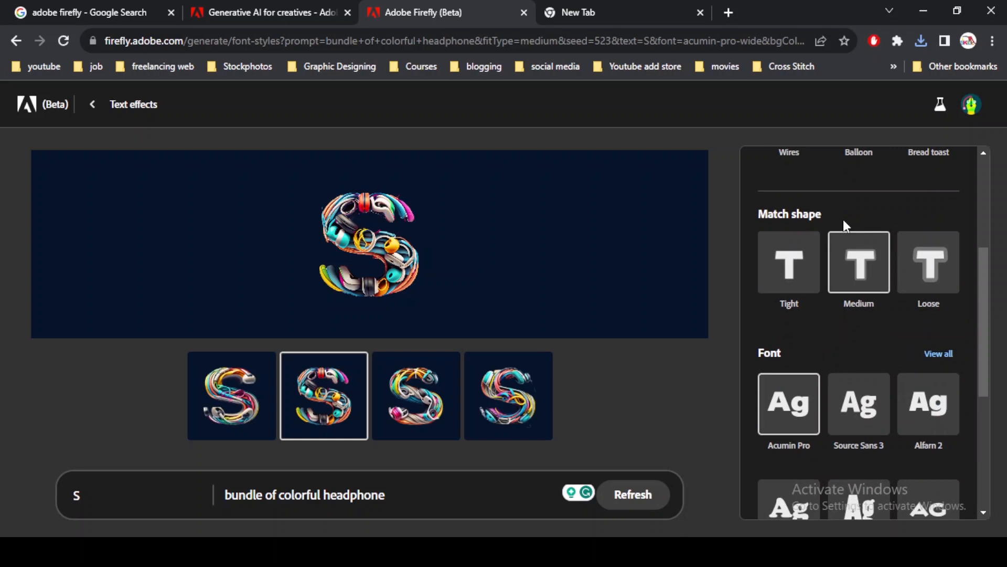
pyautogui.tripleClick(750, 213)
pyautogui.click(927, 286)
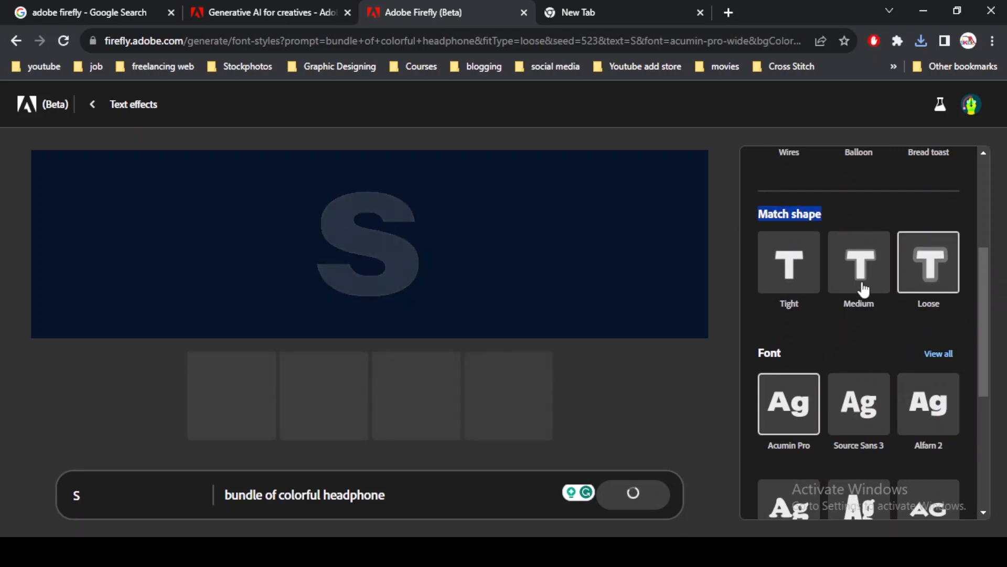
pyautogui.scroll(-1, 832, 323)
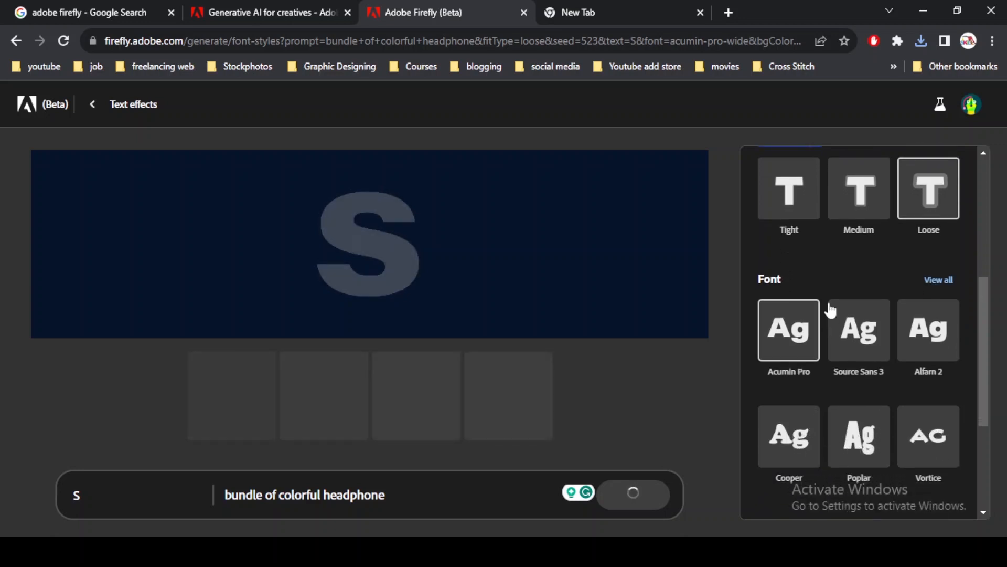
pyautogui.scroll(-1, 829, 276)
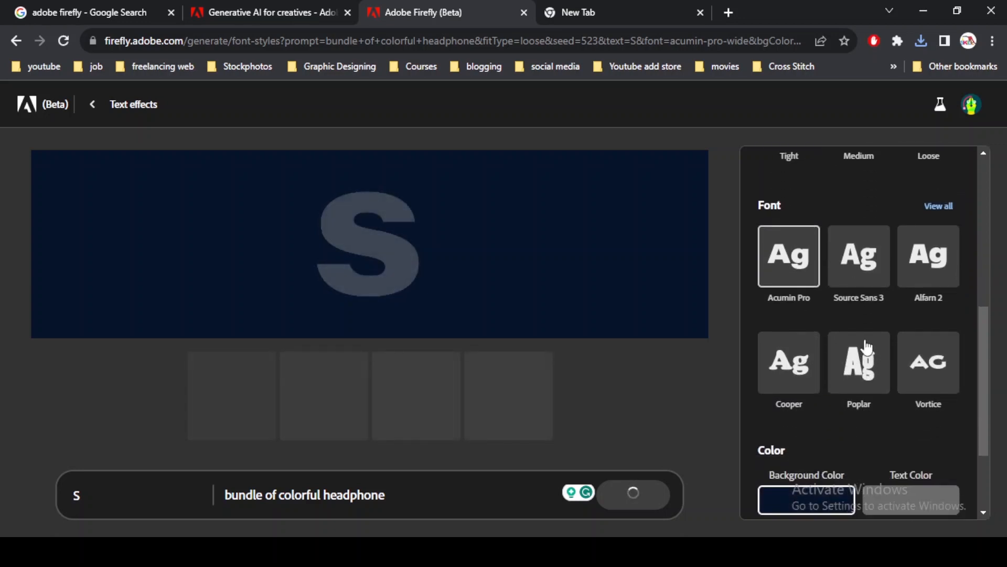
pyautogui.click(913, 280)
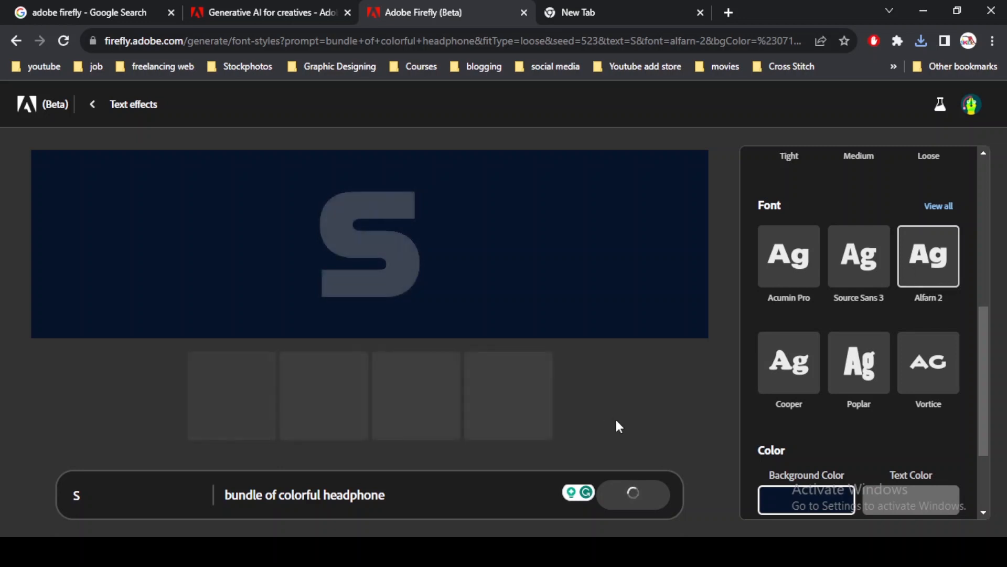
# - Set the S lettering's background color to white and its text color to red
pyautogui.scroll(-3, 748, 407)
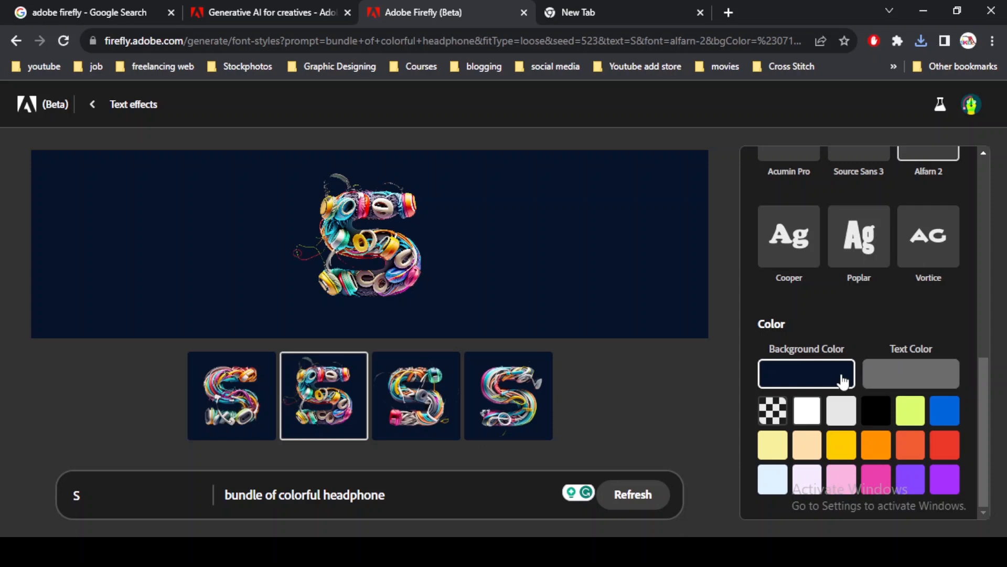
pyautogui.click(807, 409)
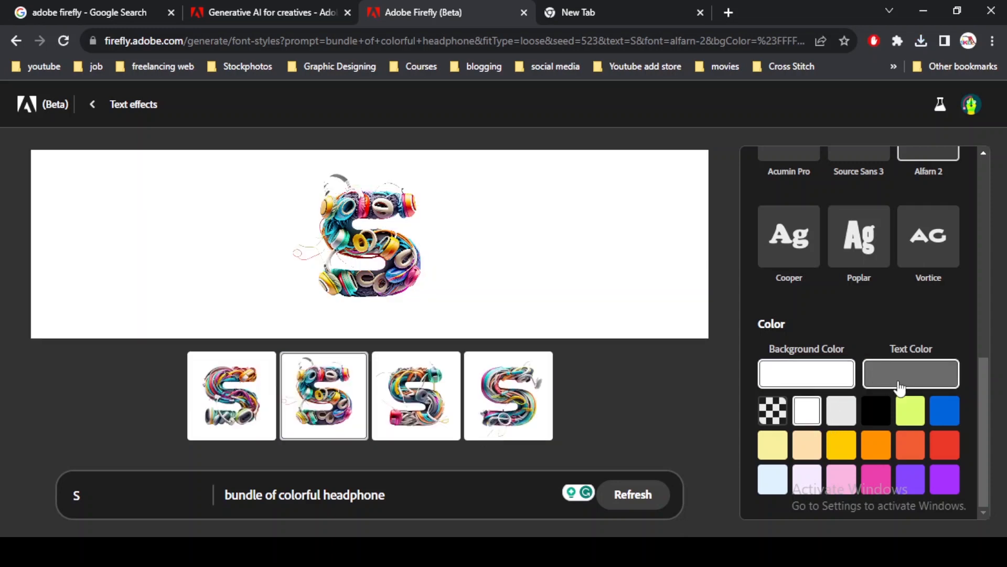
pyautogui.click(899, 385)
pyautogui.click(946, 444)
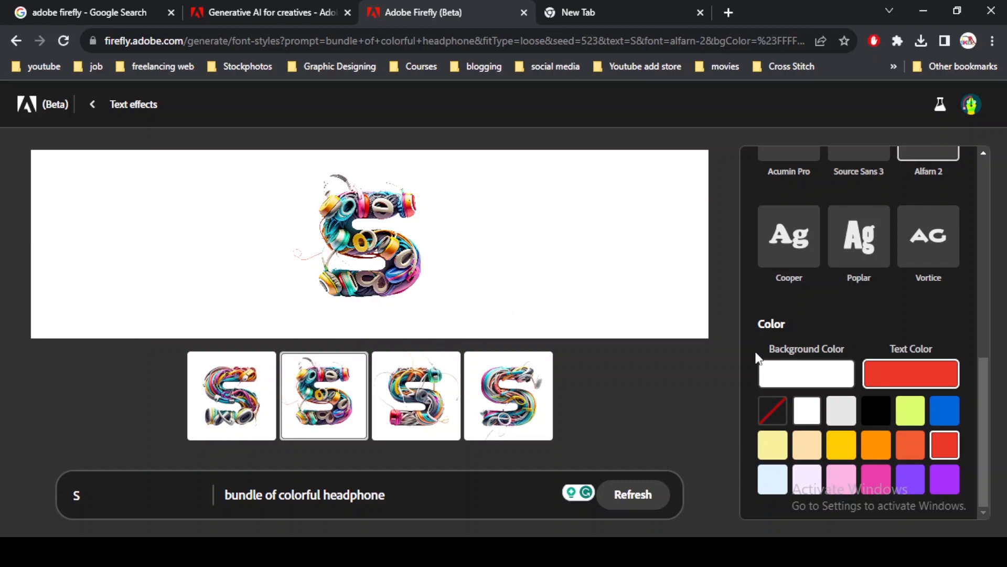
pyautogui.scroll(6, 769, 391)
pyautogui.scroll(1, 793, 382)
pyautogui.scroll(-7, 795, 377)
pyautogui.scroll(1, 797, 388)
pyautogui.scroll(8, 796, 389)
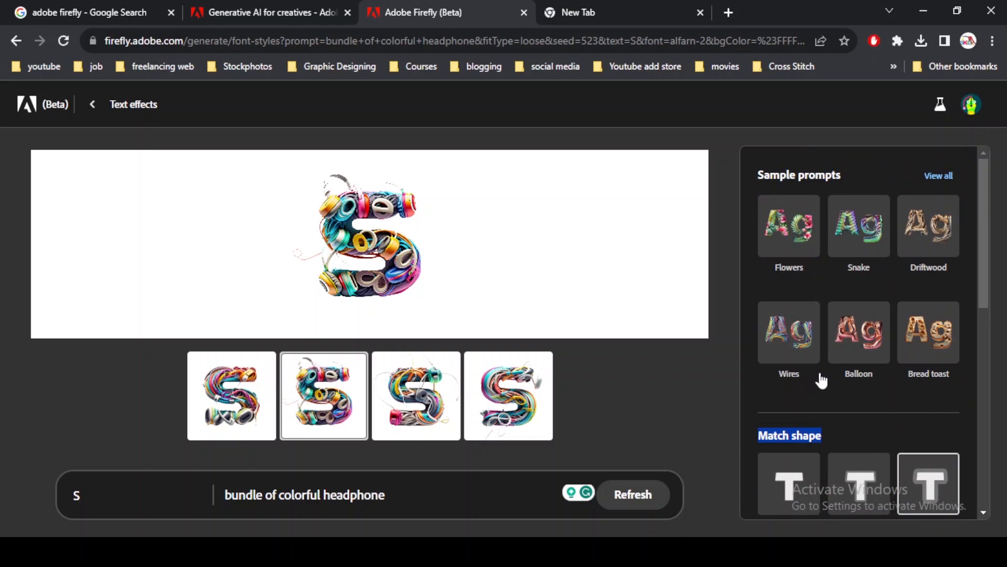
pyautogui.click(823, 396)
# - Open the additional options for the selected S lettering variation
pyautogui.moveTo(616, 203)
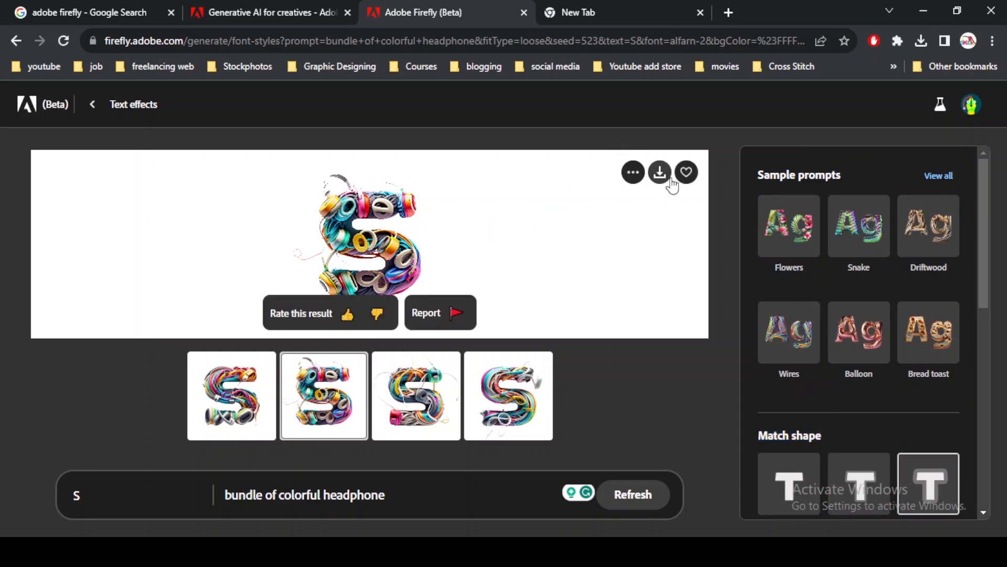
pyautogui.click(632, 173)
pyautogui.click(635, 204)
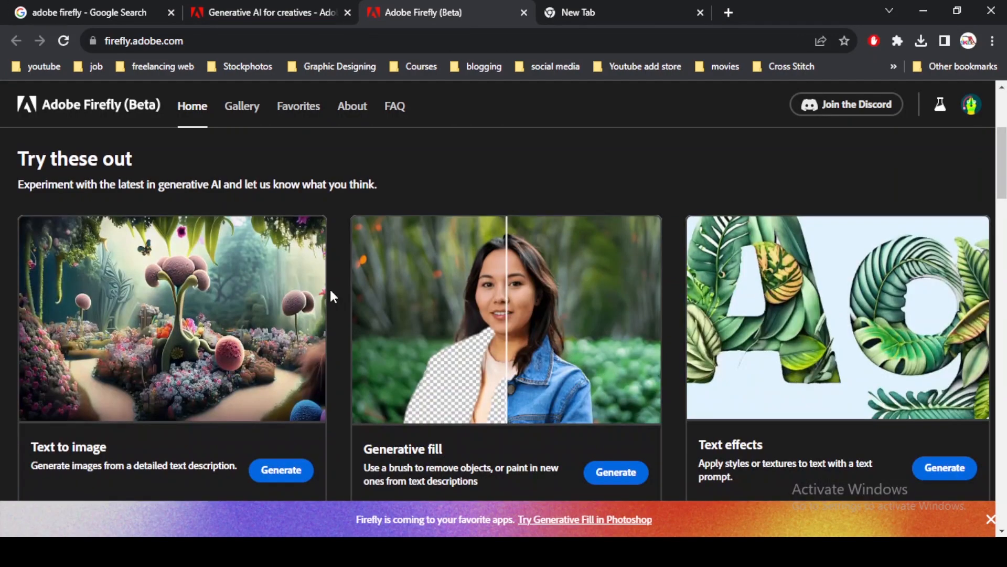
# - Return to the Firefly home page, open Generative recolor and look over its upload area and sample artworks
pyautogui.scroll(-5, 329, 287)
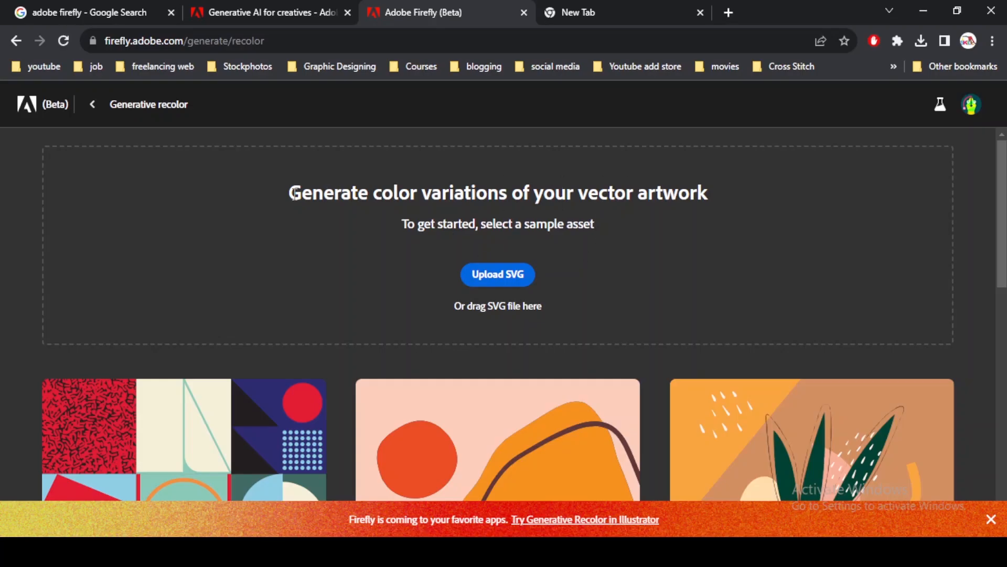
pyautogui.scroll(-3, 649, 252)
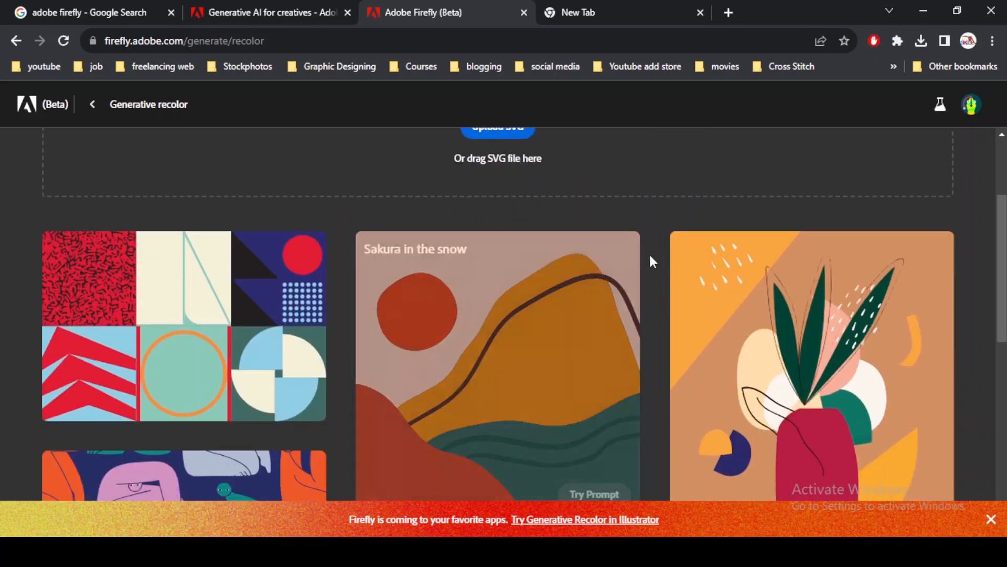
pyautogui.scroll(3, 653, 253)
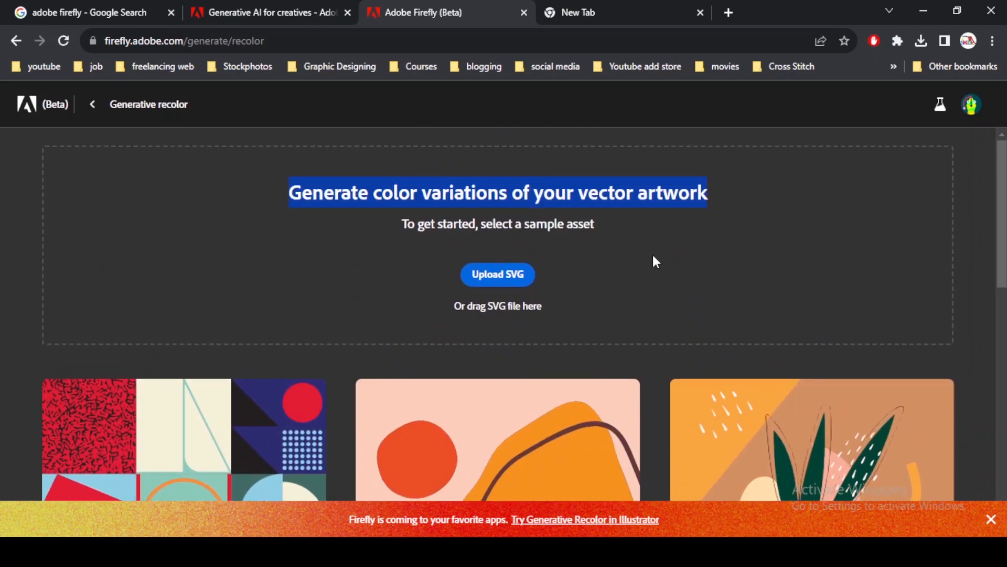
# - Search Google for "what is svg file" in the empty browser tab and read the SVG format's description
pyautogui.click(610, 11)
pyautogui.write('svg')
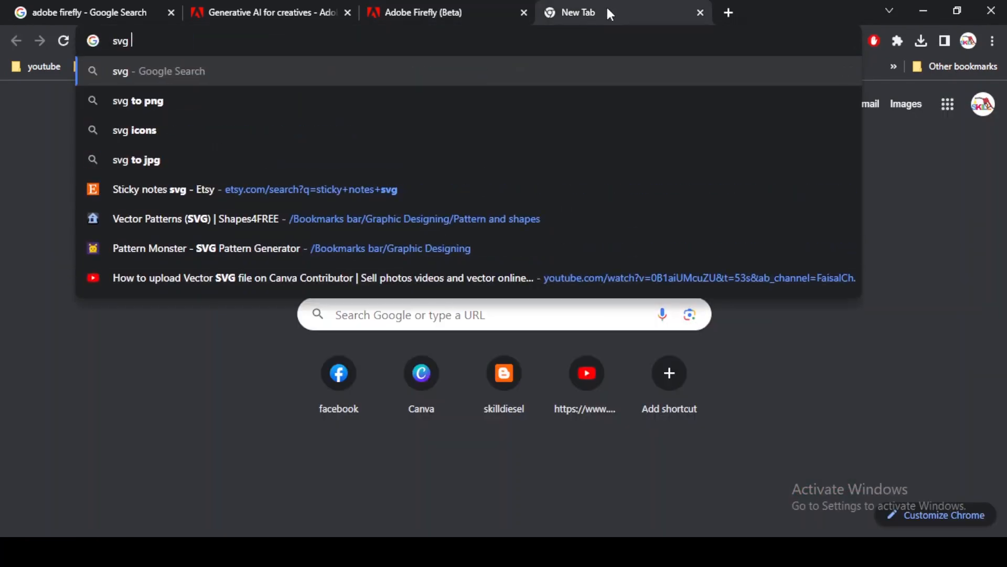
pyautogui.press('Home')
pyautogui.write('what is')
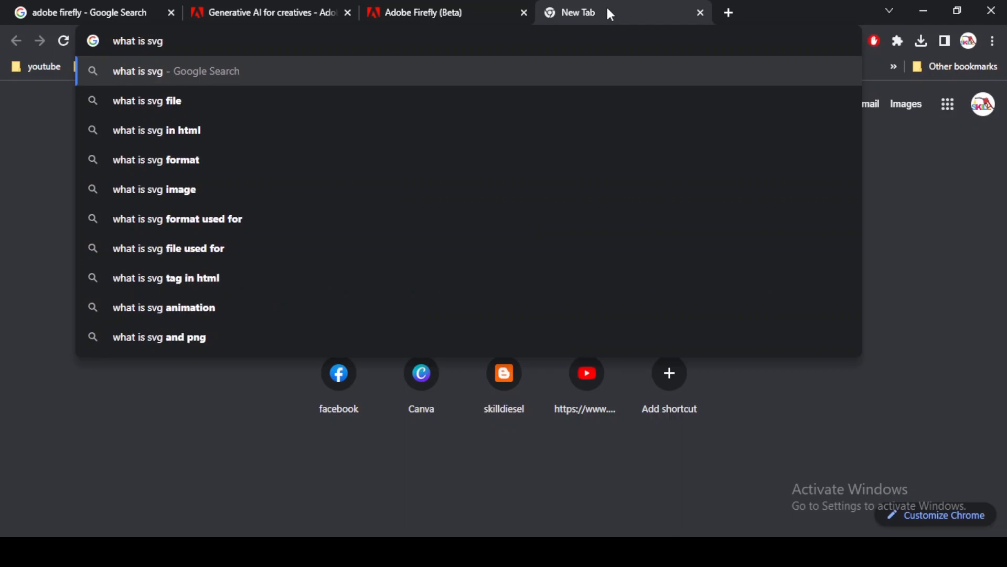
pyautogui.press('Down')
pyautogui.press('Return')
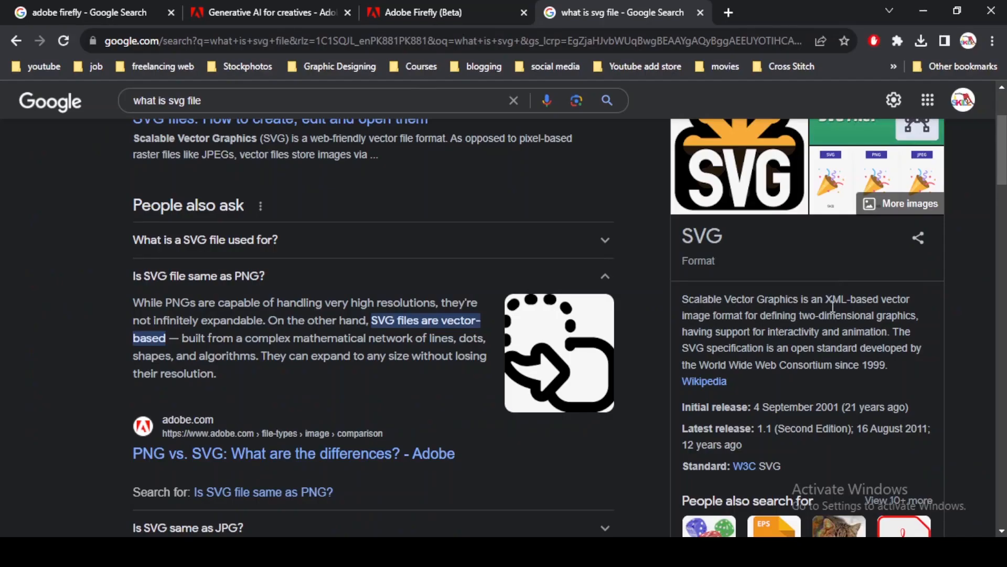
pyautogui.moveTo(828, 302); pyautogui.dragTo(753, 331)
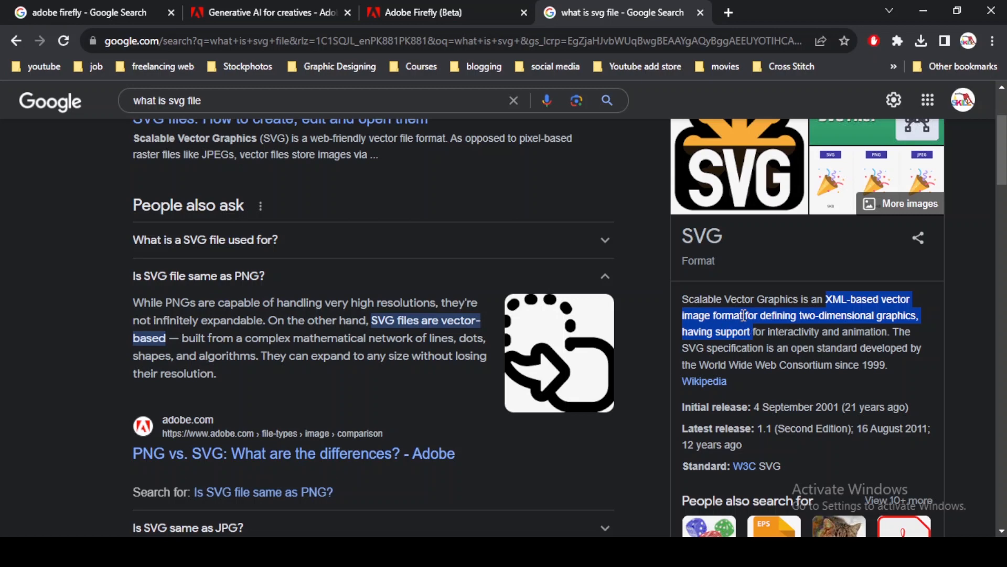
pyautogui.scroll(-1, 744, 315)
pyautogui.scroll(2, 747, 329)
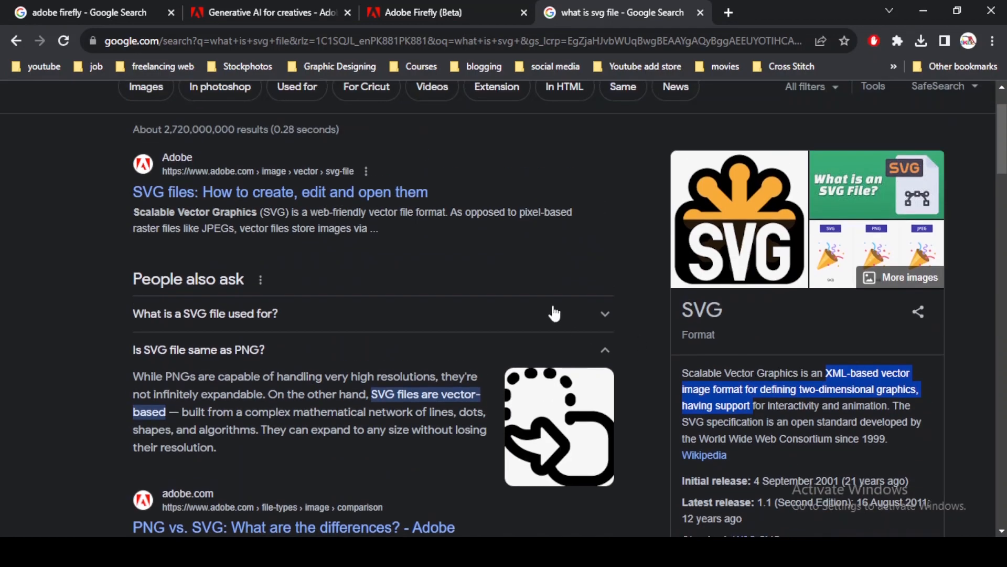
# - Go back to Generative recolor, try the Coral reefs sample artwork prompt and inspect its color variations
pyautogui.click(456, 7)
pyautogui.scroll(-5, 341, 256)
pyautogui.scroll(-5, 341, 253)
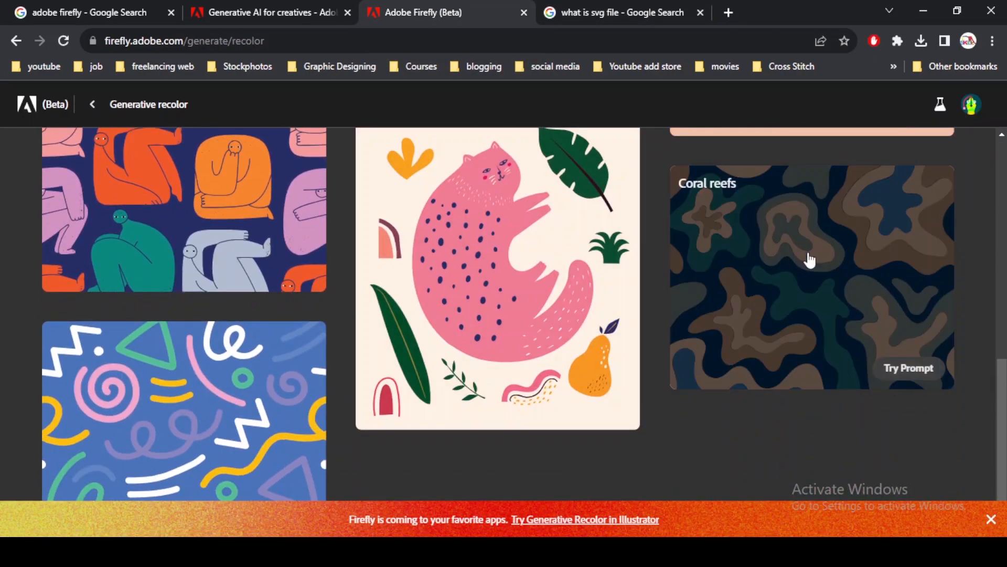
pyautogui.click(910, 367)
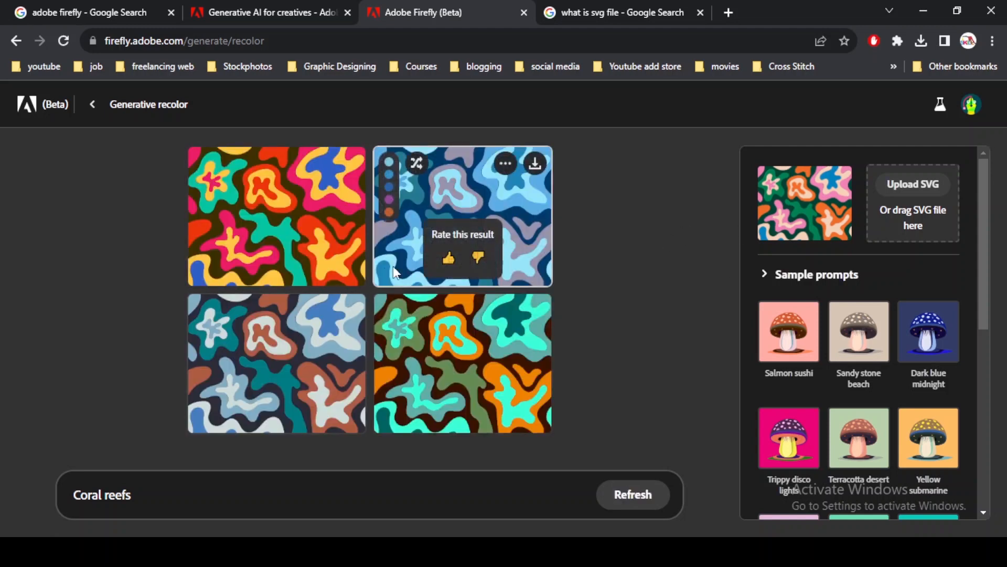
pyautogui.moveTo(308, 370)
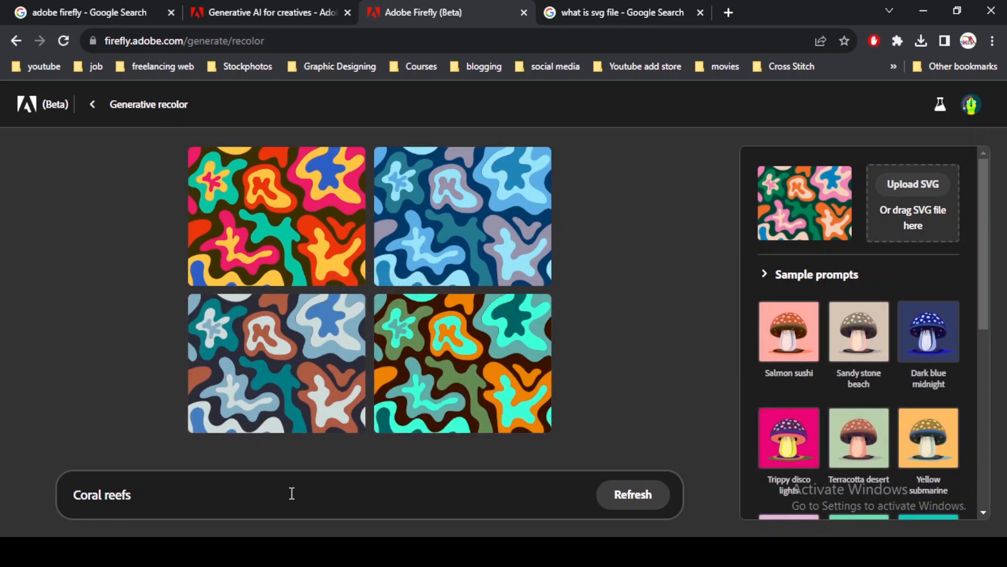
# - Replace the recolor prompt with "summer colors" and generate new color variations of the pattern
pyautogui.moveTo(290, 493); pyautogui.dragTo(3, 493)
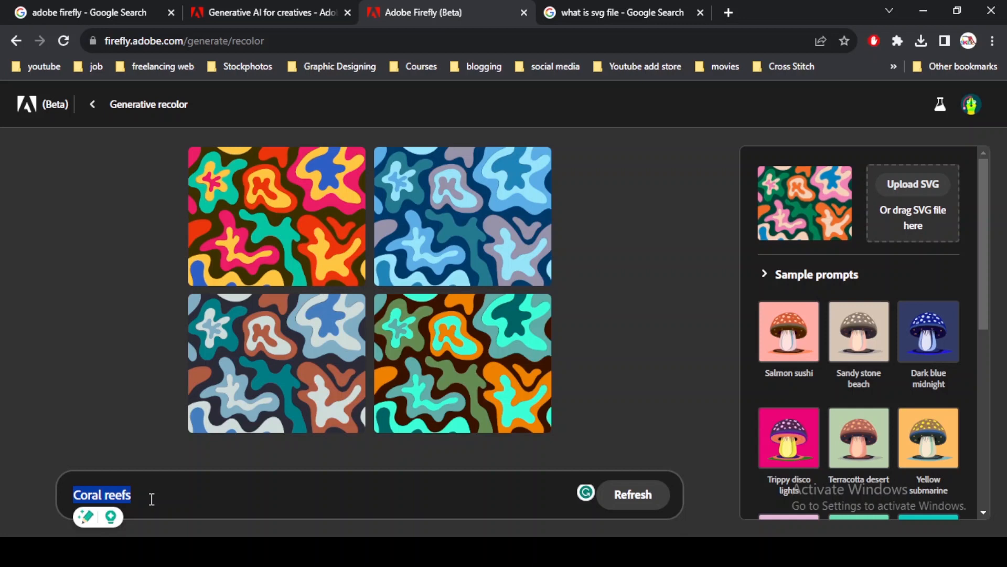
pyautogui.write('summ')
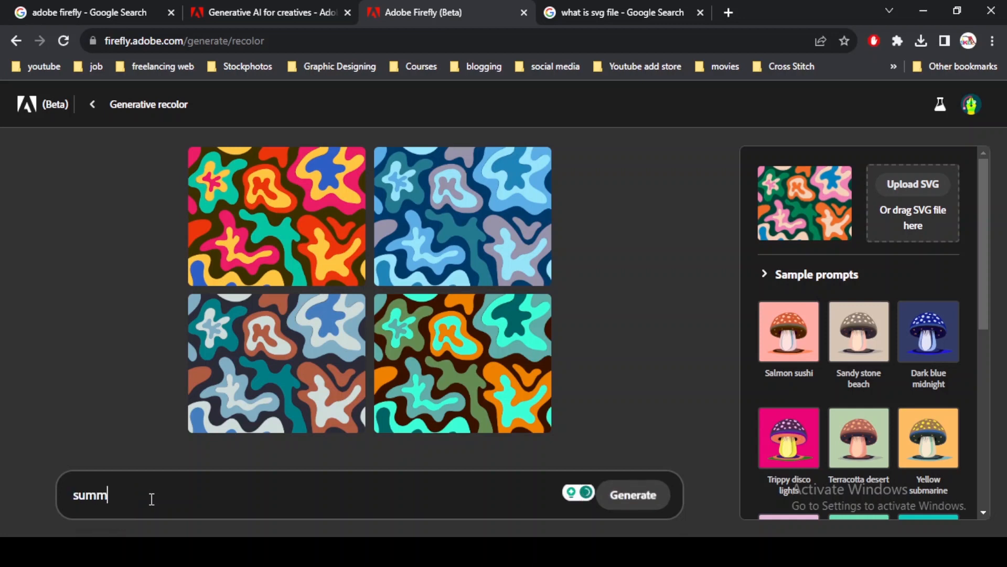
pyautogui.write('er colors')
pyautogui.press('Return')
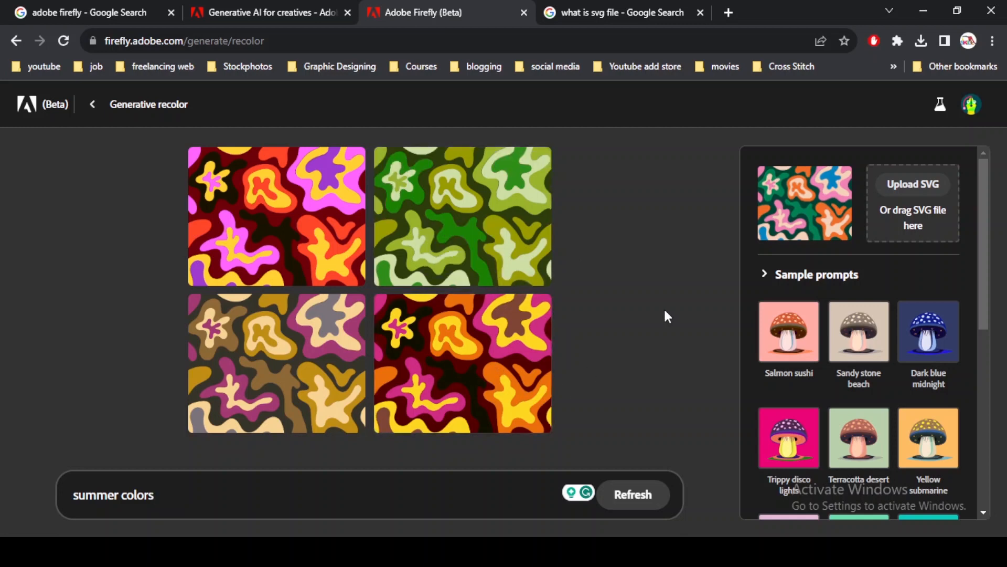
# - Set the color harmony of the recolored pattern to Square
pyautogui.scroll(-2, 791, 328)
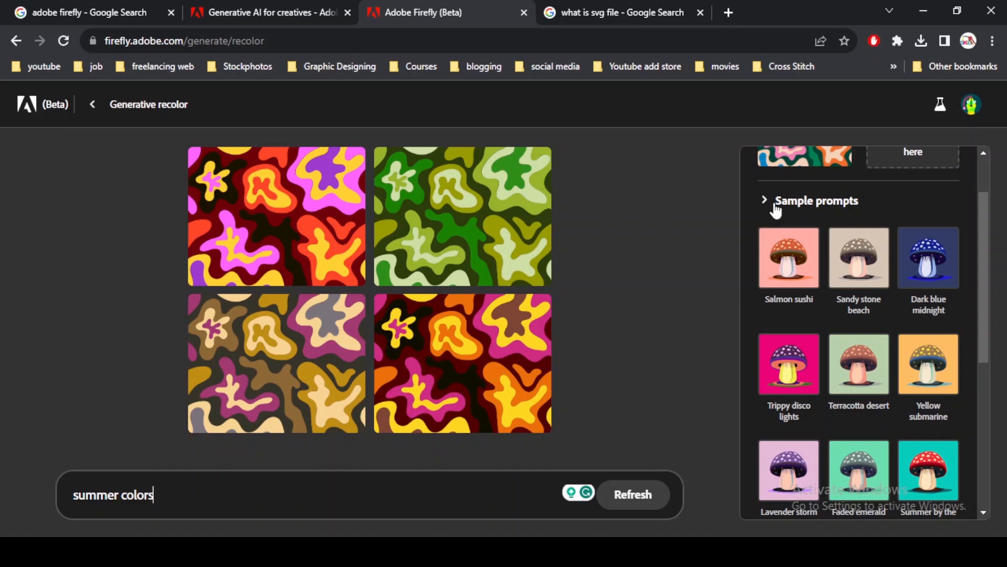
pyautogui.scroll(-4, 839, 260)
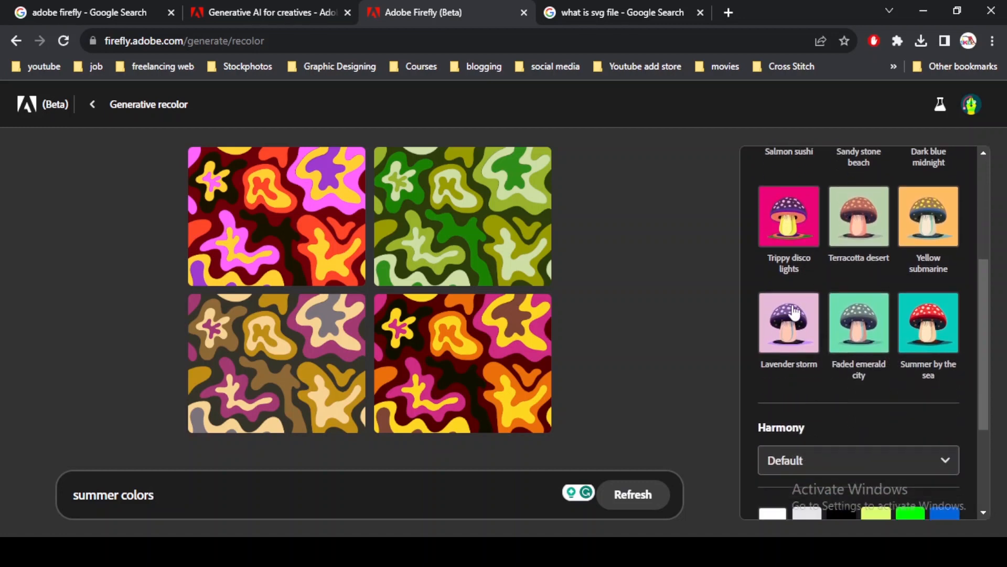
pyautogui.scroll(-5, 808, 304)
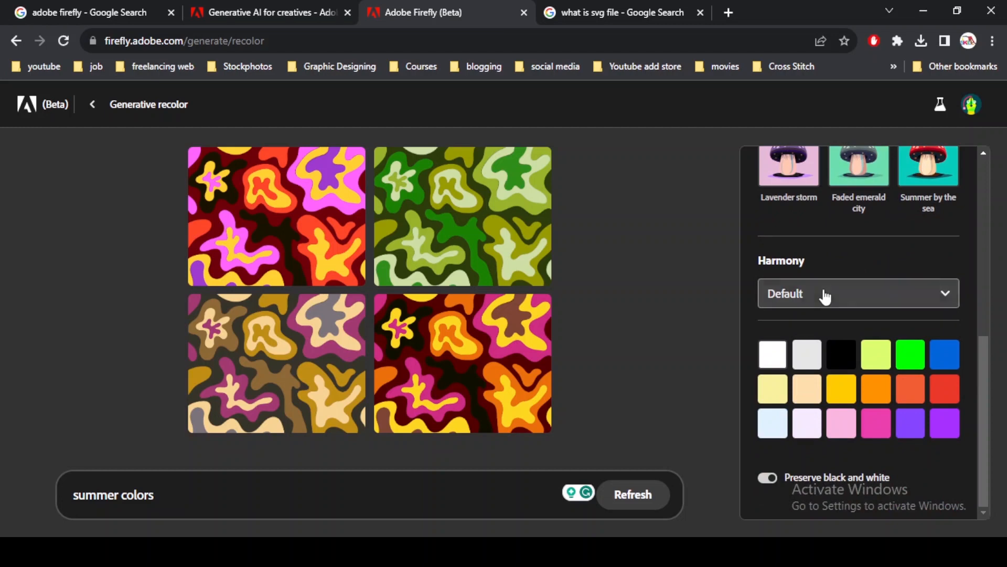
pyautogui.click(824, 296)
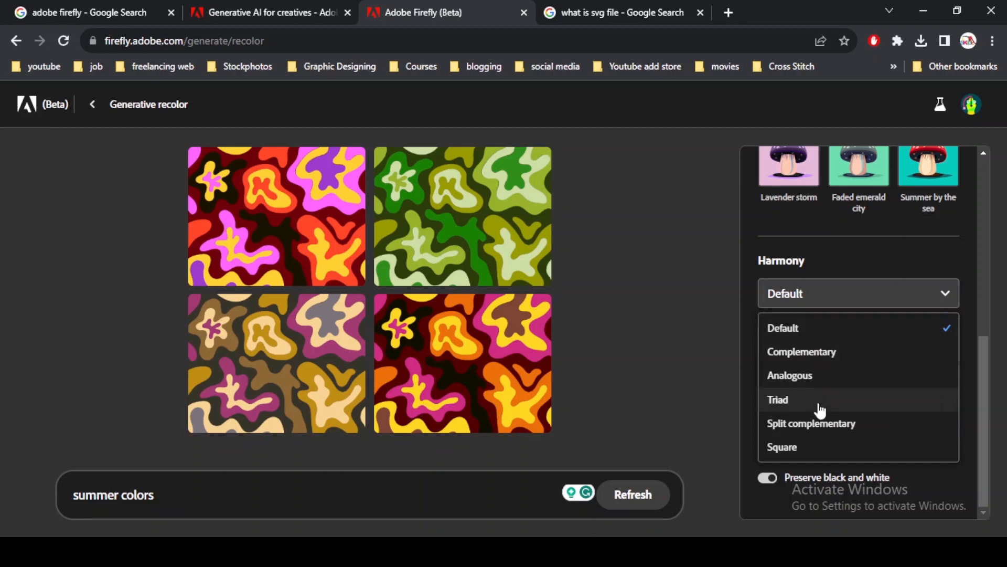
pyautogui.click(820, 451)
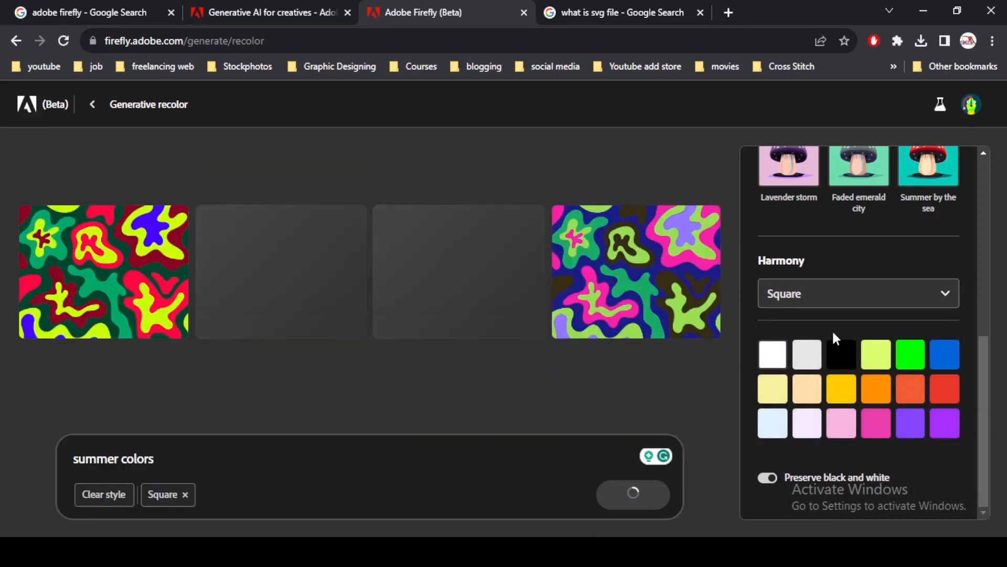
# - Change the pattern's color harmony to Complementary
pyautogui.click(845, 310)
pyautogui.click(843, 347)
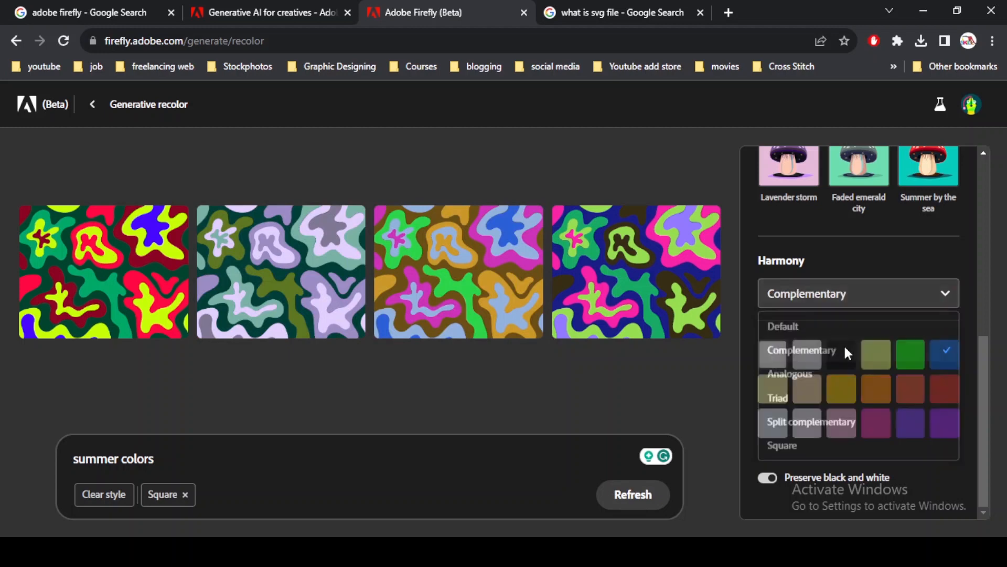
pyautogui.click(842, 305)
pyautogui.click(827, 397)
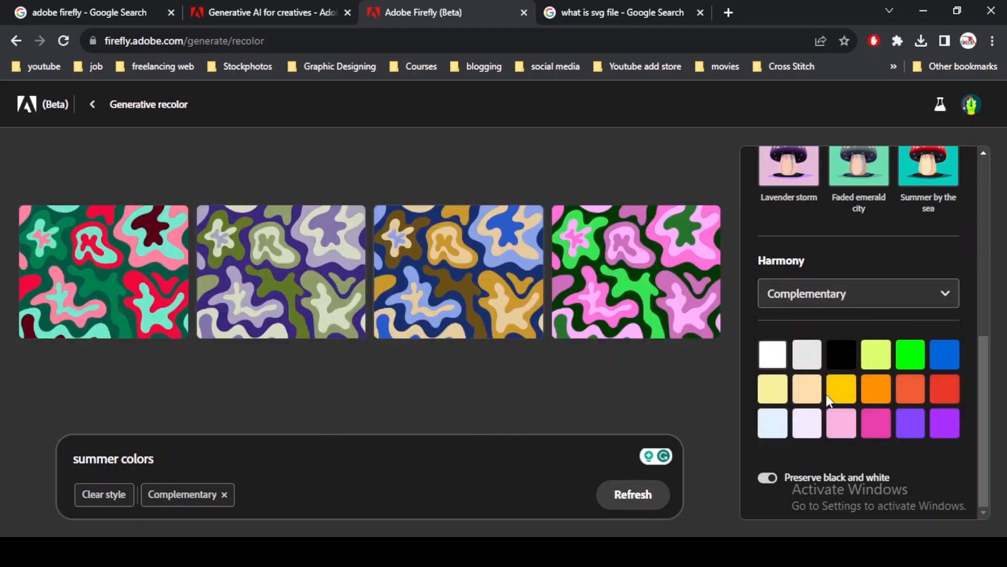
pyautogui.click(821, 298)
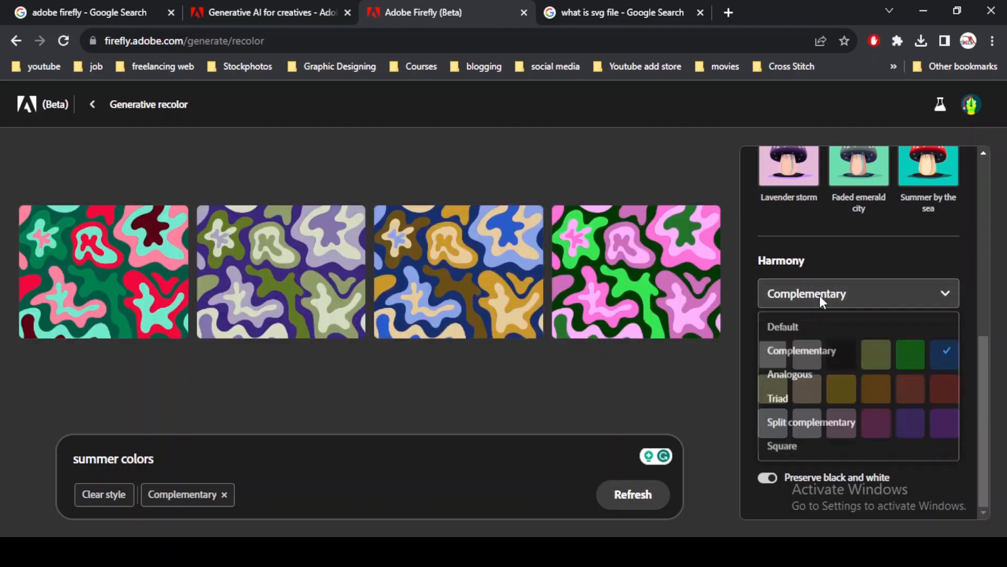
pyautogui.click(781, 352)
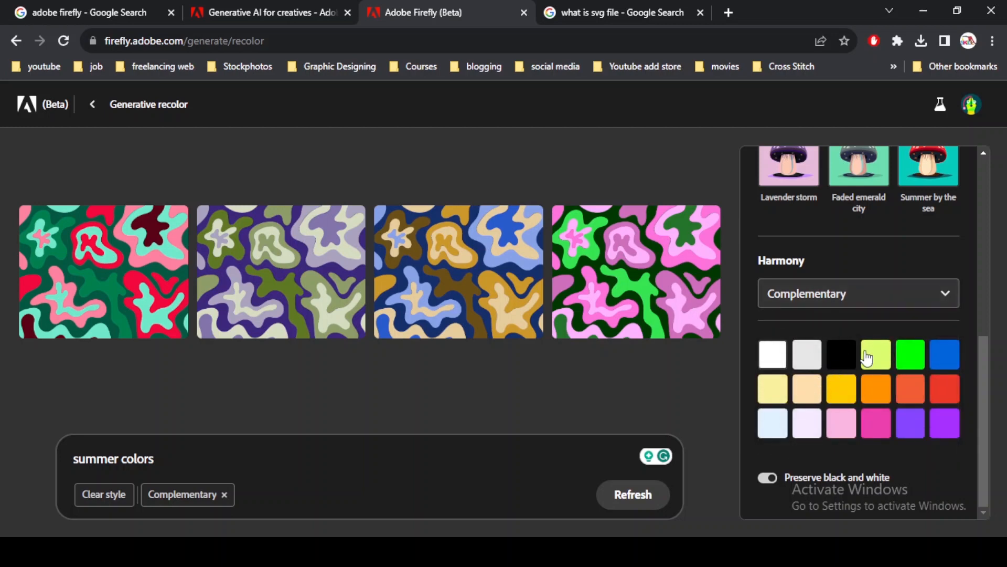
# - Add Vivid amber, Scarlet, White and Cerise as the preferred colors for the recolored pattern
pyautogui.click(832, 390)
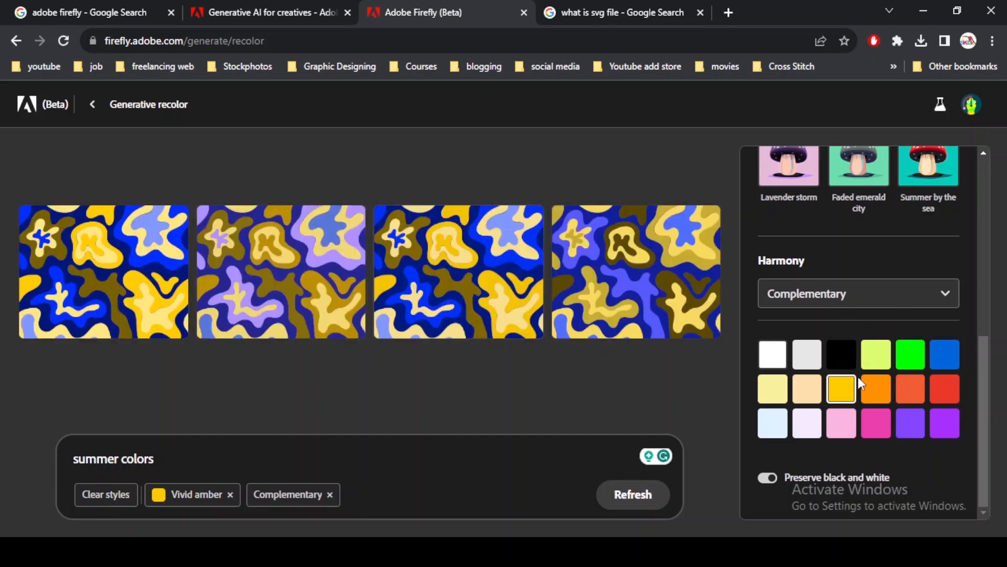
pyautogui.click(944, 394)
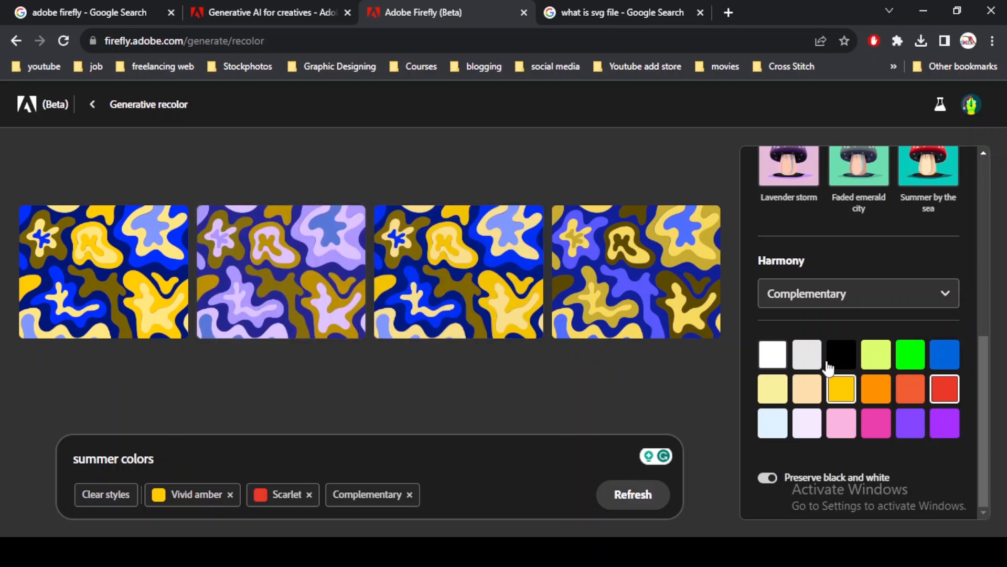
pyautogui.click(774, 356)
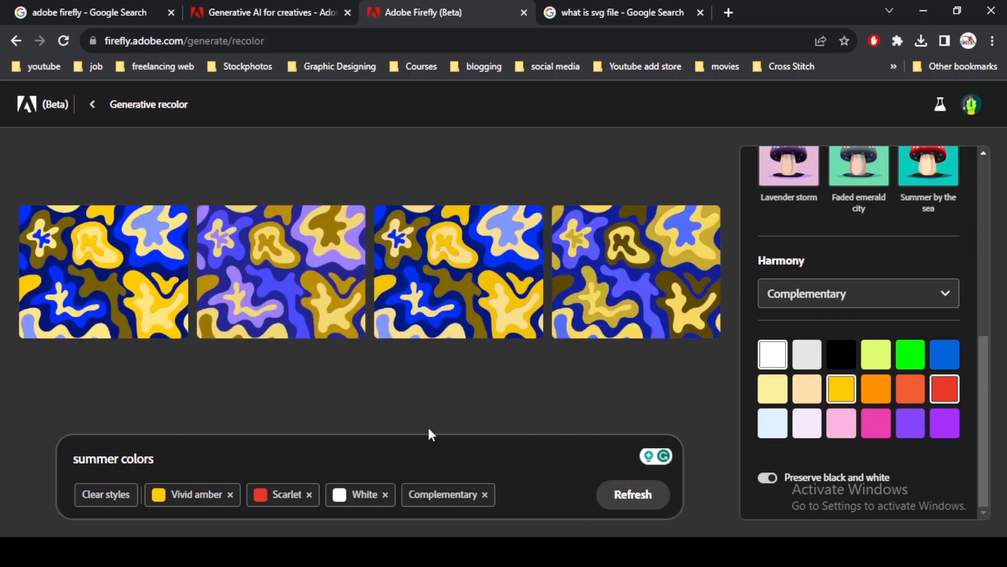
pyautogui.click(877, 424)
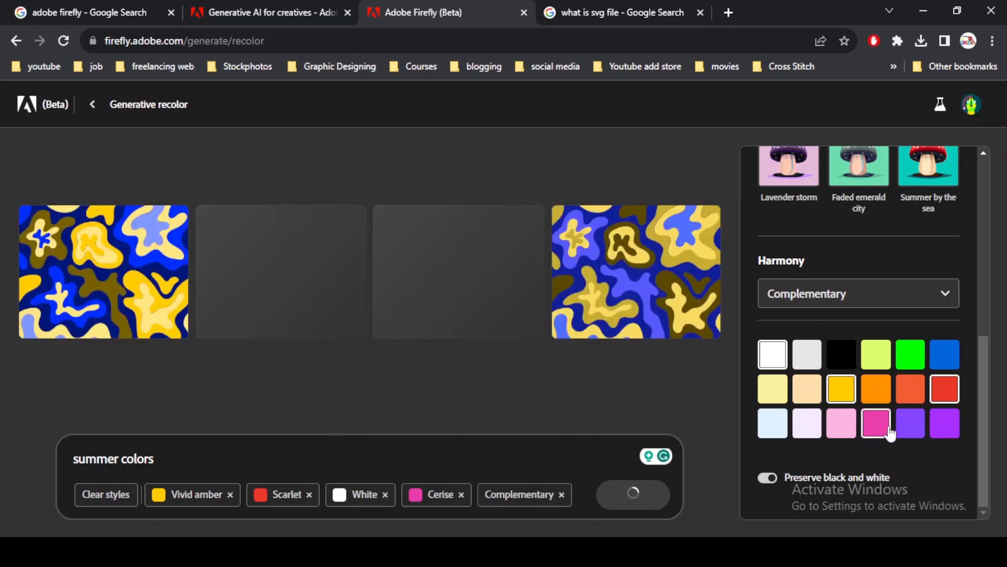
# - Replace the recolor prompt with "color" and generate new variations of the pattern
pyautogui.moveTo(190, 472); pyautogui.dragTo(19, 464)
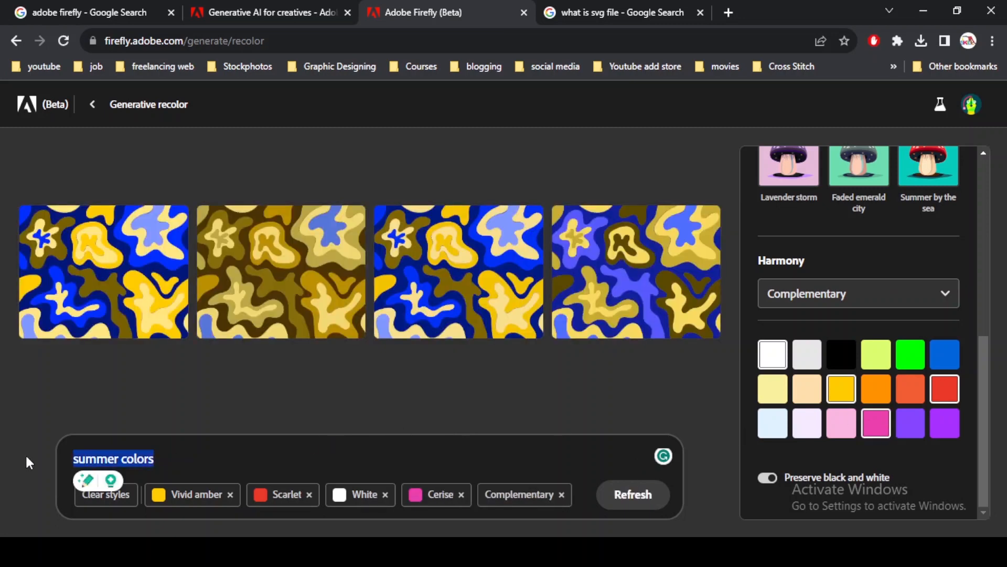
pyautogui.press('BackSpace')
pyautogui.write('col')
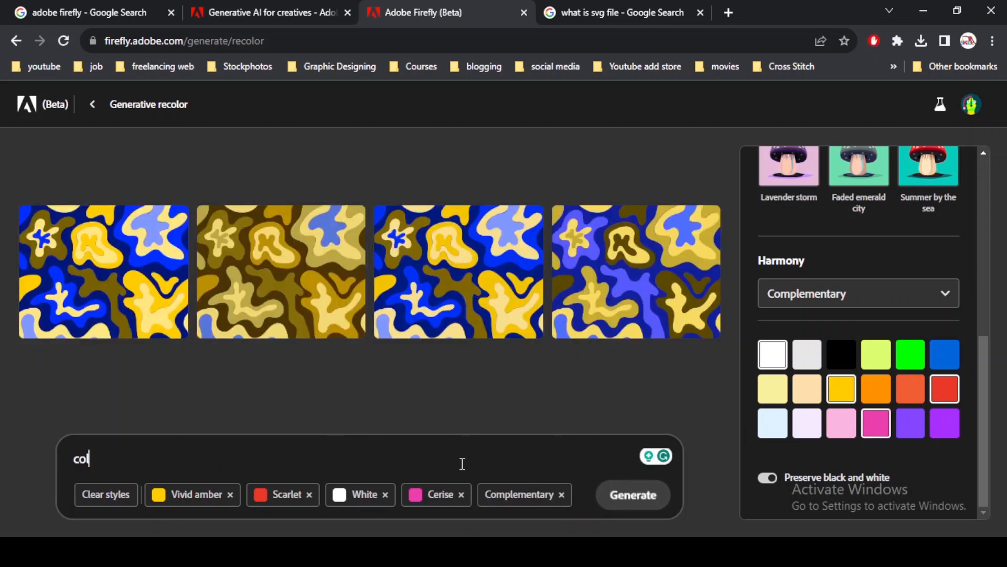
pyautogui.write('or')
pyautogui.press('Return')
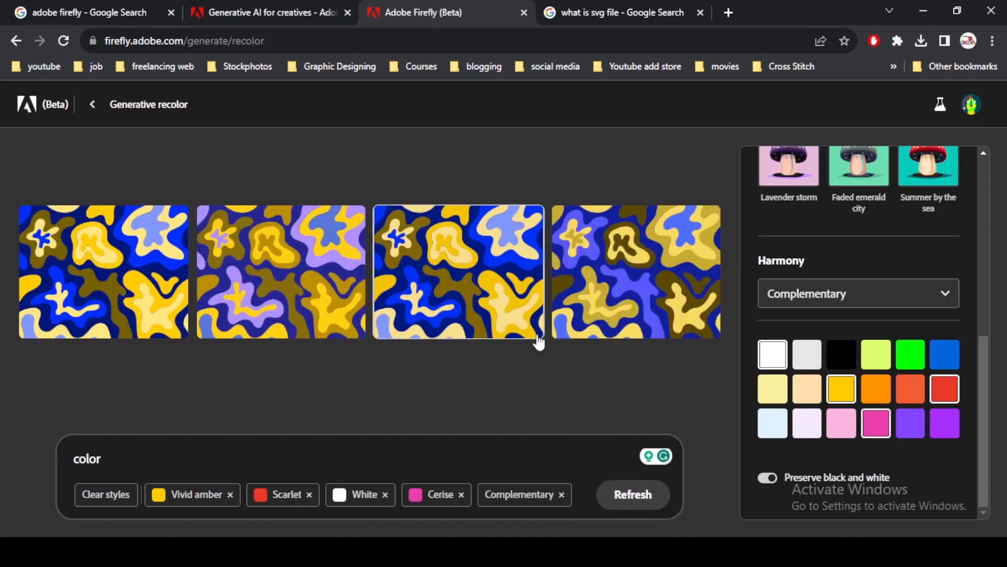
# - Shuffle the colors of the third pattern variation and download it as an SVG file
pyautogui.moveTo(408, 231)
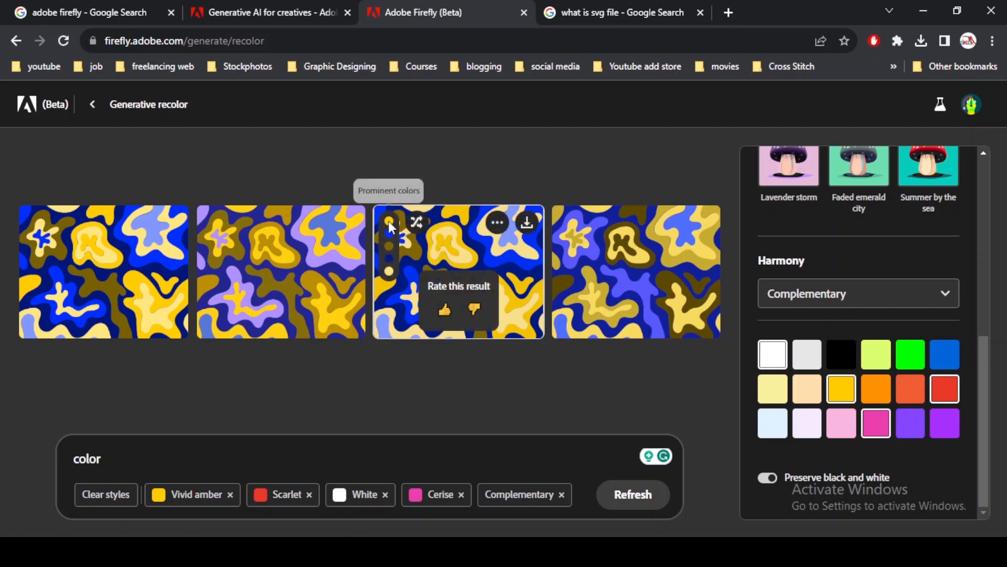
pyautogui.click(416, 234)
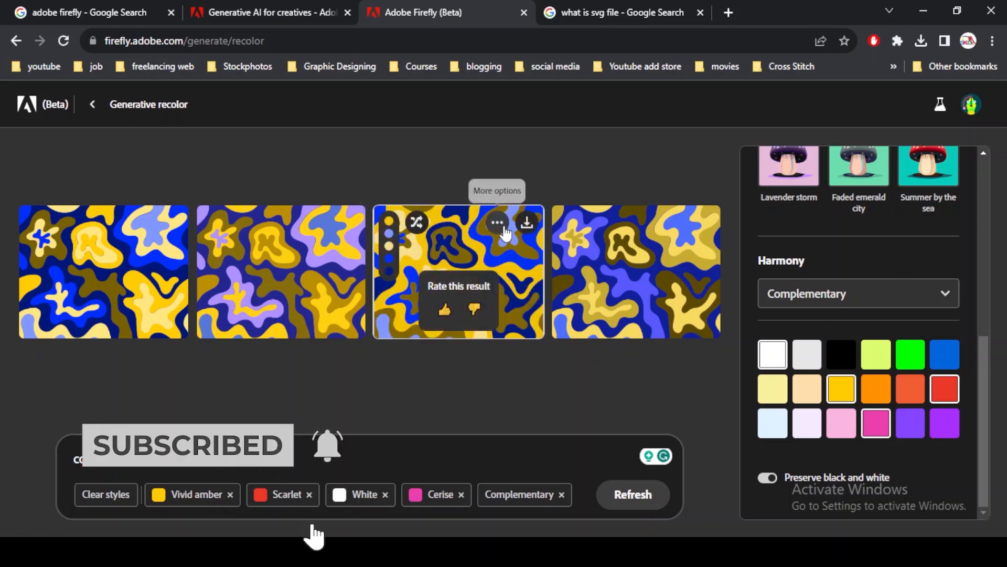
pyautogui.click(504, 229)
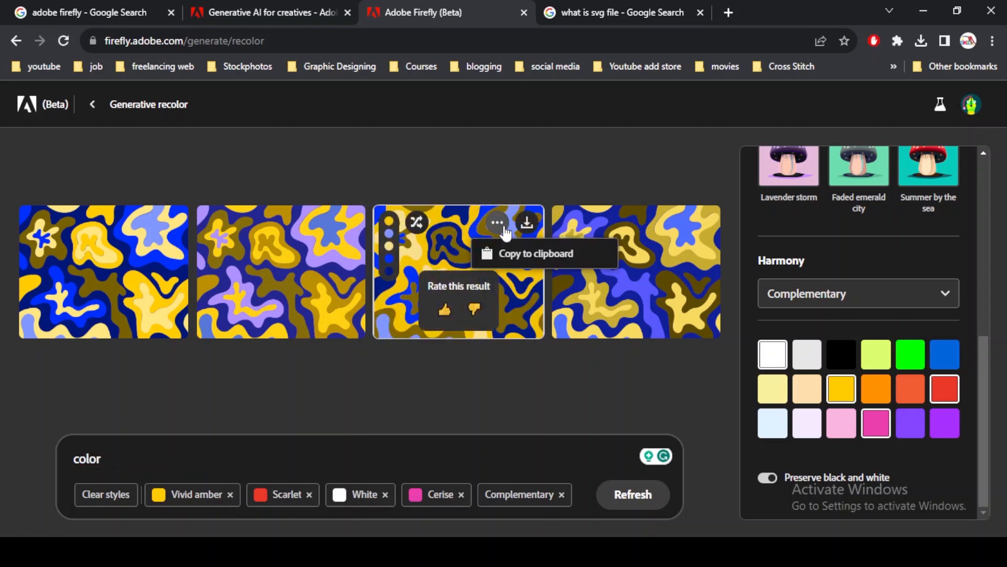
pyautogui.click(527, 225)
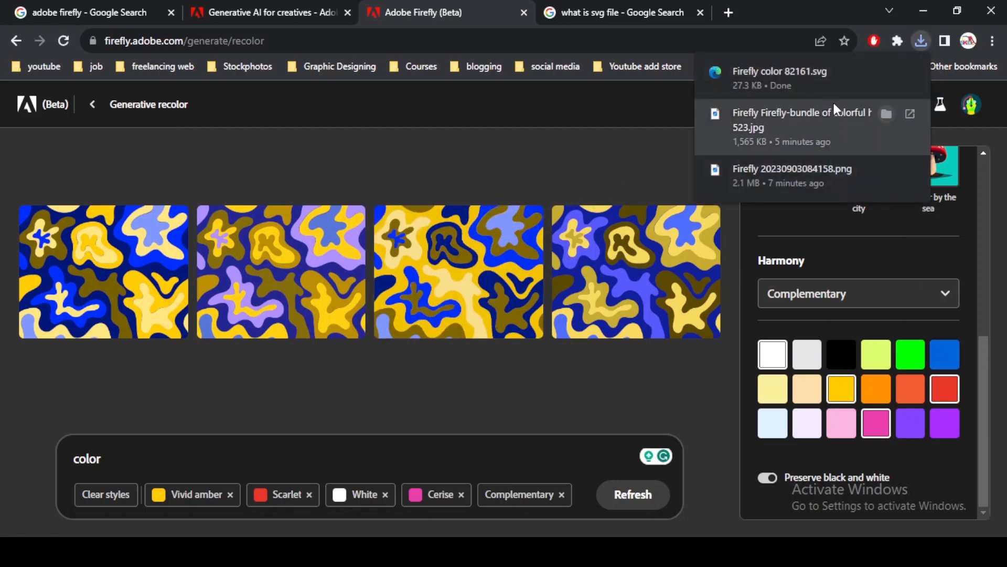
# - View the downloaded SVG pattern in the browser, and switch to Adobe's Firefly product page
pyautogui.click(836, 68)
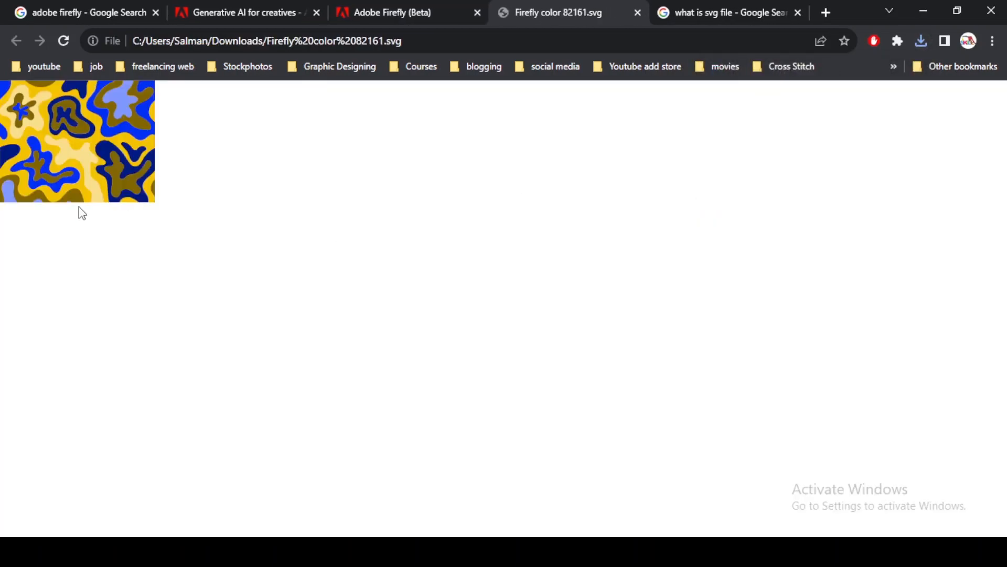
pyautogui.click(639, 14)
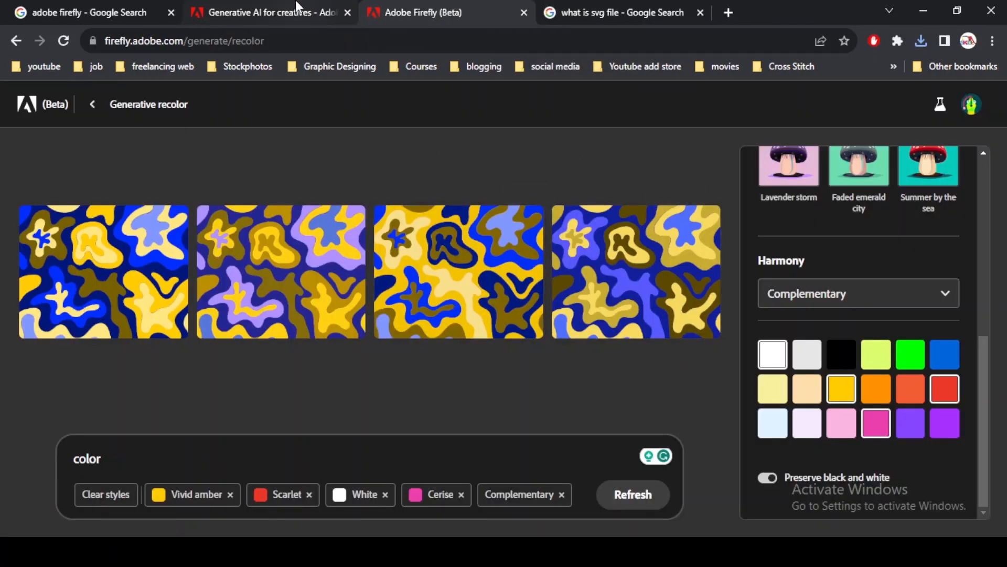
pyautogui.click(262, 12)
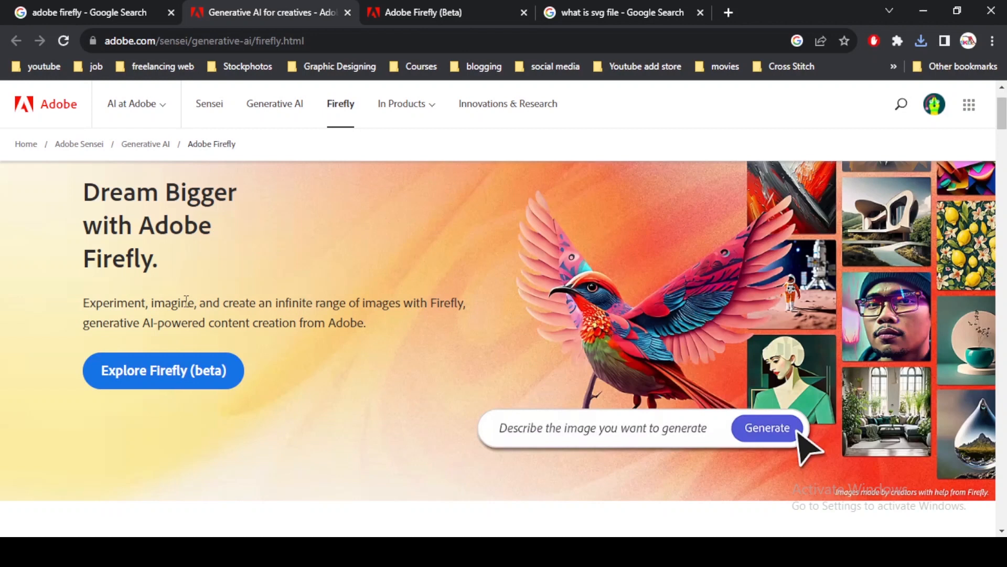